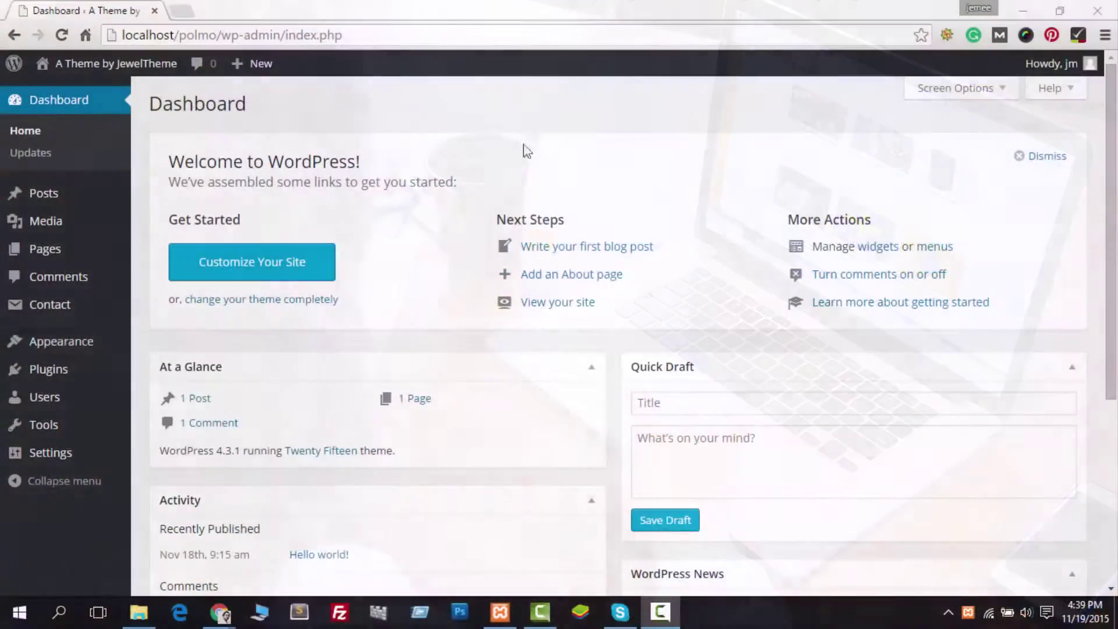
Step: Upload and install the polmo-lite.zip theme along with its required Polmo Post Type plugin
mouse_move(60, 353)
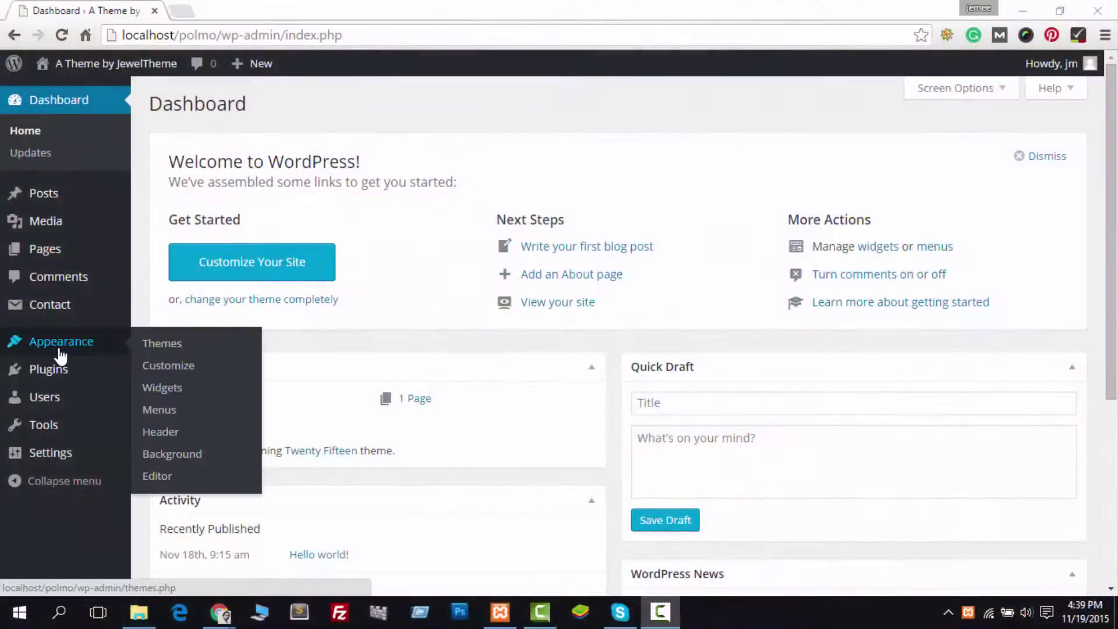
click(162, 348)
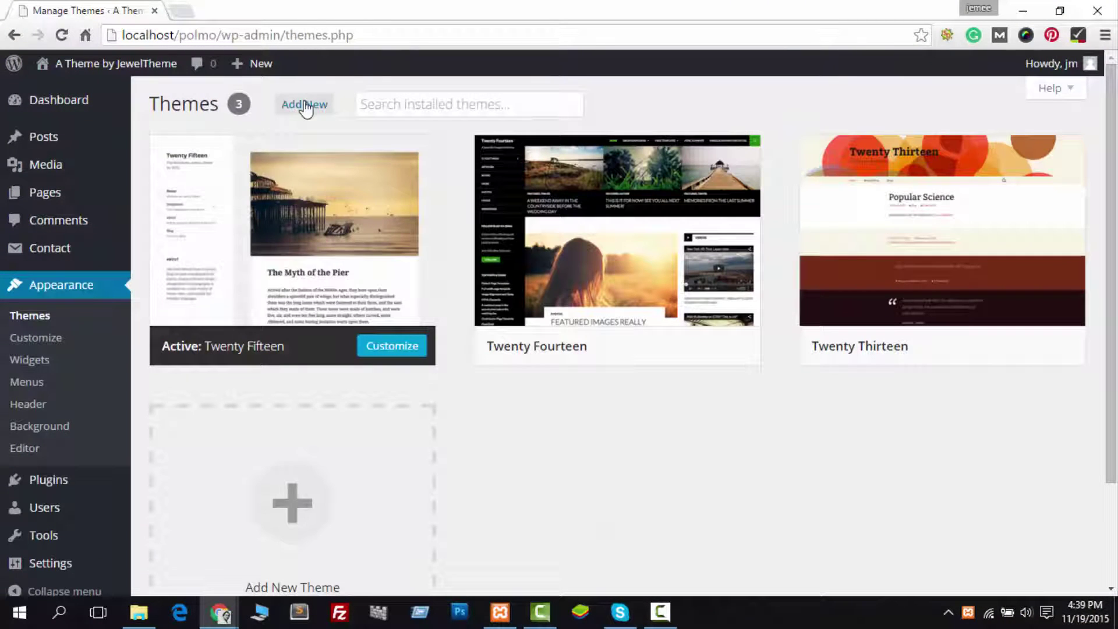
click(305, 107)
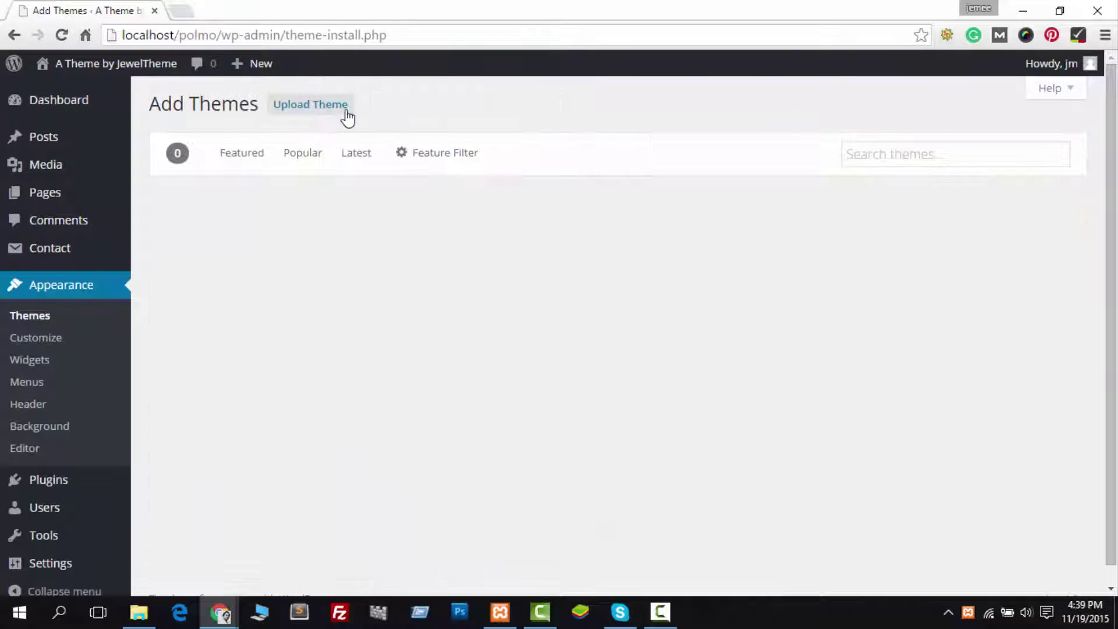
click(314, 108)
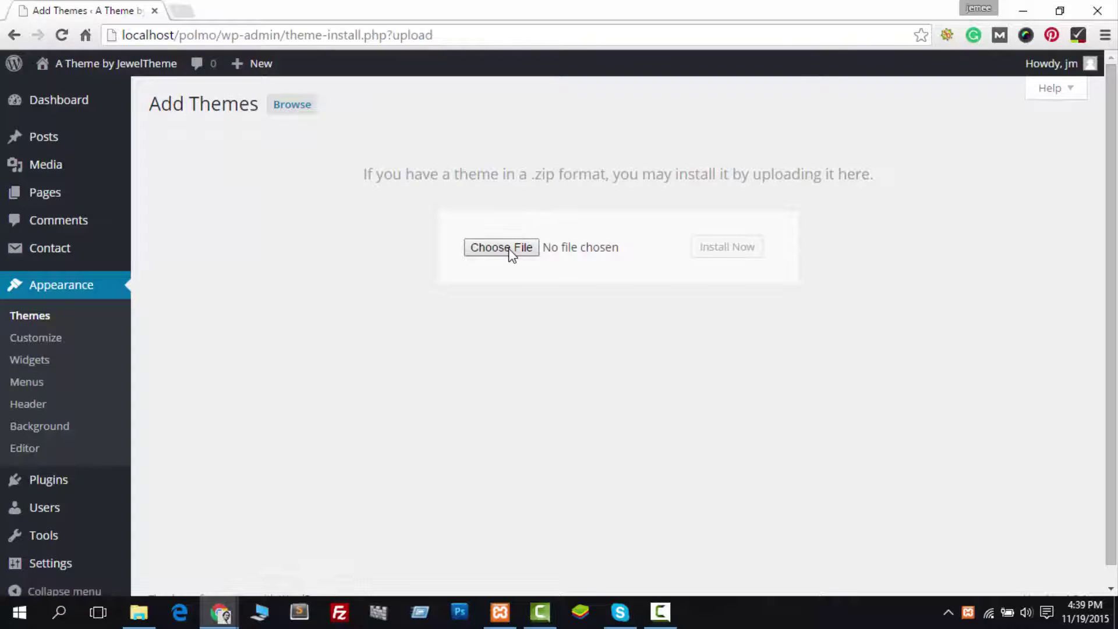
click(510, 249)
click(186, 203)
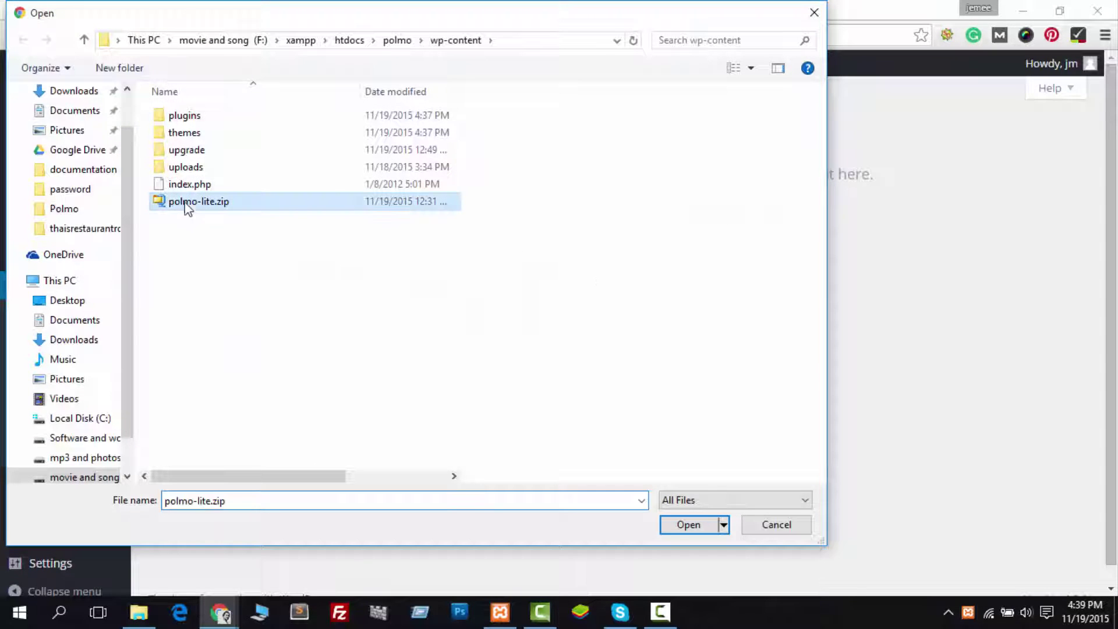
click(685, 526)
click(733, 252)
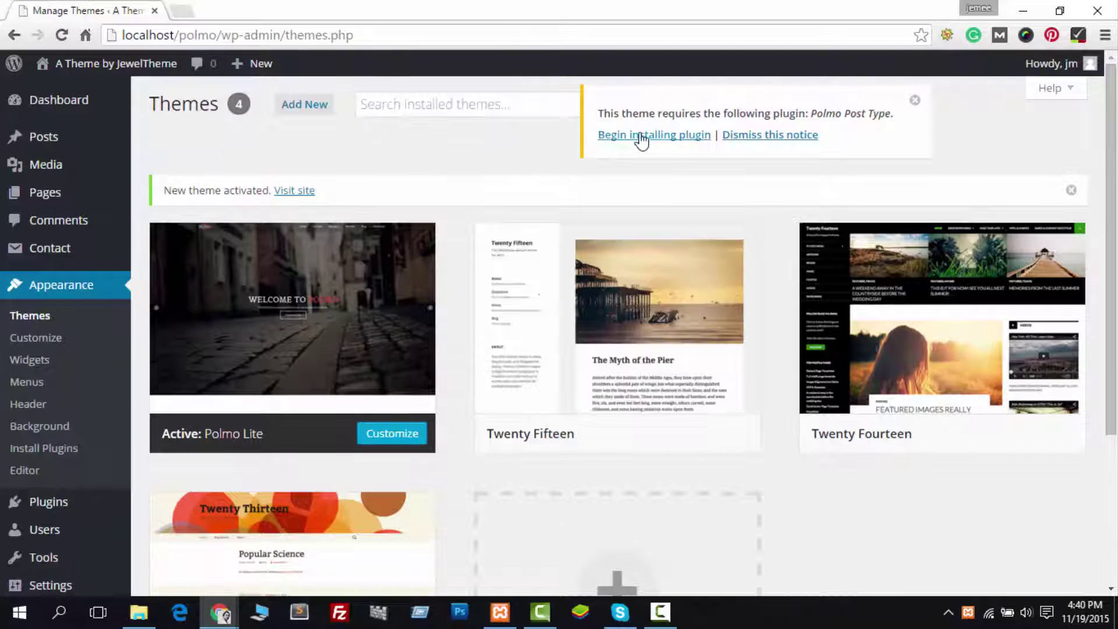
click(634, 135)
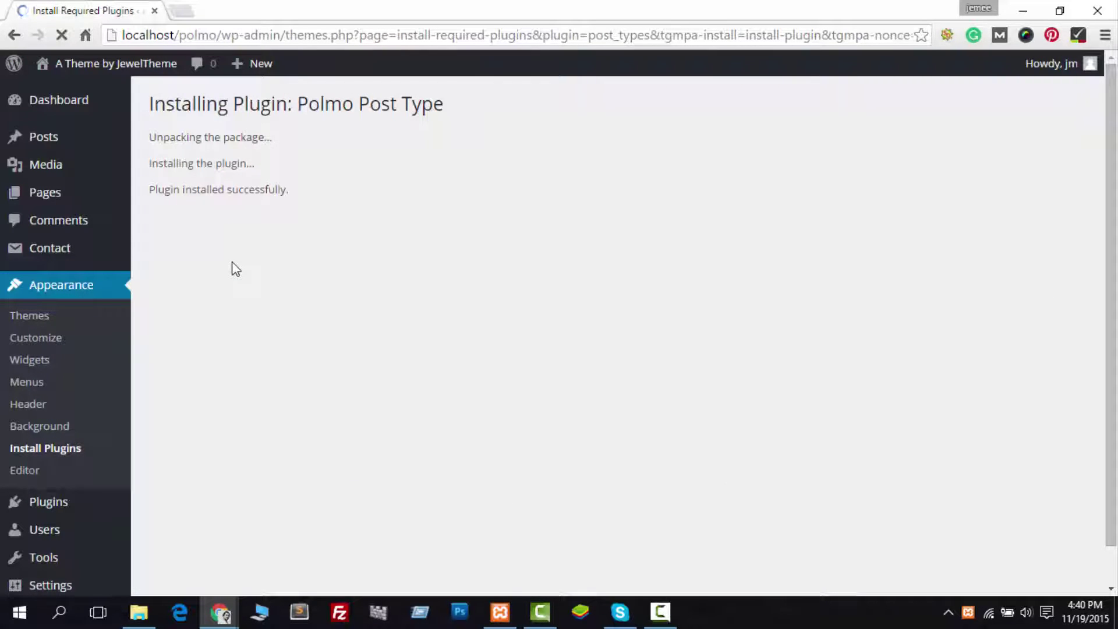
Step: Open Contact form 1 from the contact forms list for editing
mouse_move(95, 282)
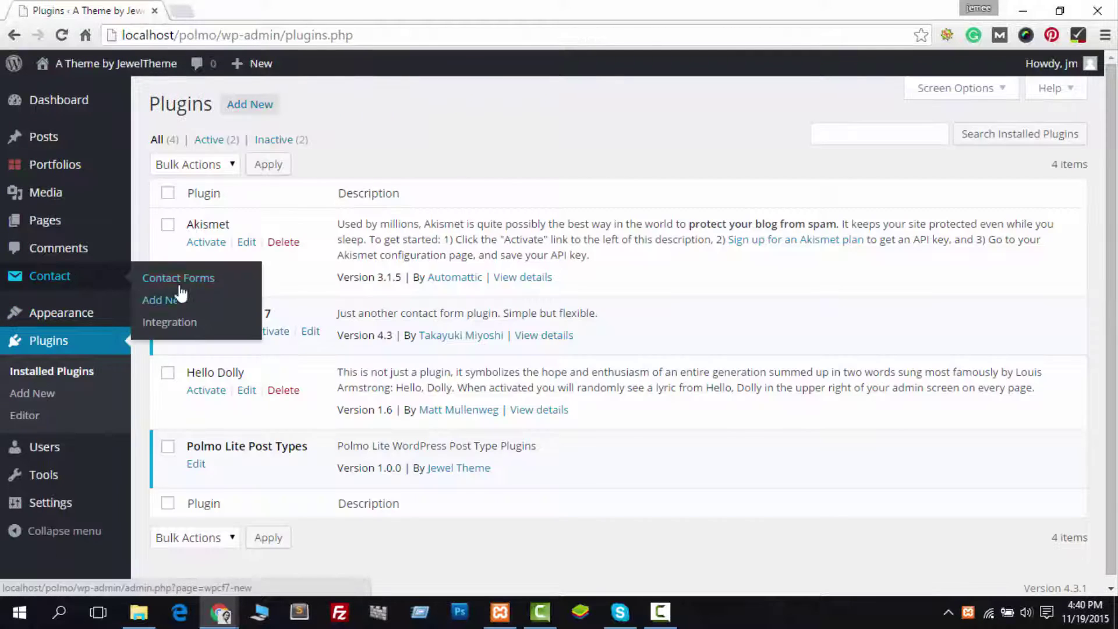
click(194, 280)
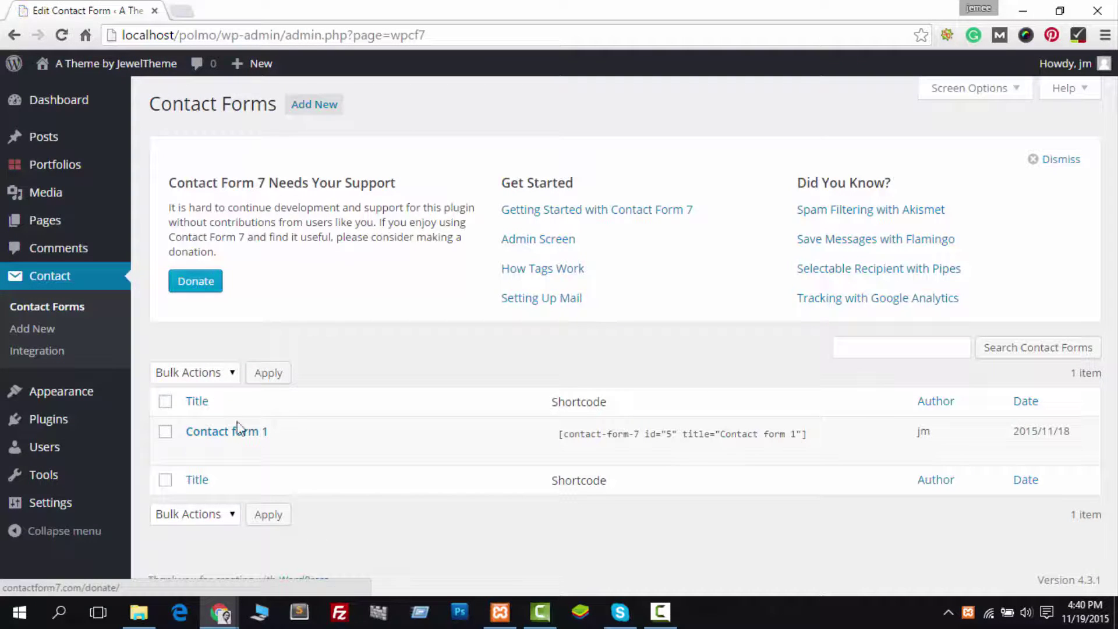
click(196, 452)
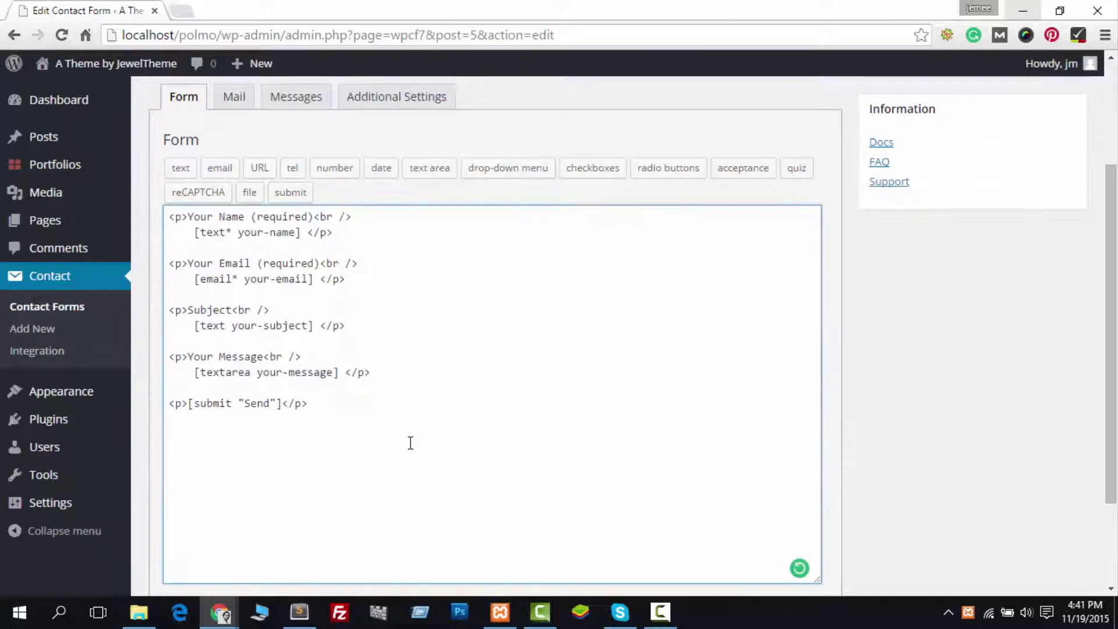
Step: Replace the template of Contact form 1 with the five lines of placeholder markup copied from wp-config.php in Sublime Text
click(299, 612)
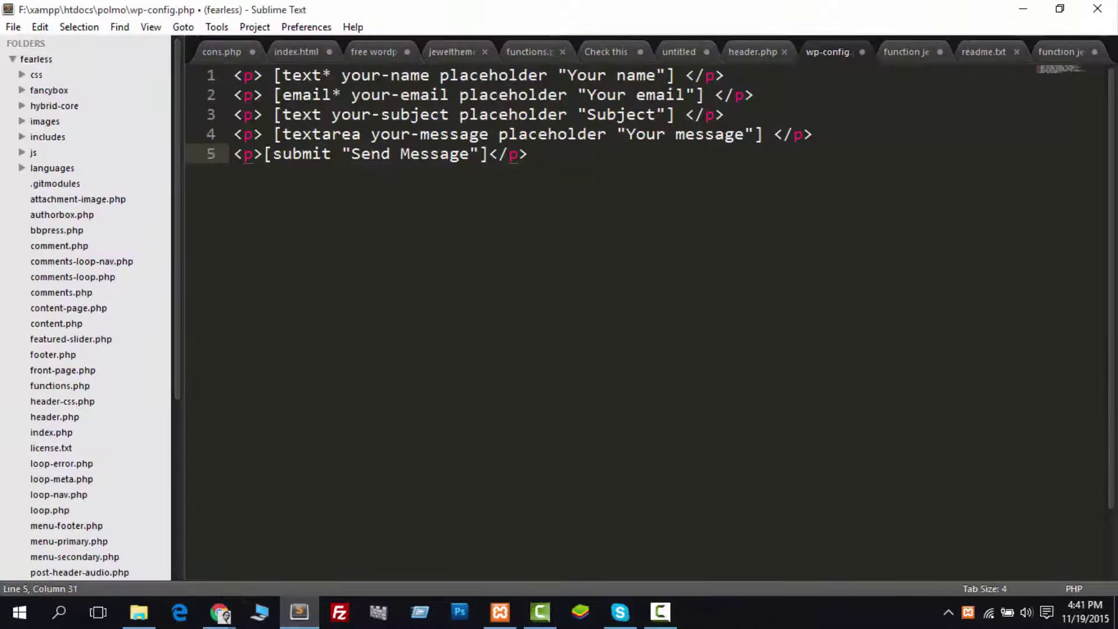
drag(554, 153, 233, 75)
right_click(457, 138)
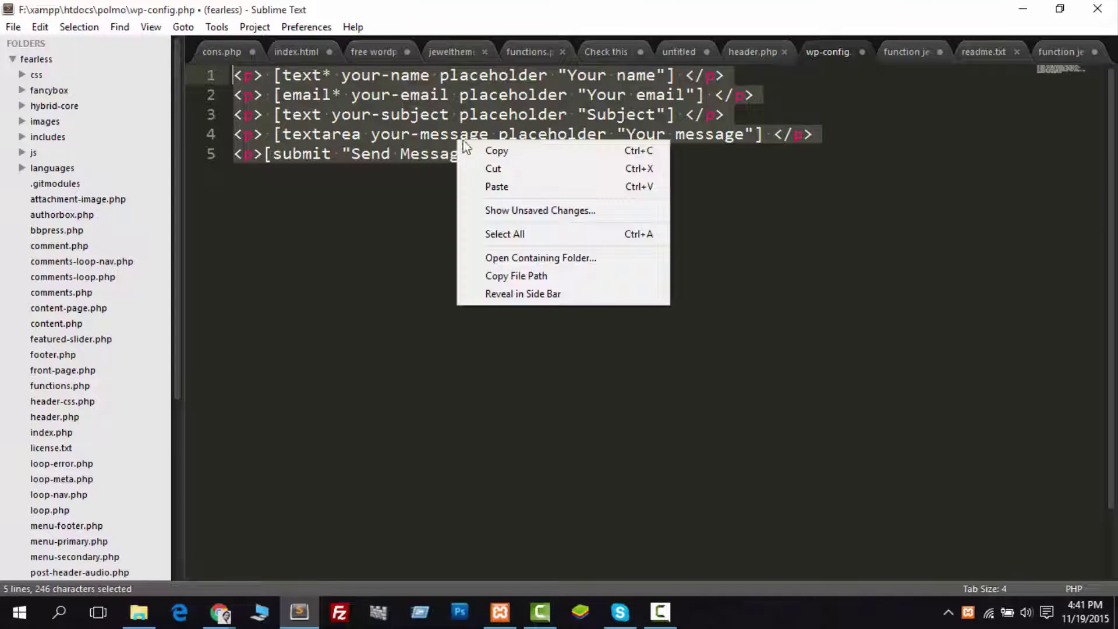
click(464, 149)
click(1023, 9)
key(ctrl+a)
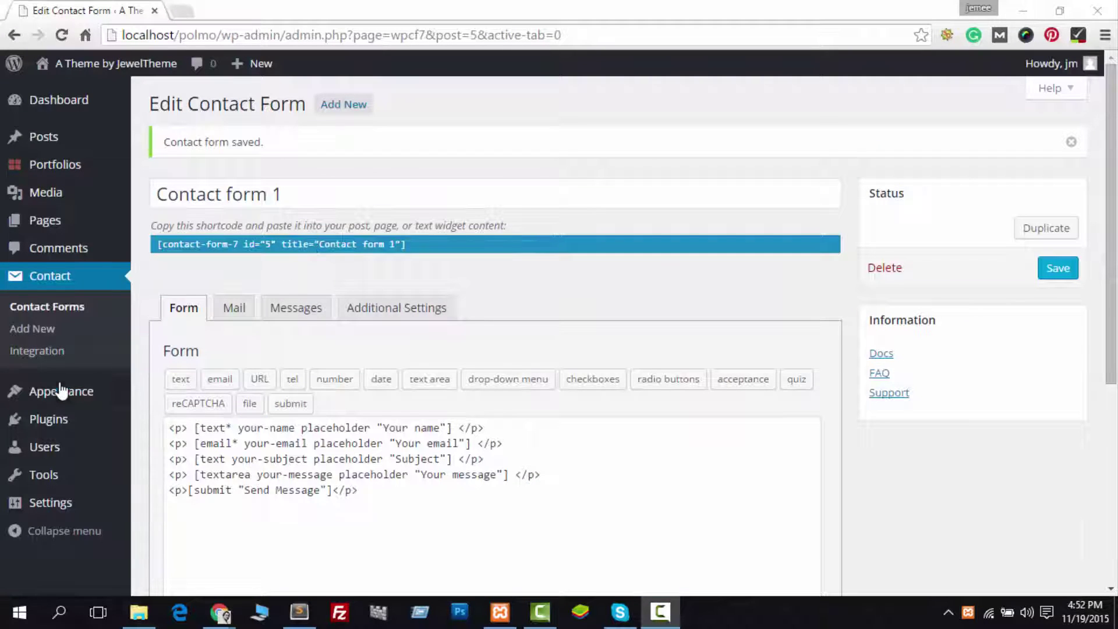
Step: Open the customizer for the active theme
mouse_move(61, 390)
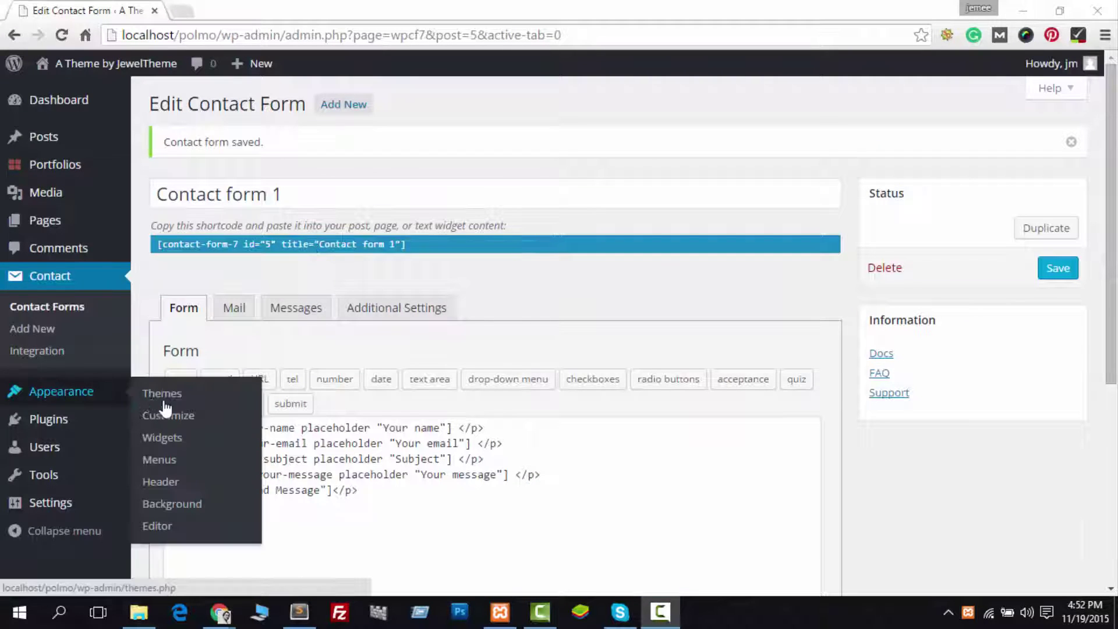
click(175, 416)
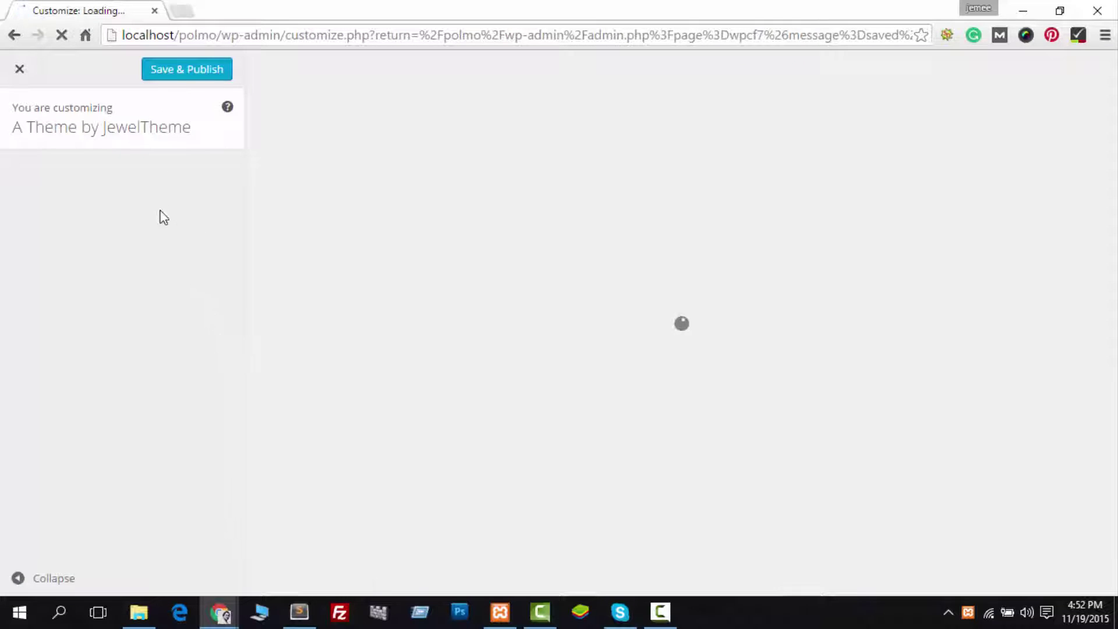
Step: Look through the list of customizer sections and examine the Site Identity options
scroll(143, 393, down, 1)
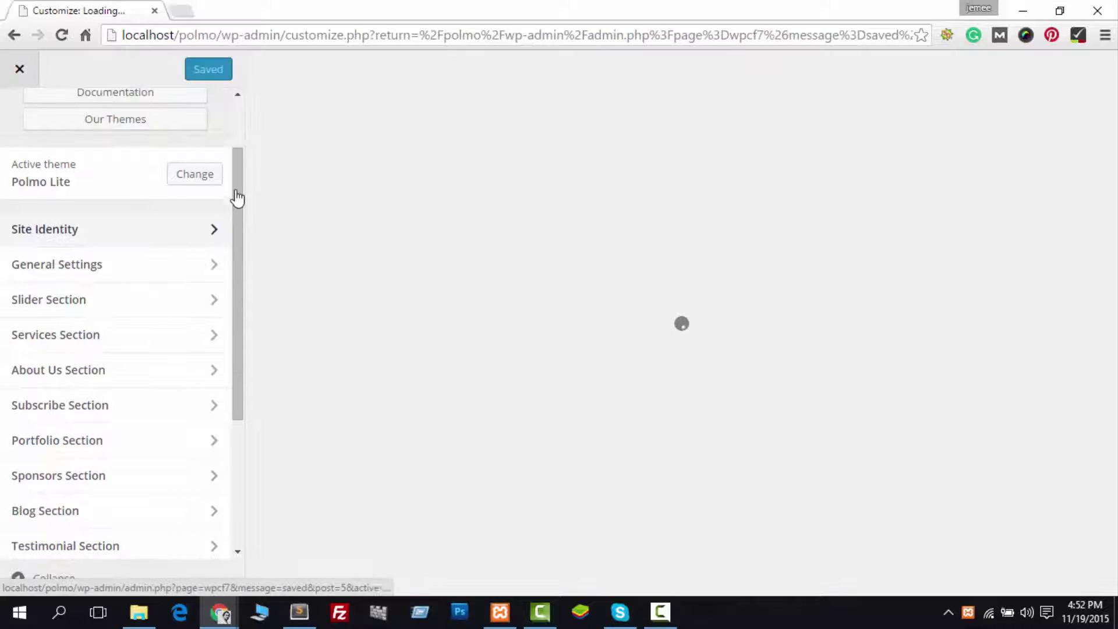
scroll(230, 291, down, 4)
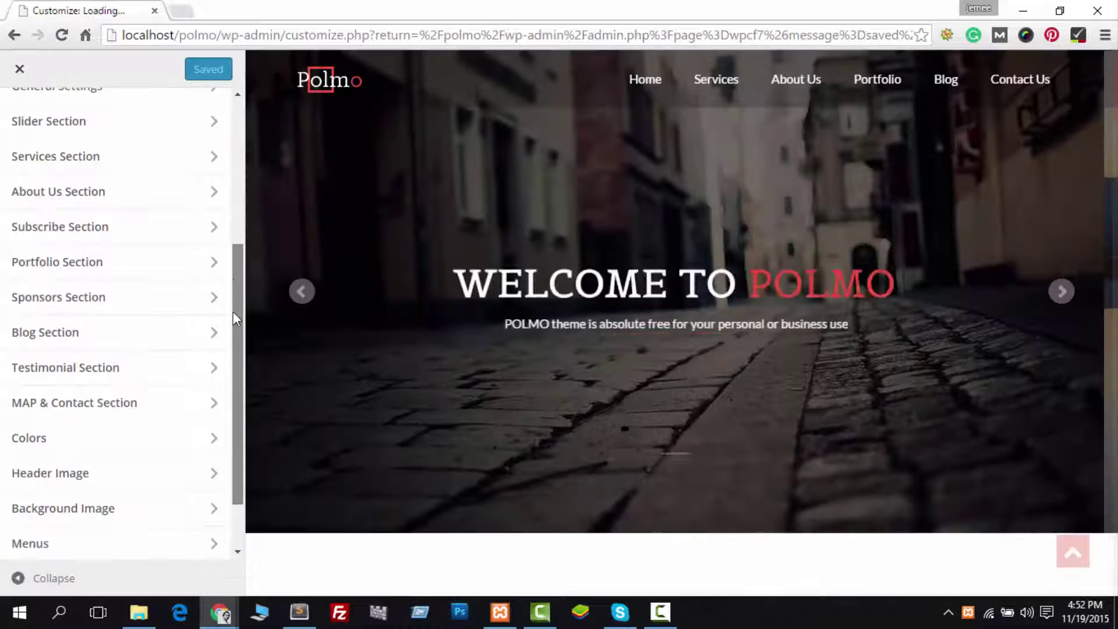
scroll(227, 348, up, 4)
scroll(121, 163, down, 1)
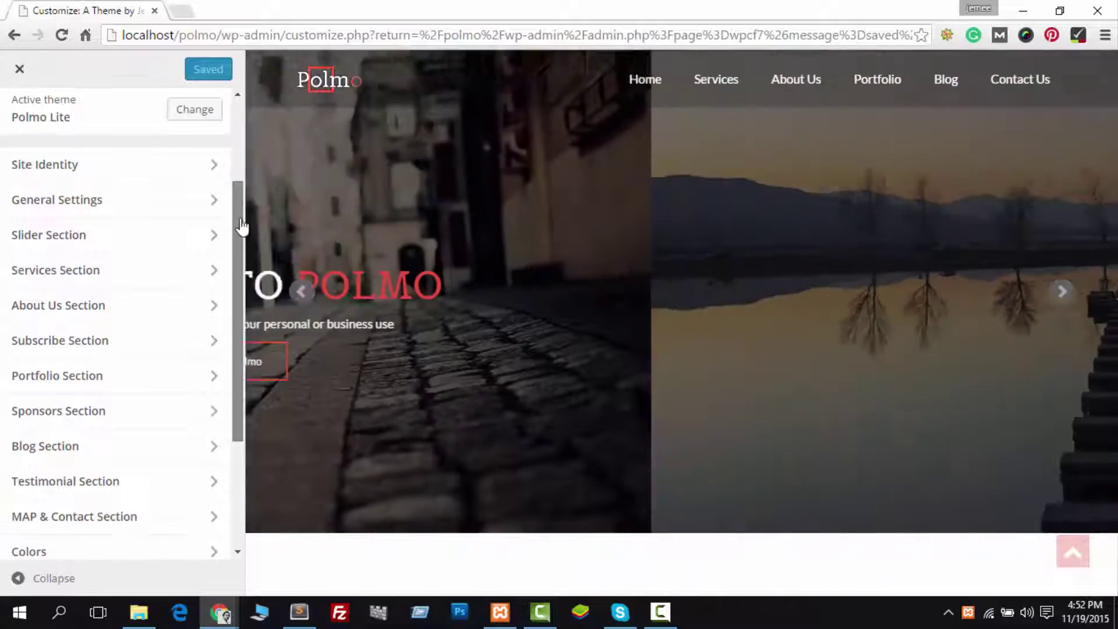
click(120, 156)
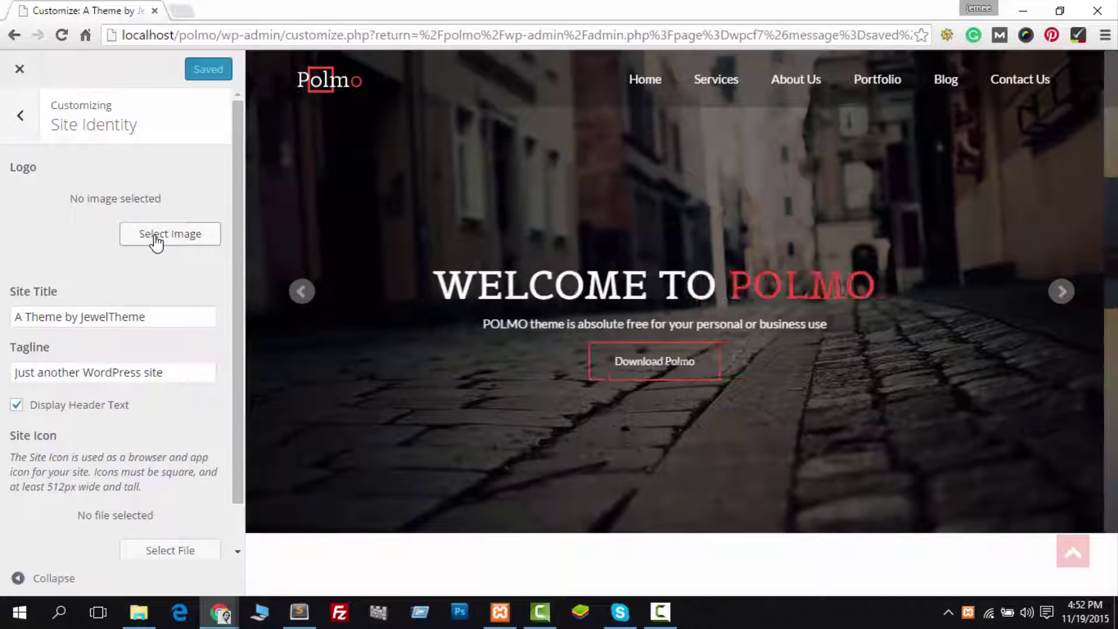
click(35, 125)
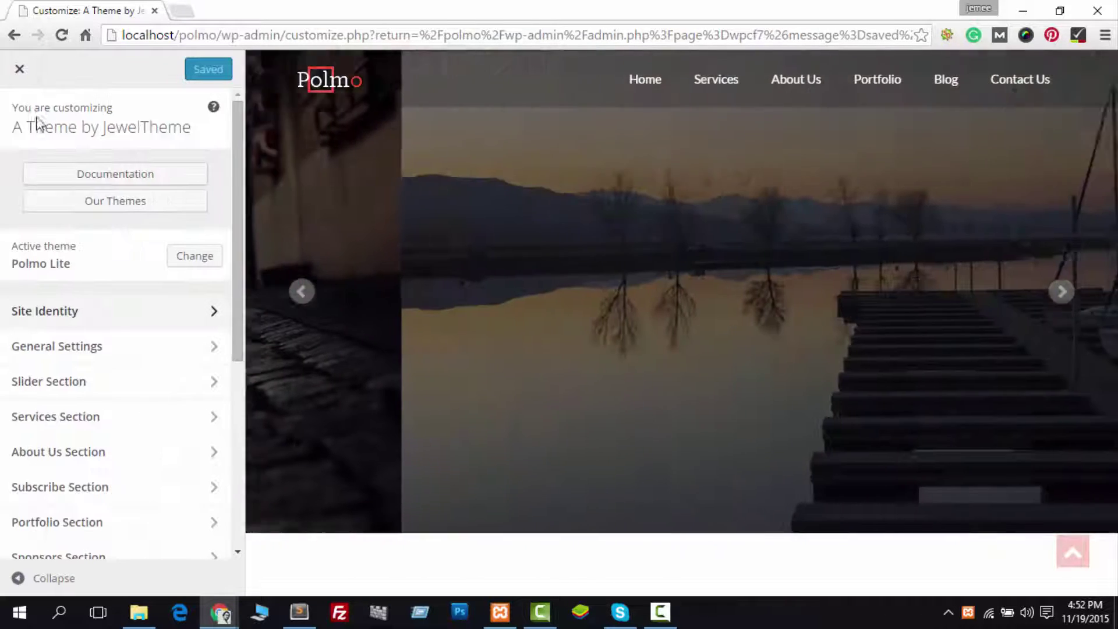
Step: In the general Socials settings, set Facebook Likes to 50, Twitter Followers to 60 and Dribbble Fans to 30, and publish the changes
scroll(116, 349, down, 1)
click(95, 267)
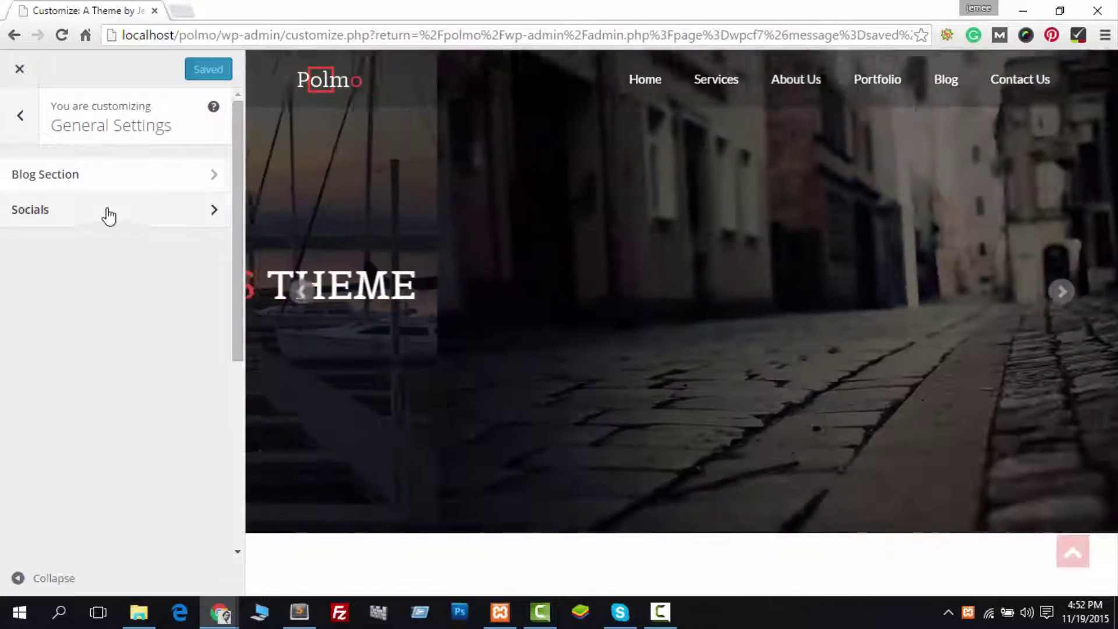
click(108, 211)
click(50, 192)
scroll(873, 292, down, 20)
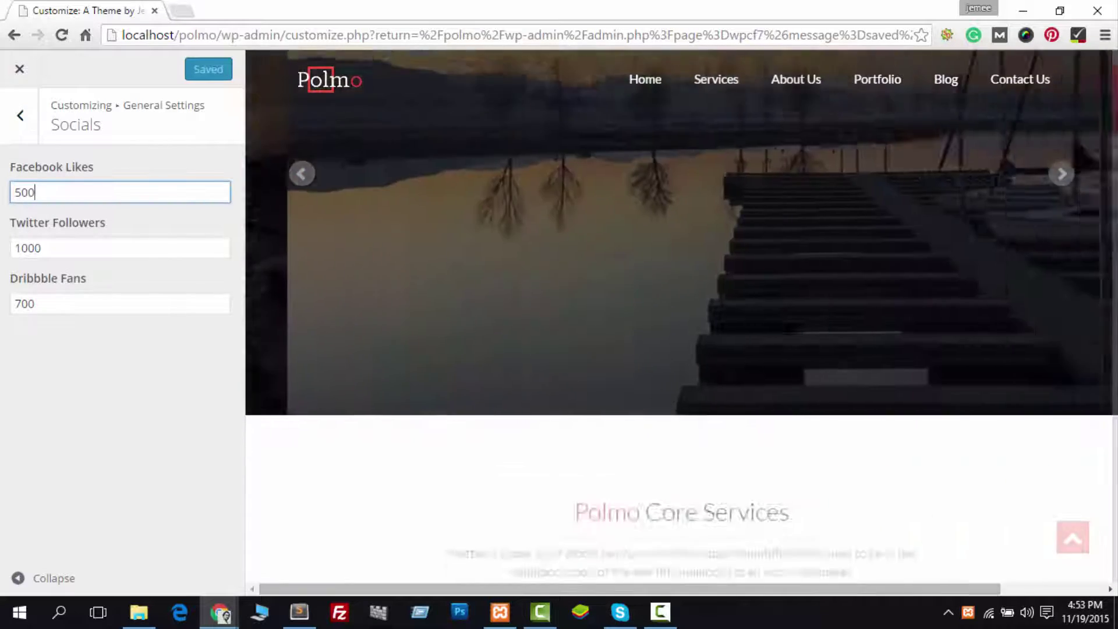
key(ctrl+a)
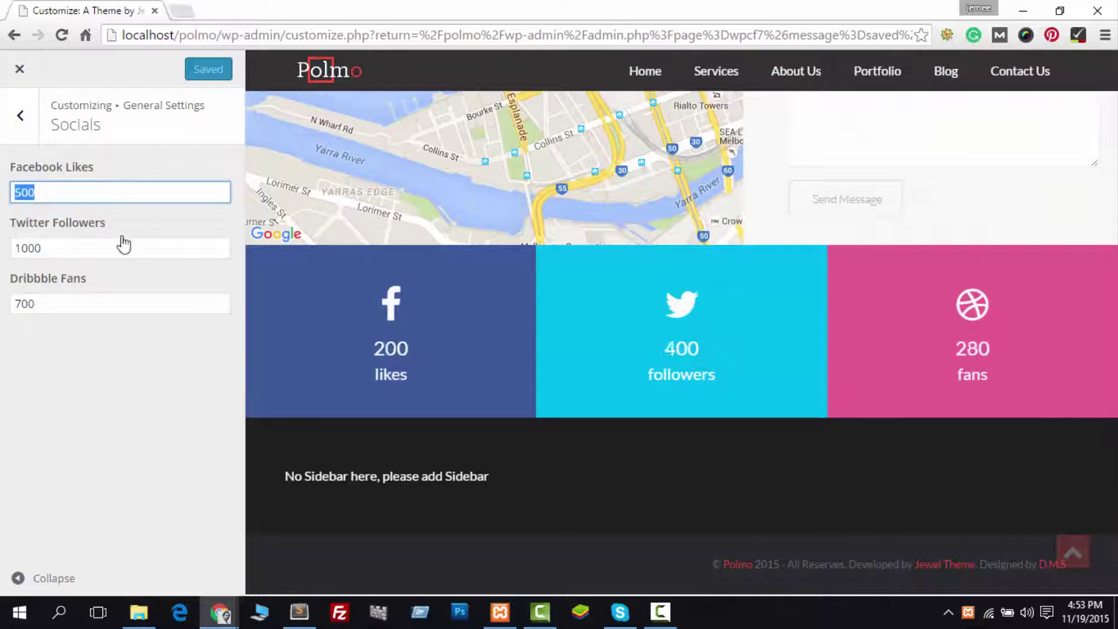
text(50)
key(Tab)
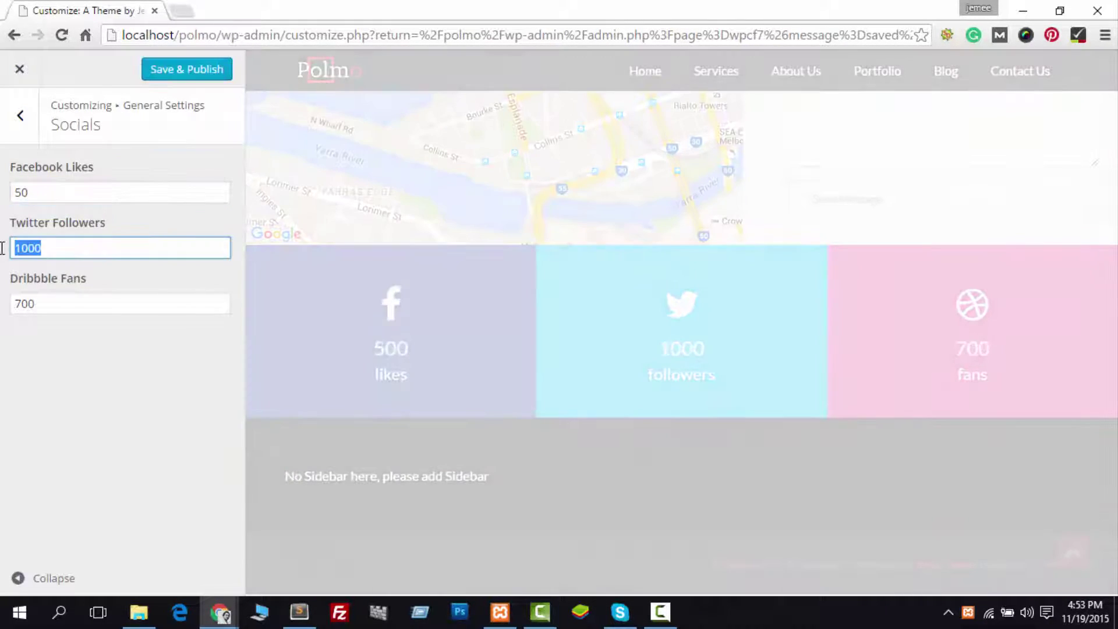
key(Tab)
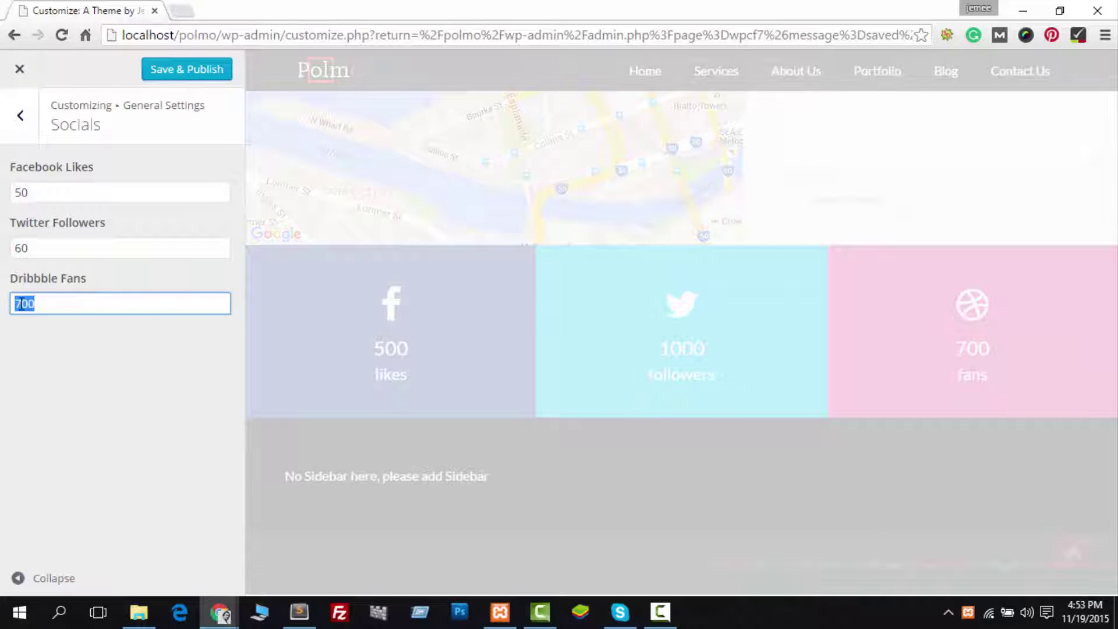
text(30)
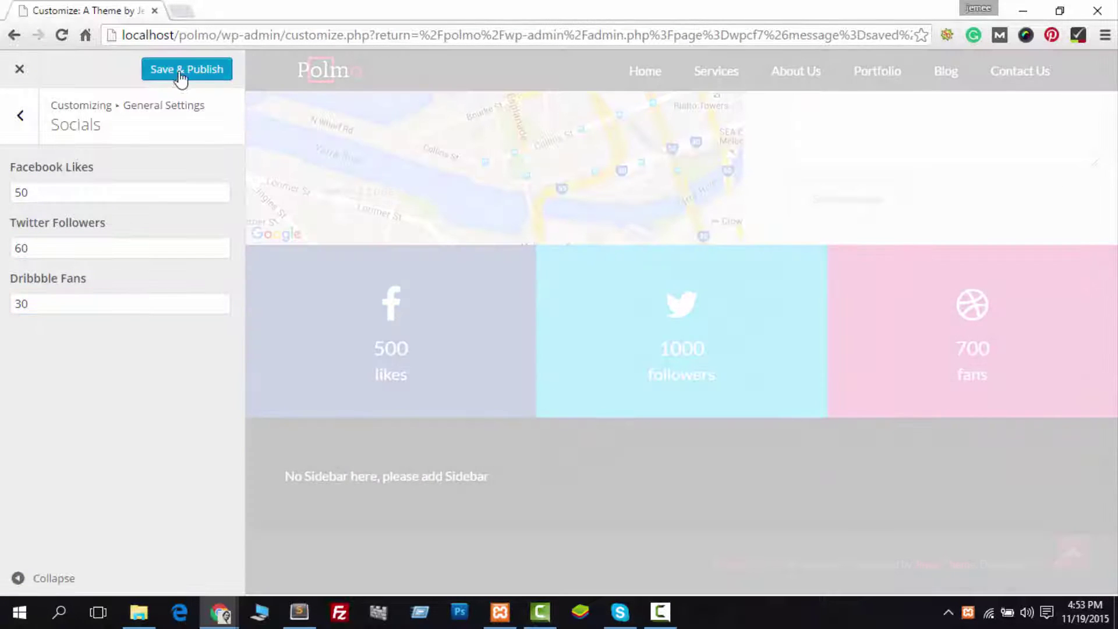
click(183, 73)
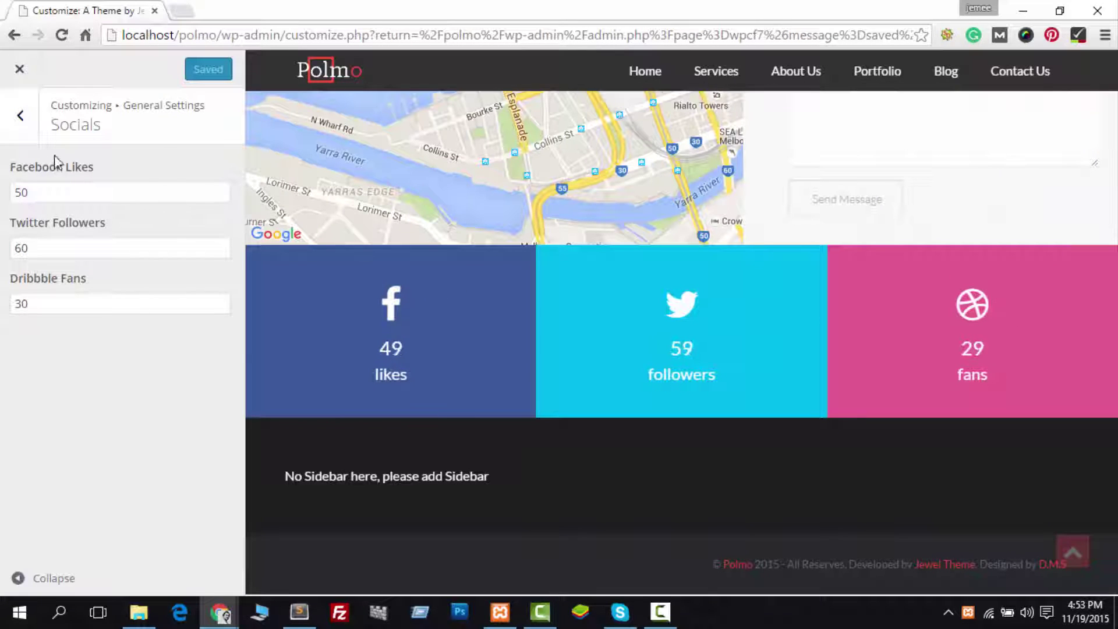
Step: Examine the title and banner options of the Blog Section in General Settings, and return to the main customizer list
click(20, 116)
click(59, 177)
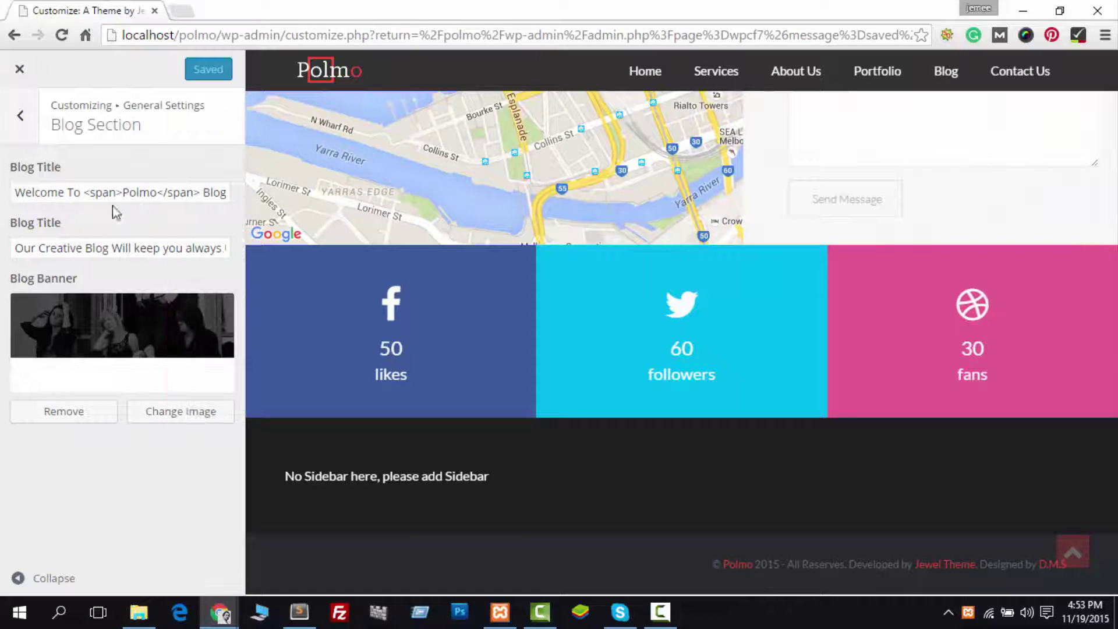
scroll(838, 222, up, 3)
scroll(949, 74, up, 1)
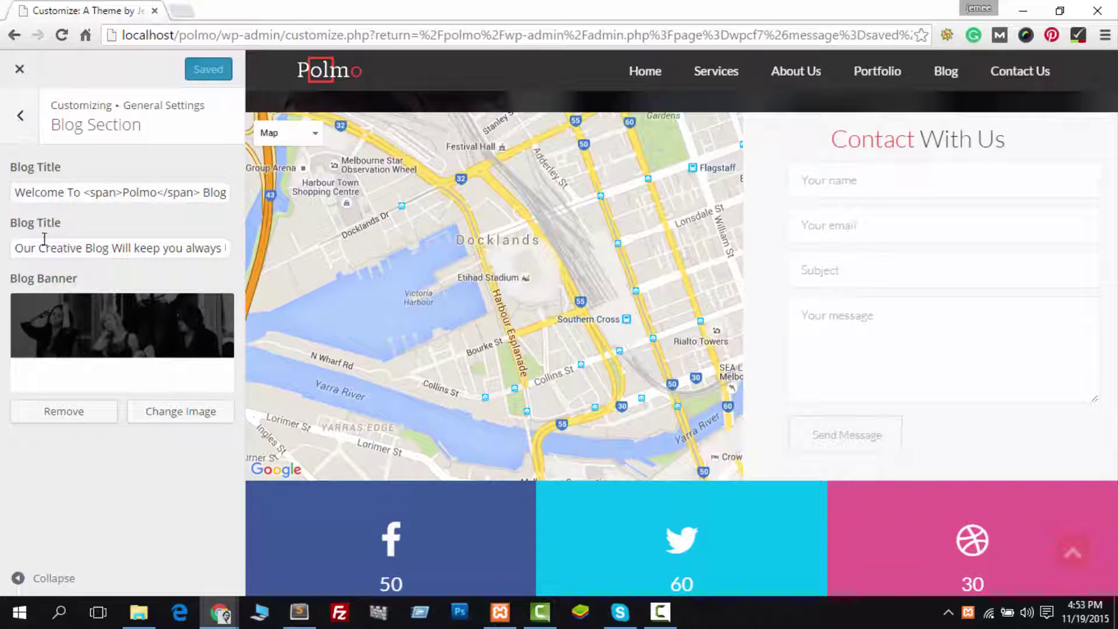
click(20, 134)
click(22, 117)
Step: Examine the title, description, image and button options of Slider 1, and return to the main customizer list
click(177, 229)
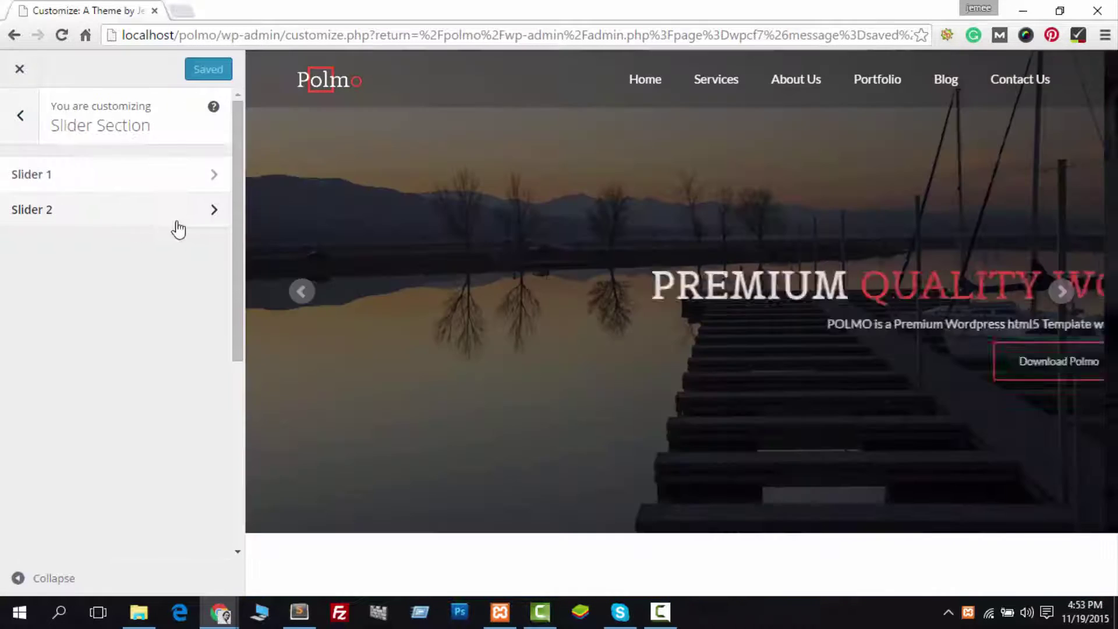
click(97, 183)
scroll(147, 284, down, 1)
scroll(131, 408, up, 1)
scroll(123, 233, down, 1)
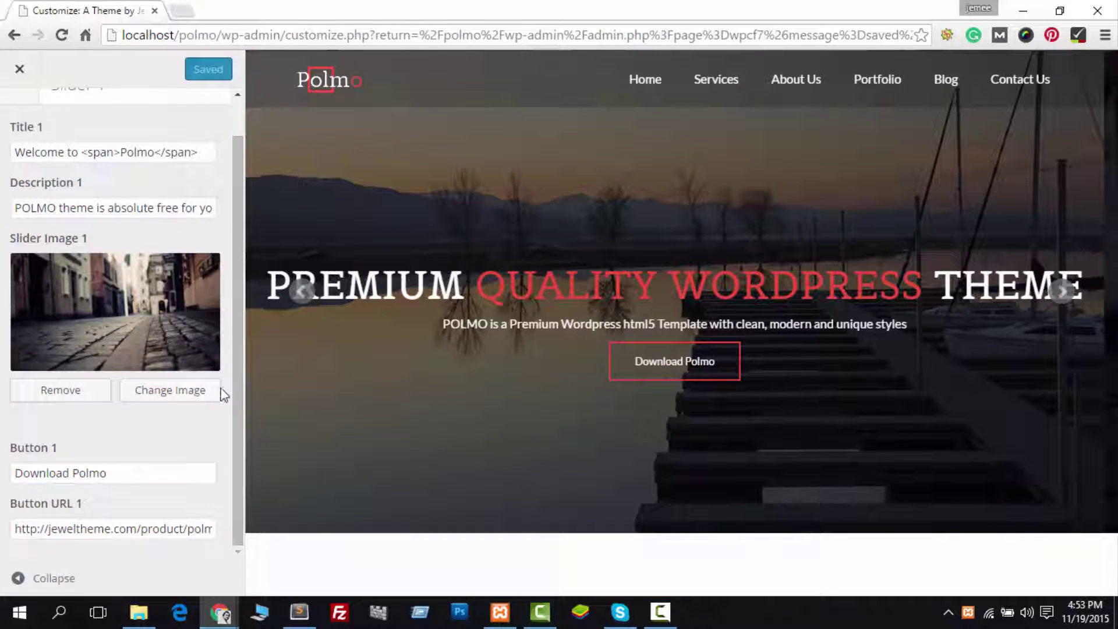
scroll(88, 280, up, 1)
click(15, 122)
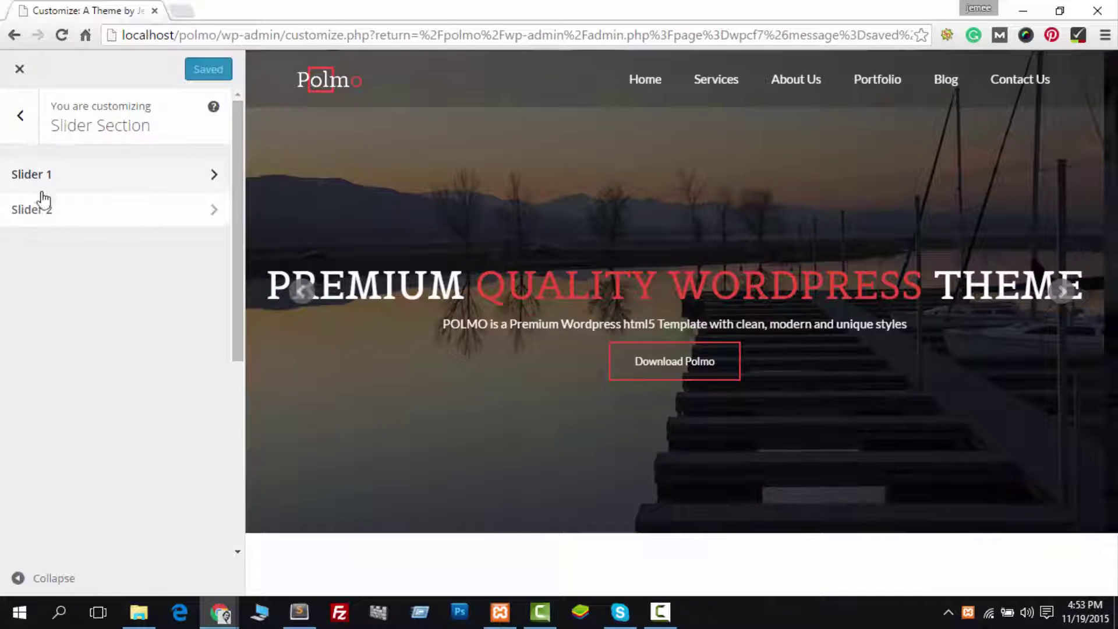
click(20, 116)
Step: Open the Services Section settings and examine the matching Core Services area in the site preview
scroll(69, 213, down, 2)
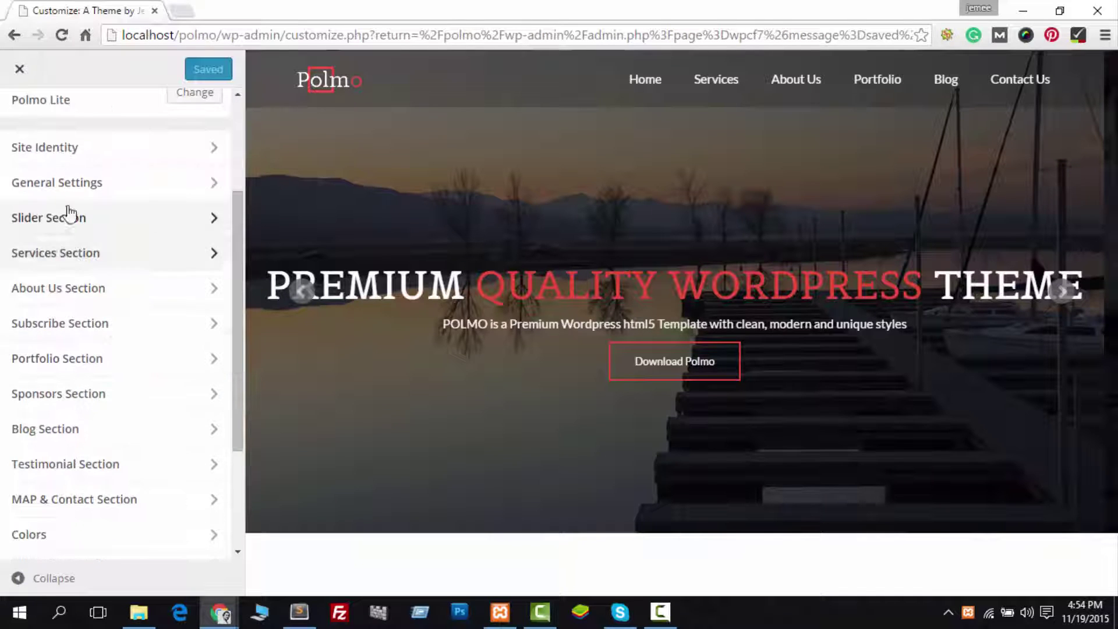
click(73, 256)
scroll(644, 466, down, 9)
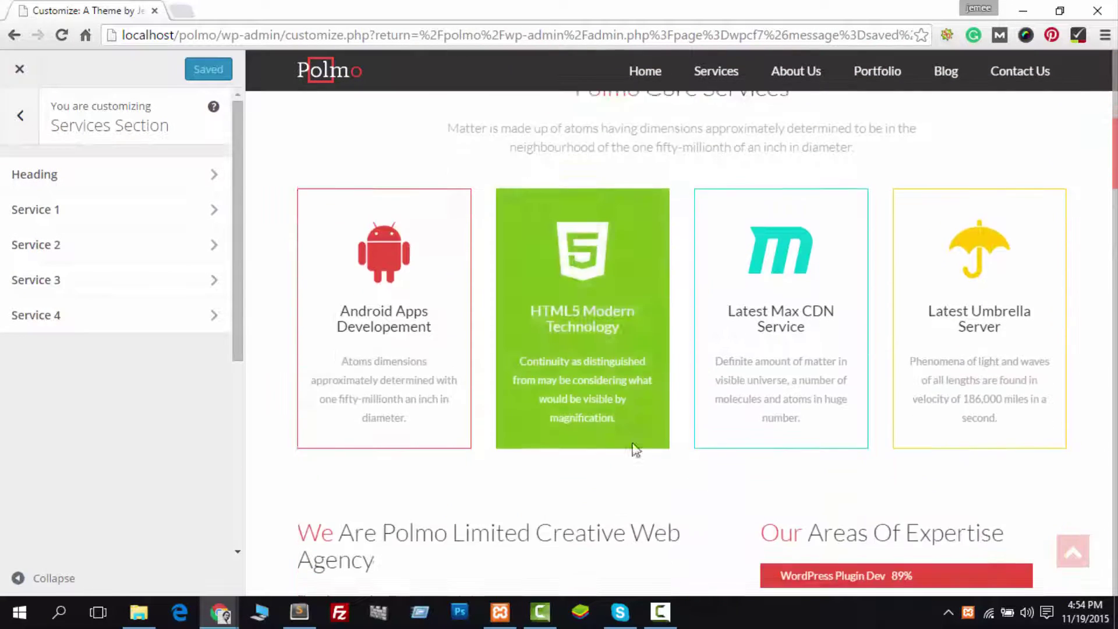
scroll(443, 345, up, 1)
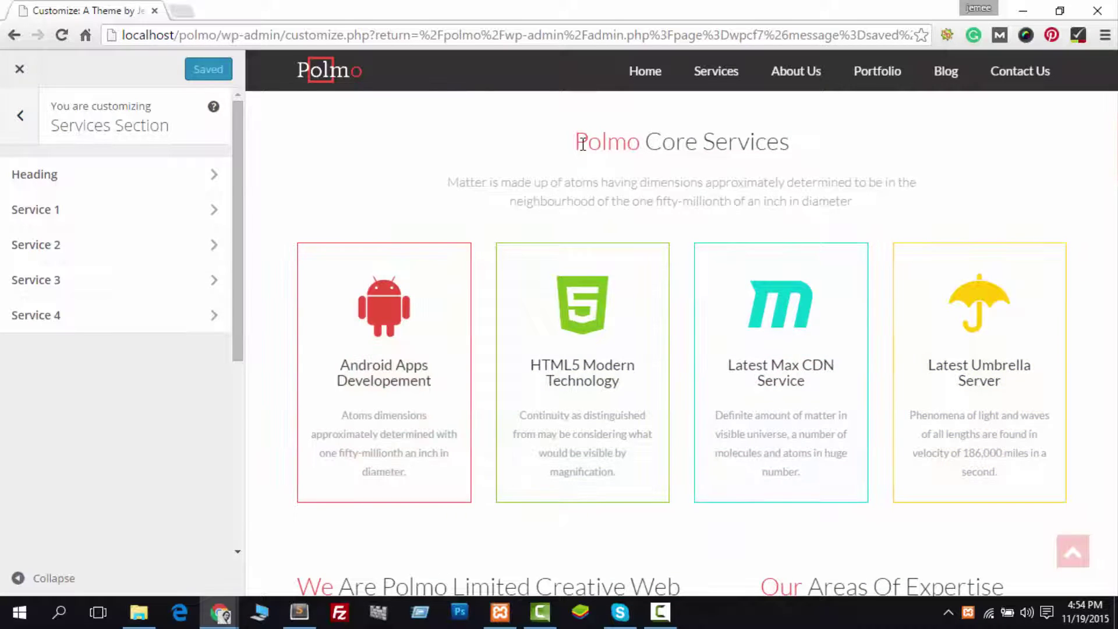
Step: Set the Font Awesome icon of Service 1 in the Services Section to fa-home and publish the change
click(151, 179)
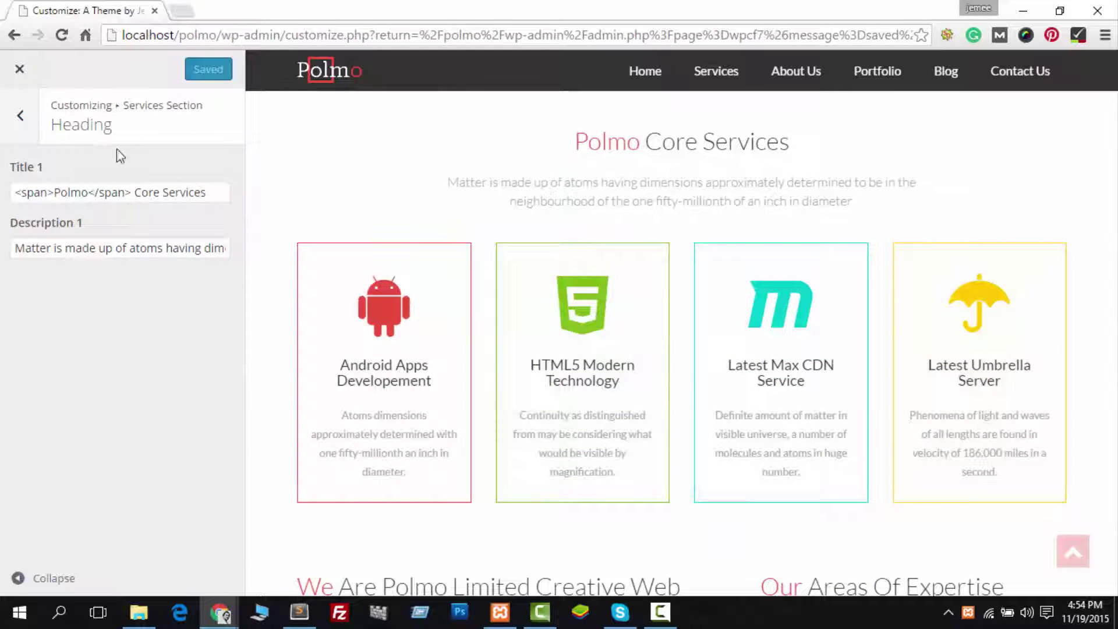
click(12, 130)
click(115, 212)
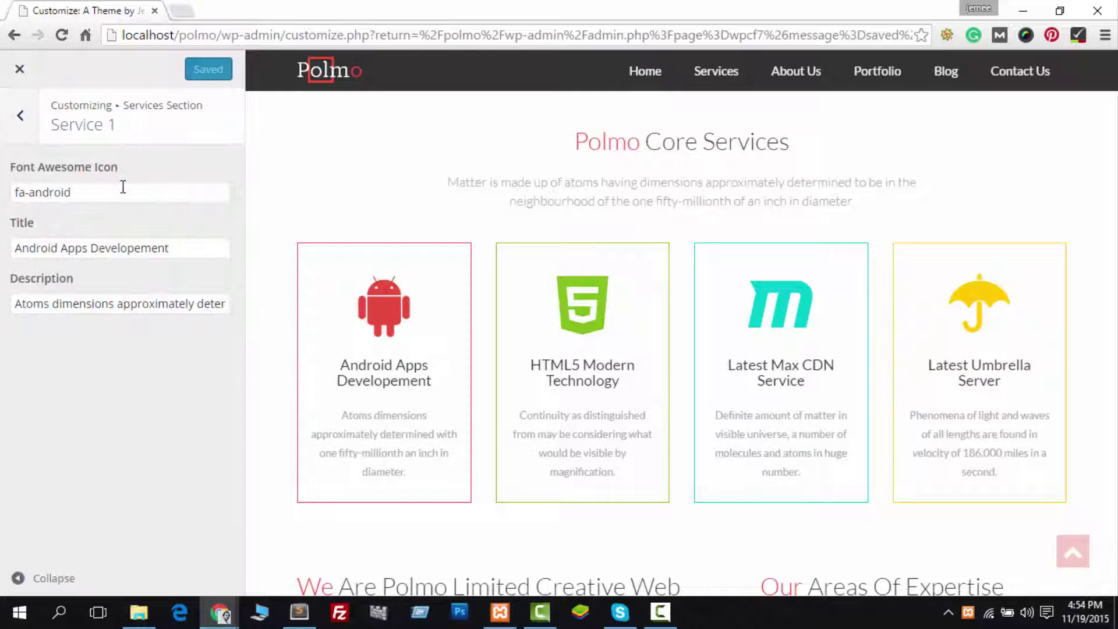
triple_click(123, 186)
click(93, 199)
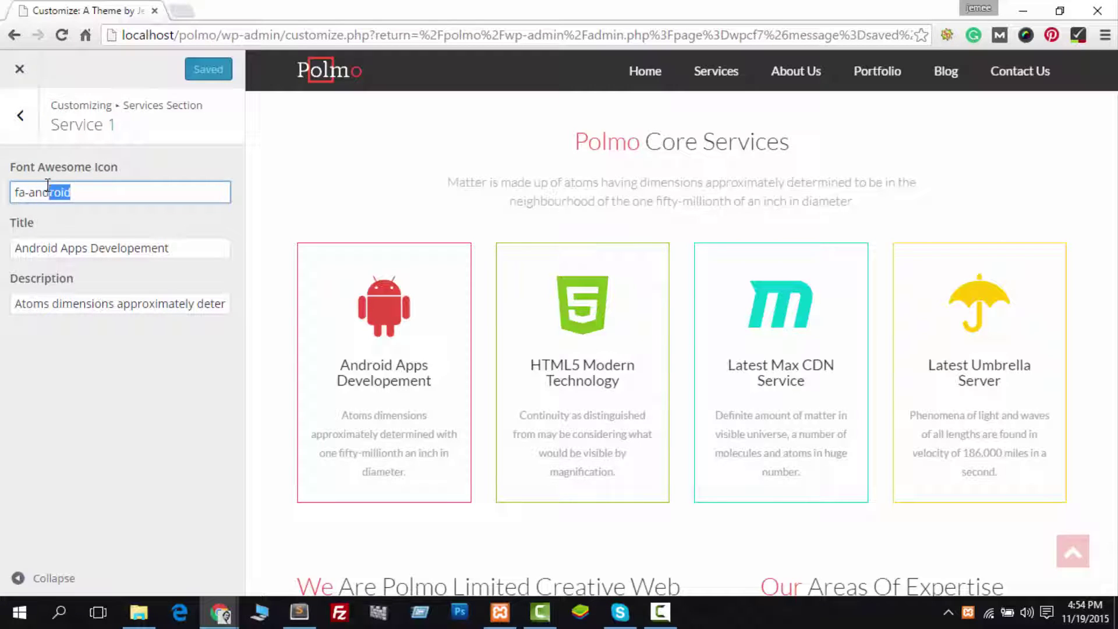
text(home)
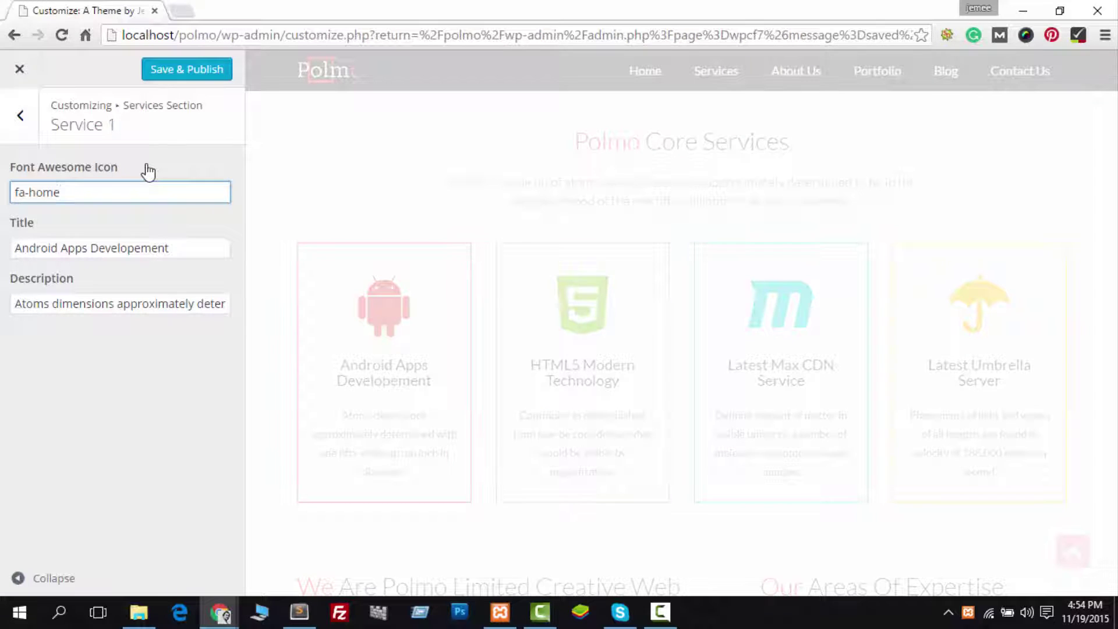
click(181, 72)
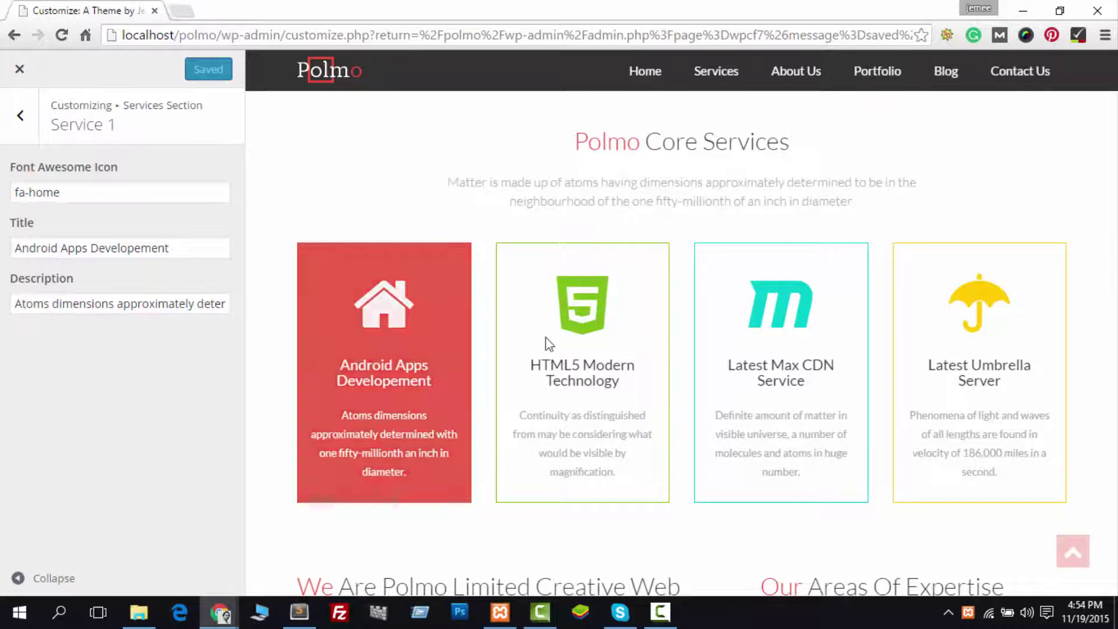
Step: Leave the Services Section, open the About Us Section settings, and examine the matching agency, expertise and counter areas in the site preview
click(82, 192)
key(Escape)
key(Escape)
click(111, 207)
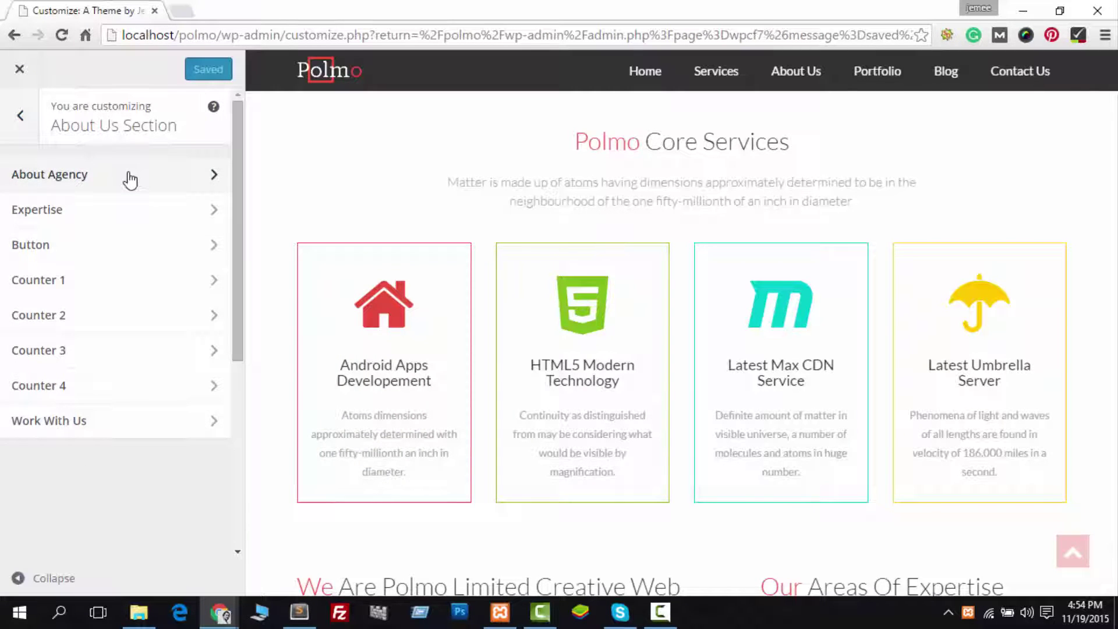
scroll(532, 257, down, 10)
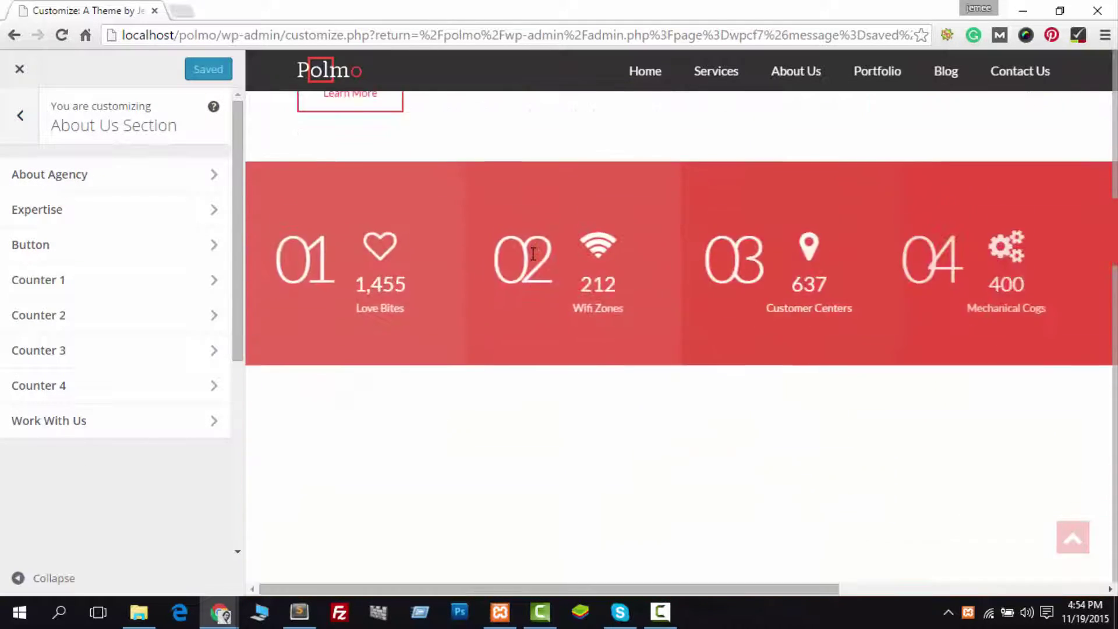
scroll(531, 252, down, 15)
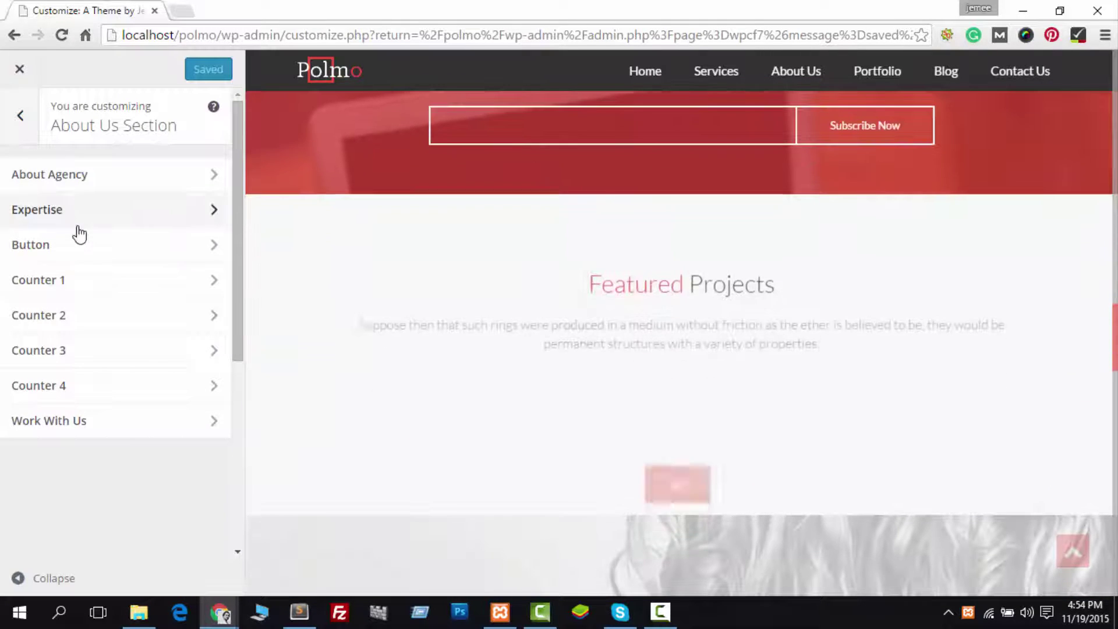
scroll(80, 234, down, 3)
scroll(60, 213, up, 3)
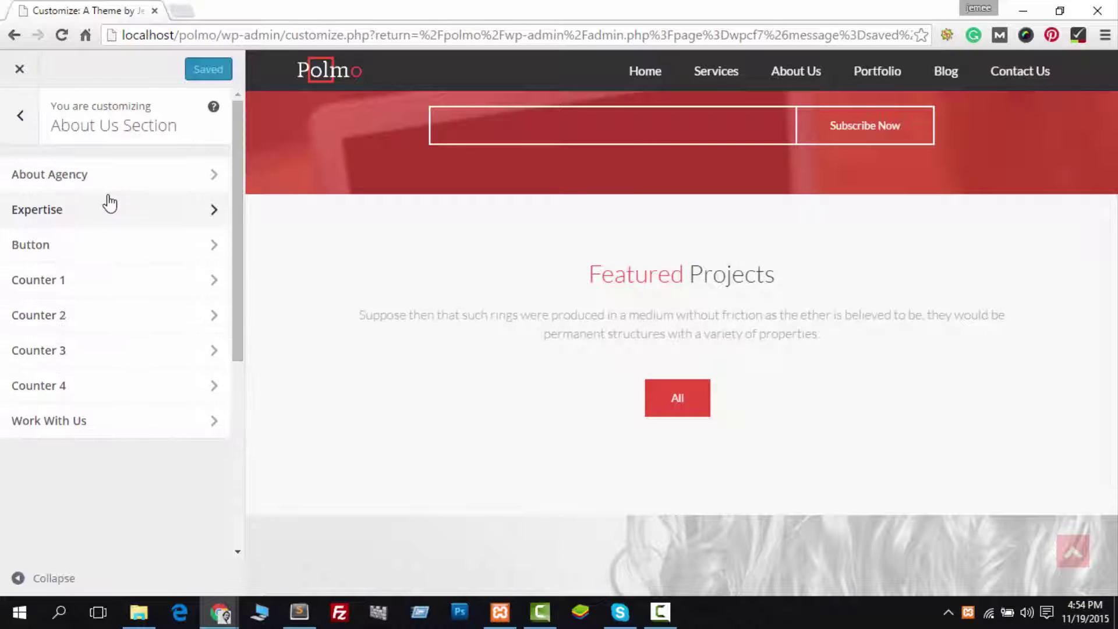
scroll(741, 399, up, 20)
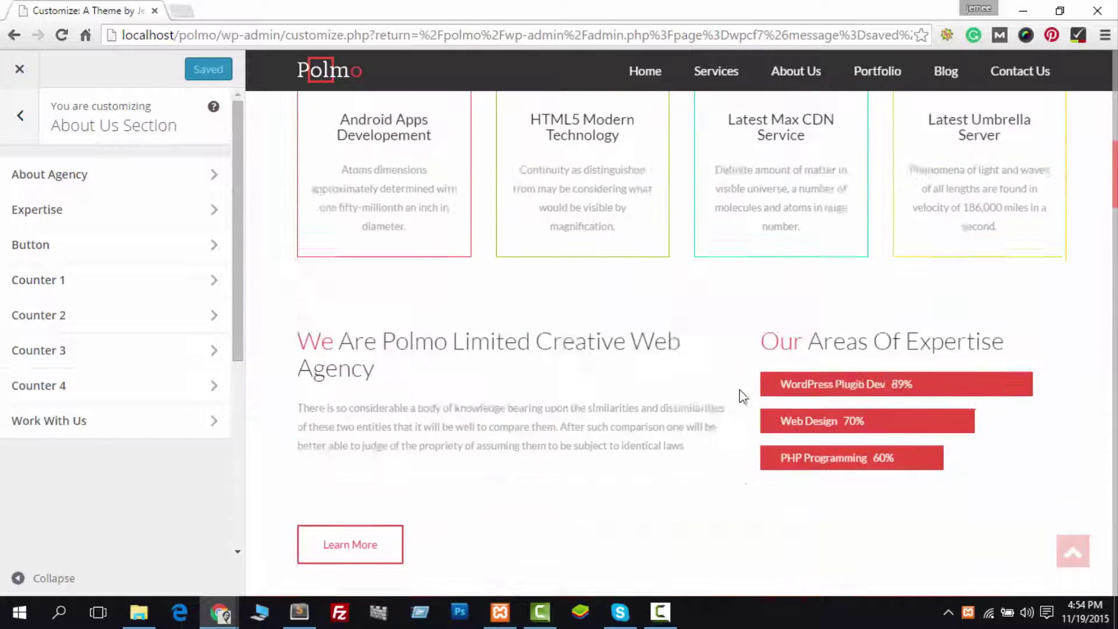
scroll(922, 334, down, 4)
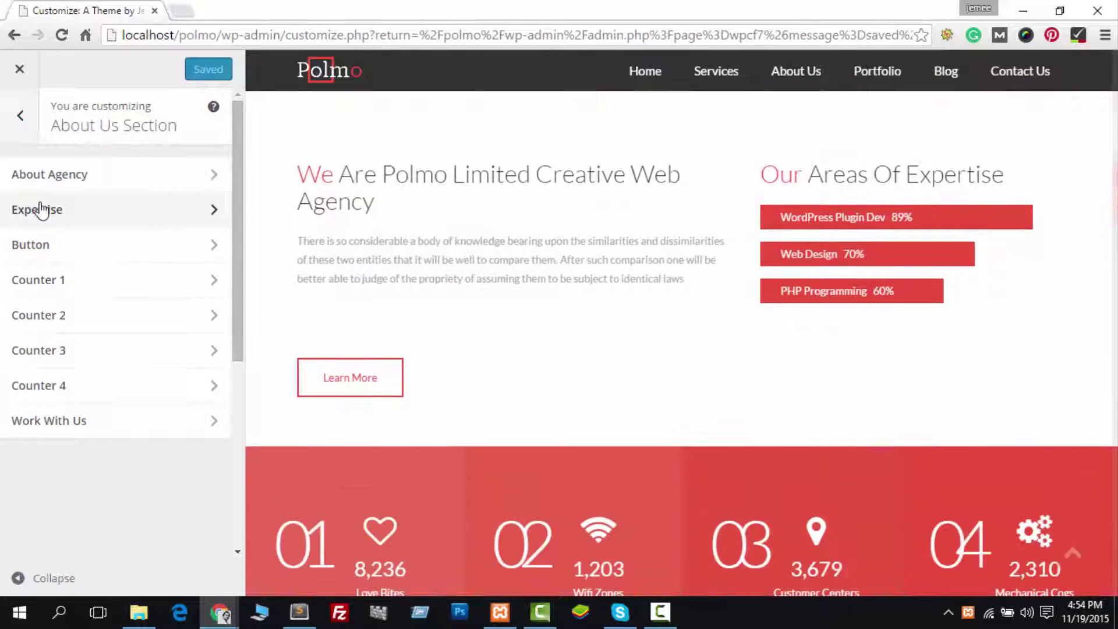
Step: In the About Us Expertise settings, set the first progress title to Plugin Development and its percentage to 95
click(41, 211)
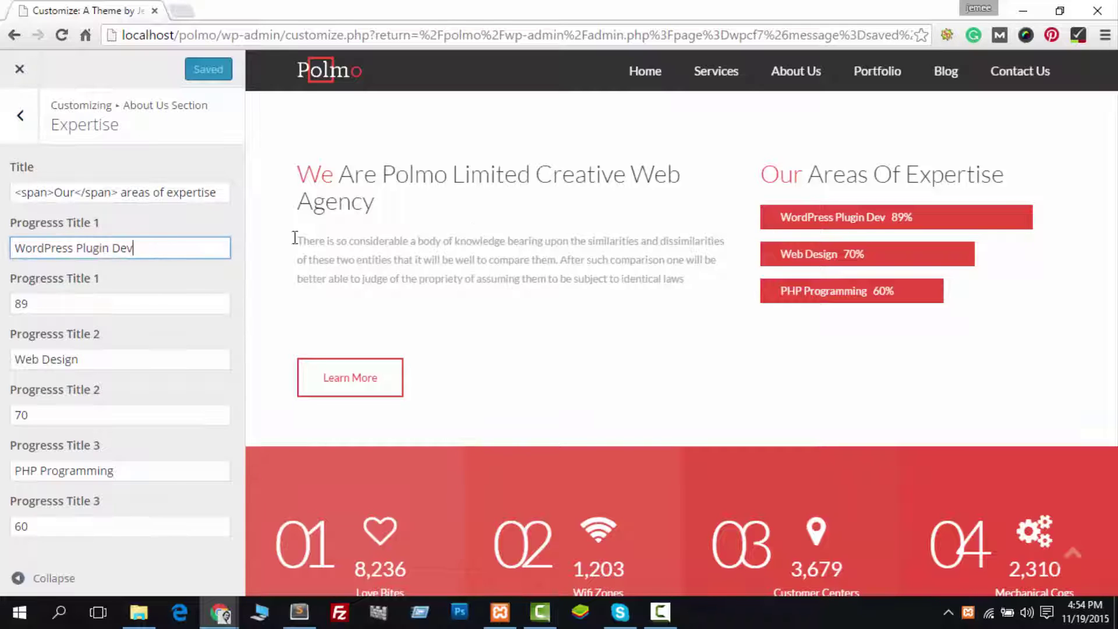
drag(178, 251, 2, 268)
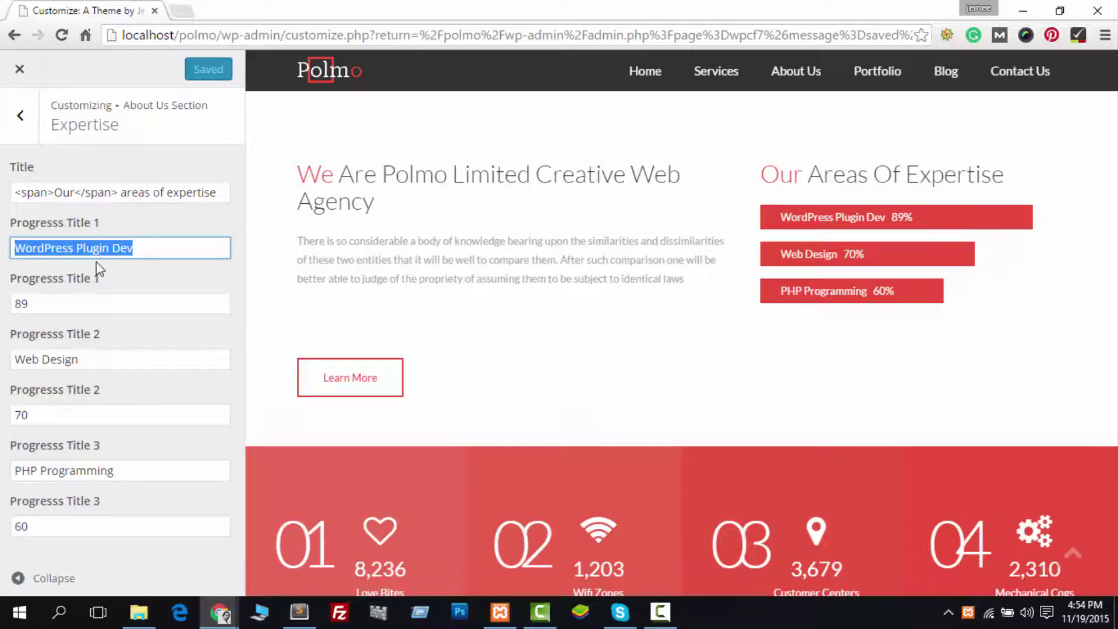
text(Plugin Develop)
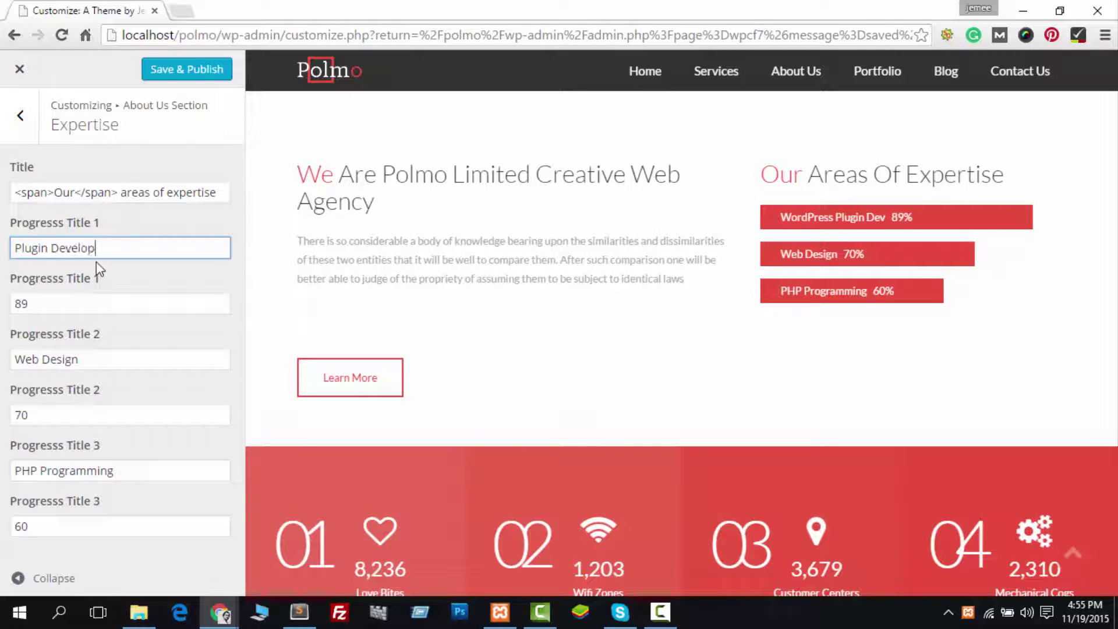
text(ment)
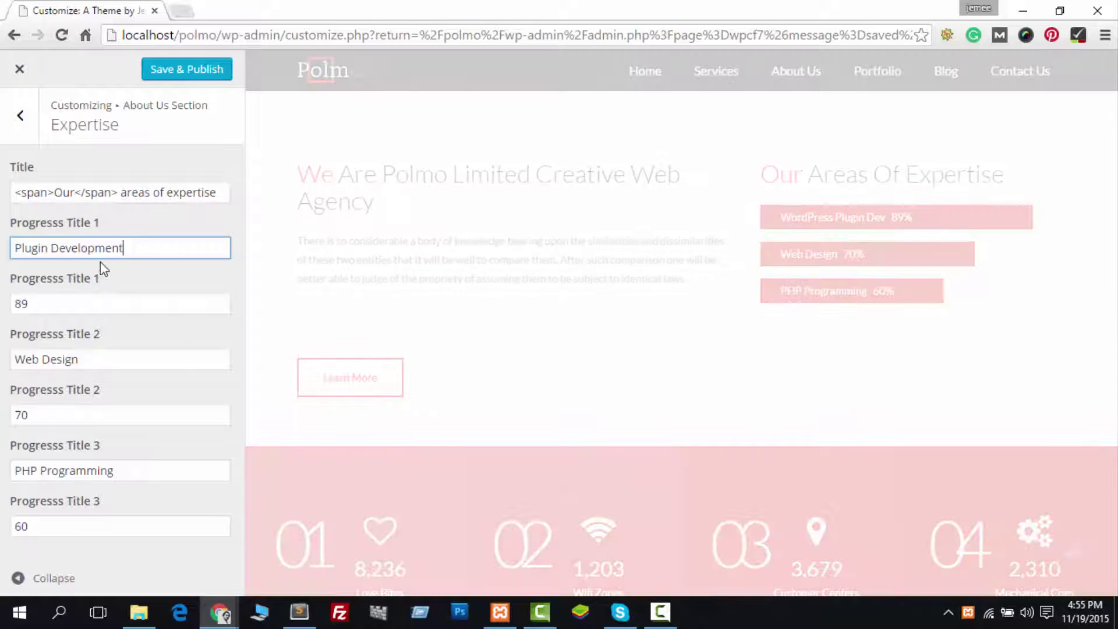
click(116, 303)
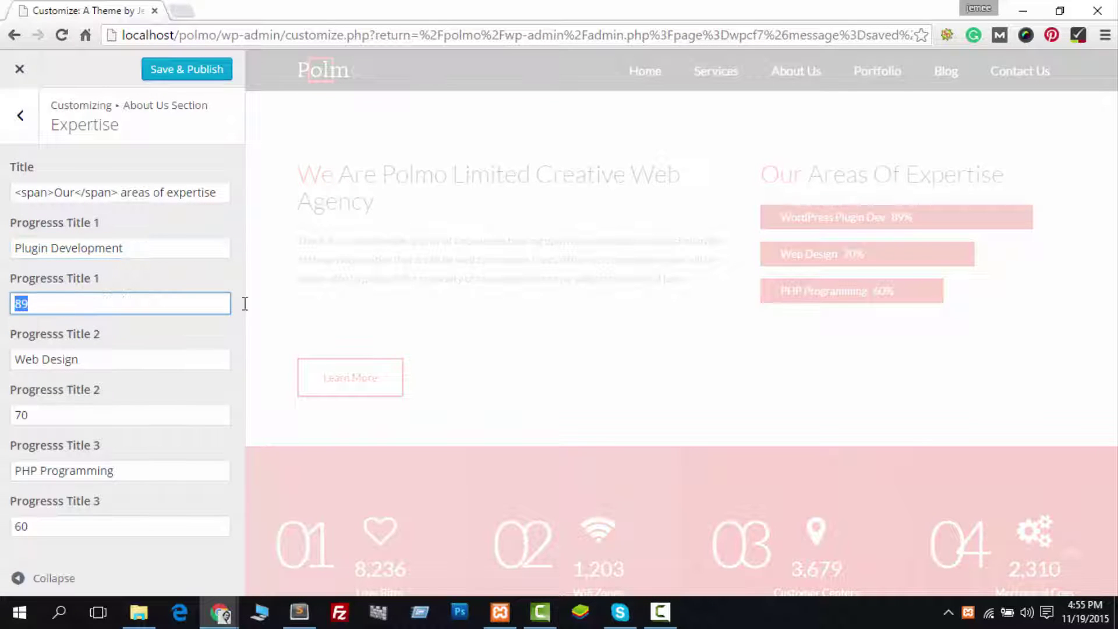
text(95)
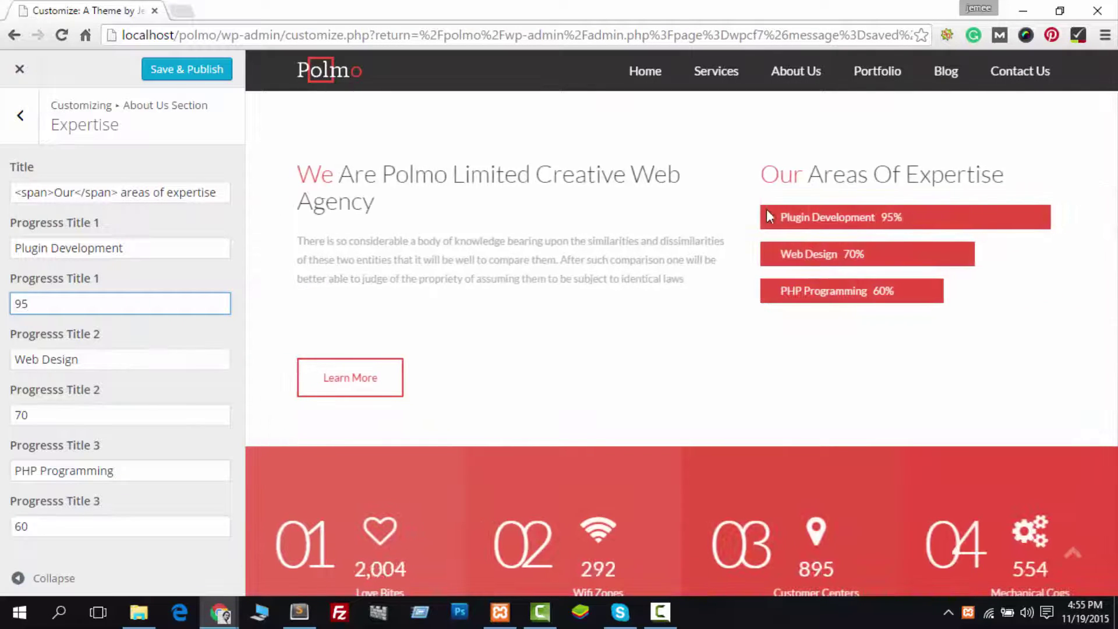
click(22, 117)
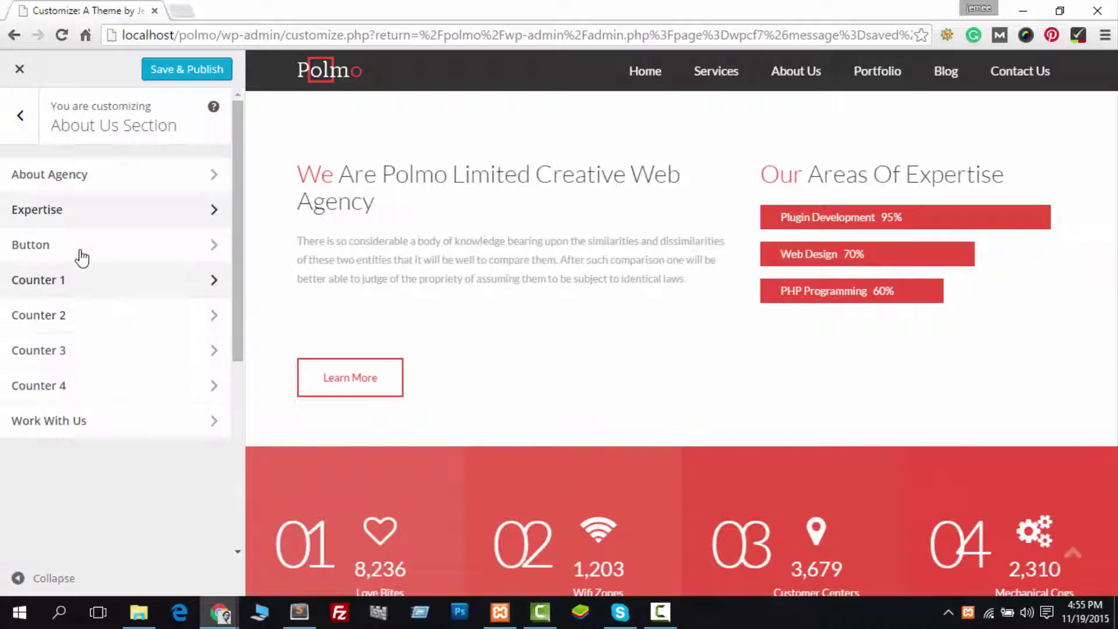
Step: Change the About Us Section's button text to Buy Now and return to the section's list of settings
click(114, 252)
click(12, 247)
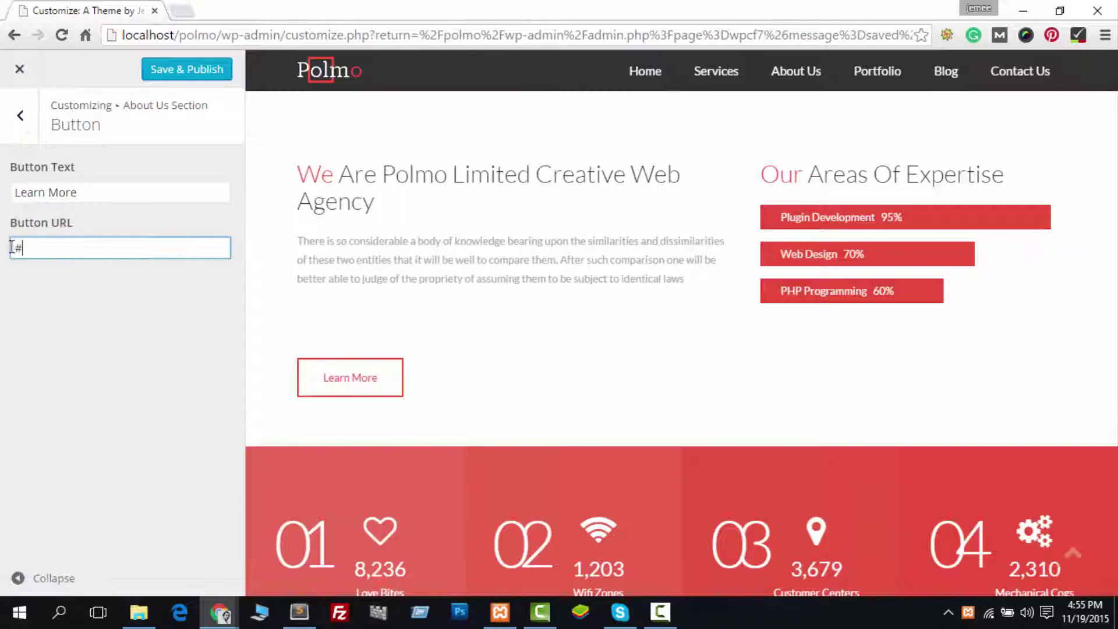
drag(106, 194, 3, 198)
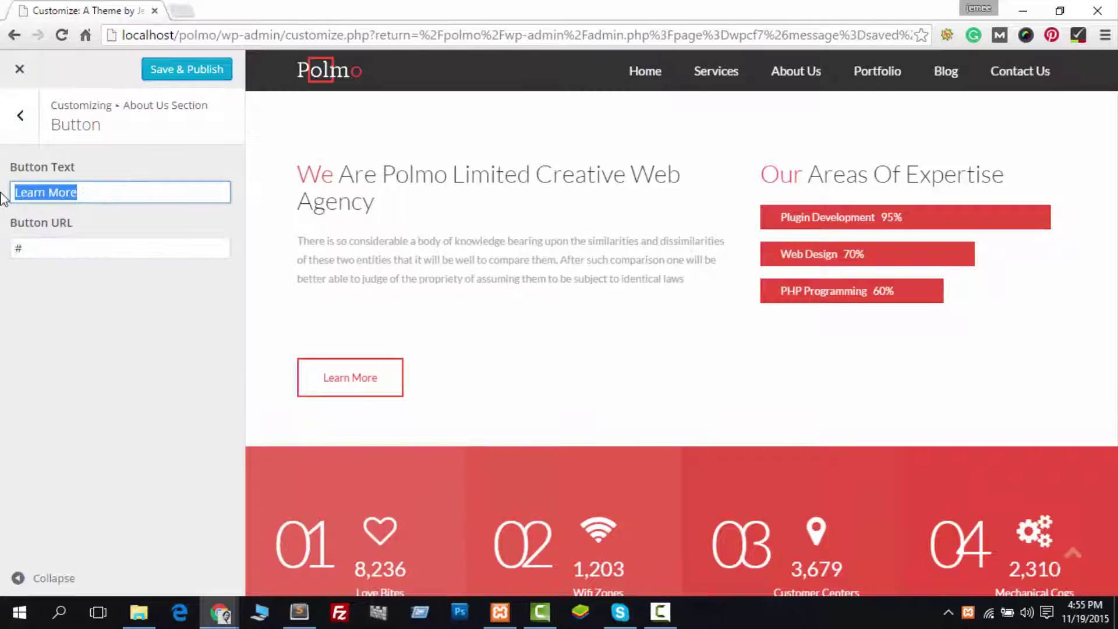
text(Buy N)
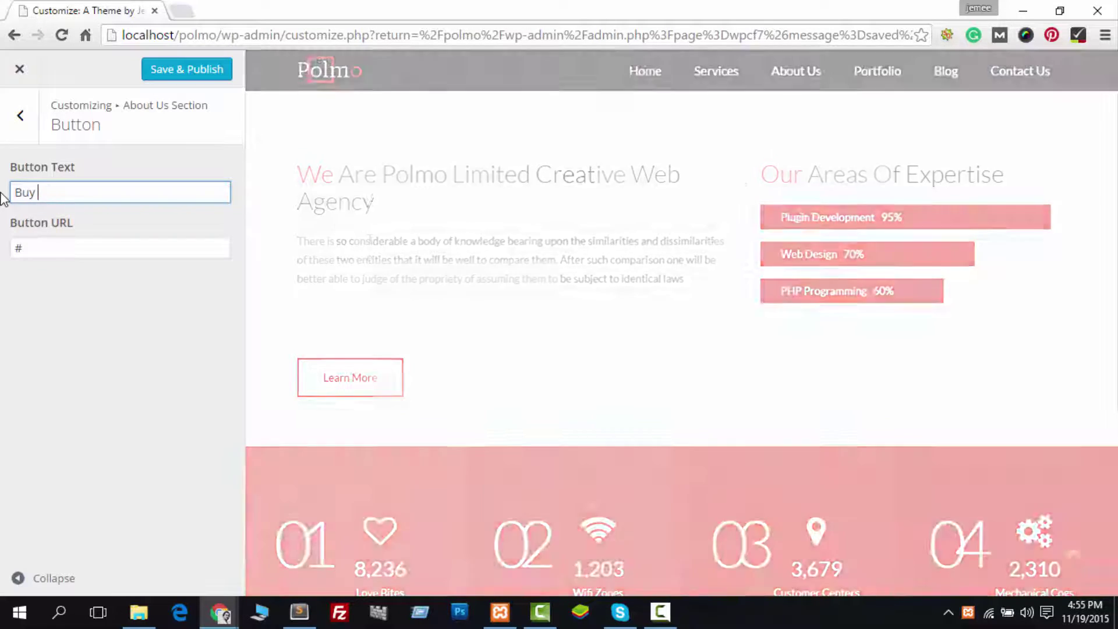
text(ow)
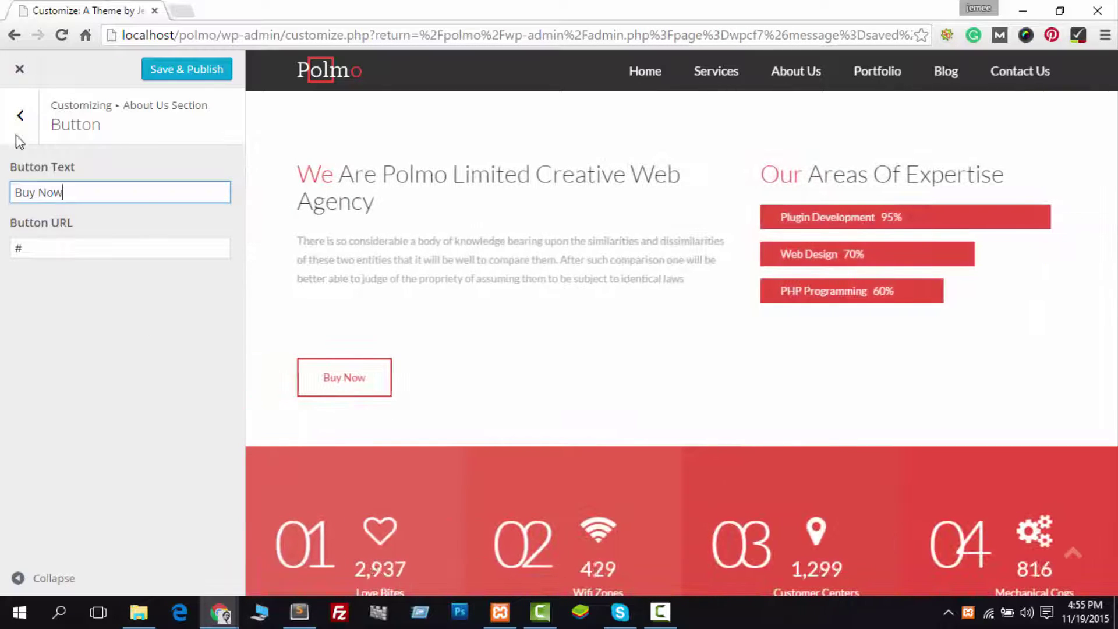
click(20, 116)
Step: Examine the About Agency title and description against the site preview, and return to the main customizer list
click(97, 175)
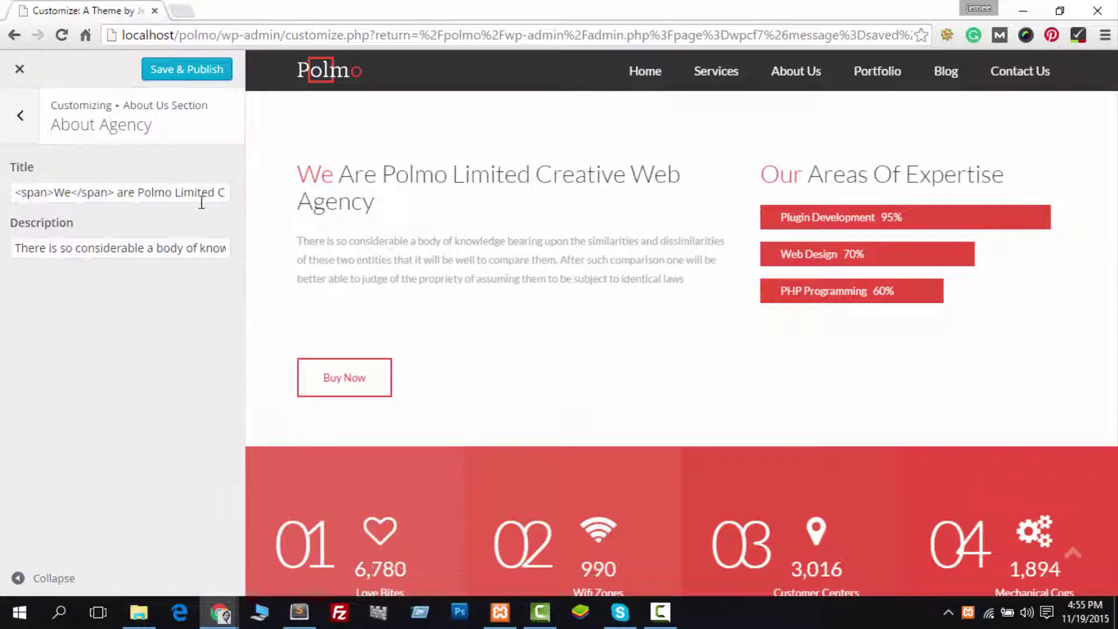
drag(12, 248, 702, 282)
click(138, 201)
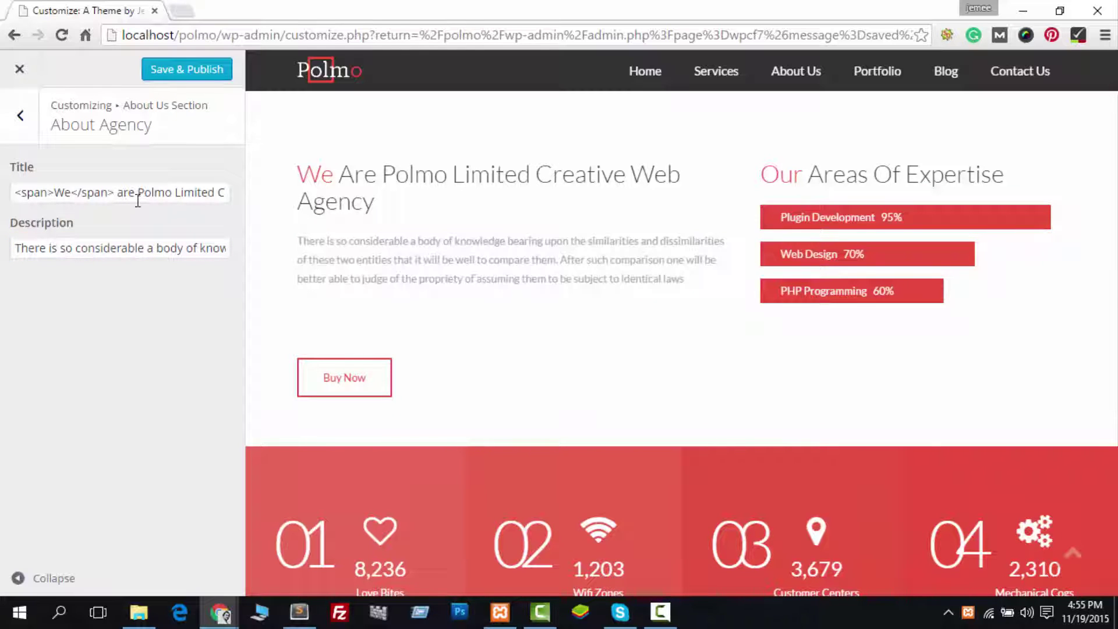
click(135, 192)
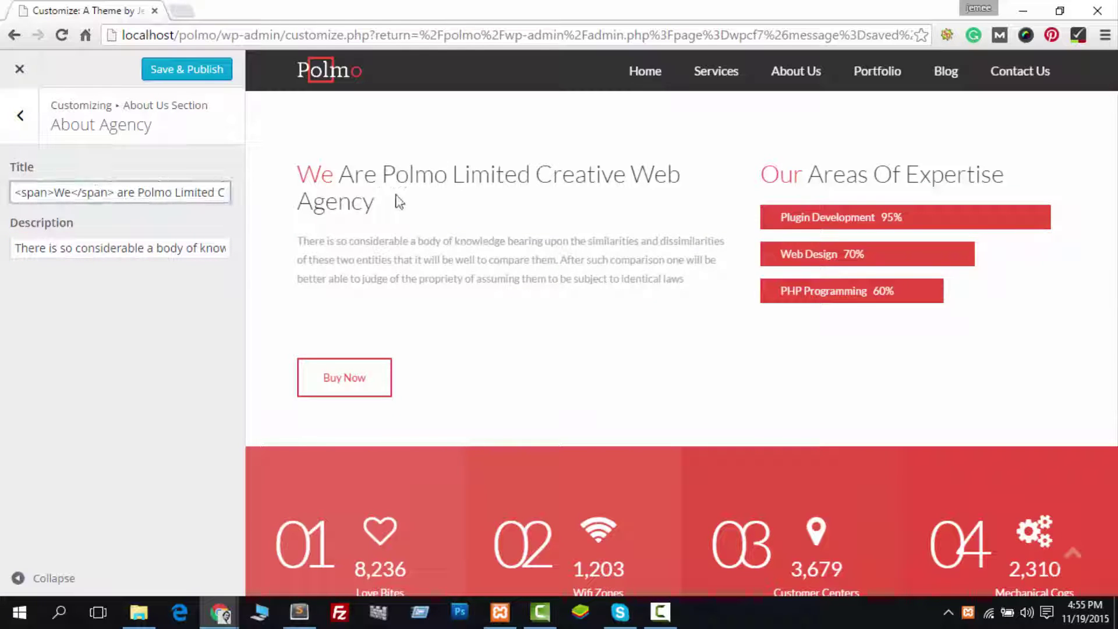
drag(399, 202, 298, 172)
click(149, 161)
click(21, 116)
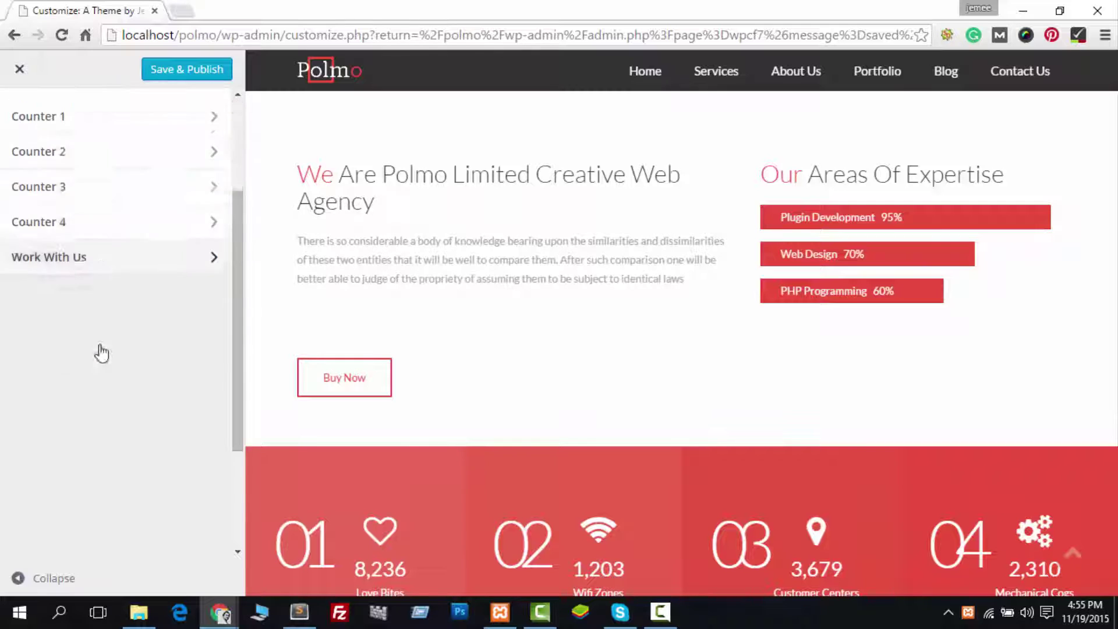
scroll(102, 352, up, 3)
click(19, 113)
Step: Open the Subscribe Section settings, locate the matching area in the site preview, and remove its parallax image
scroll(72, 409, down, 4)
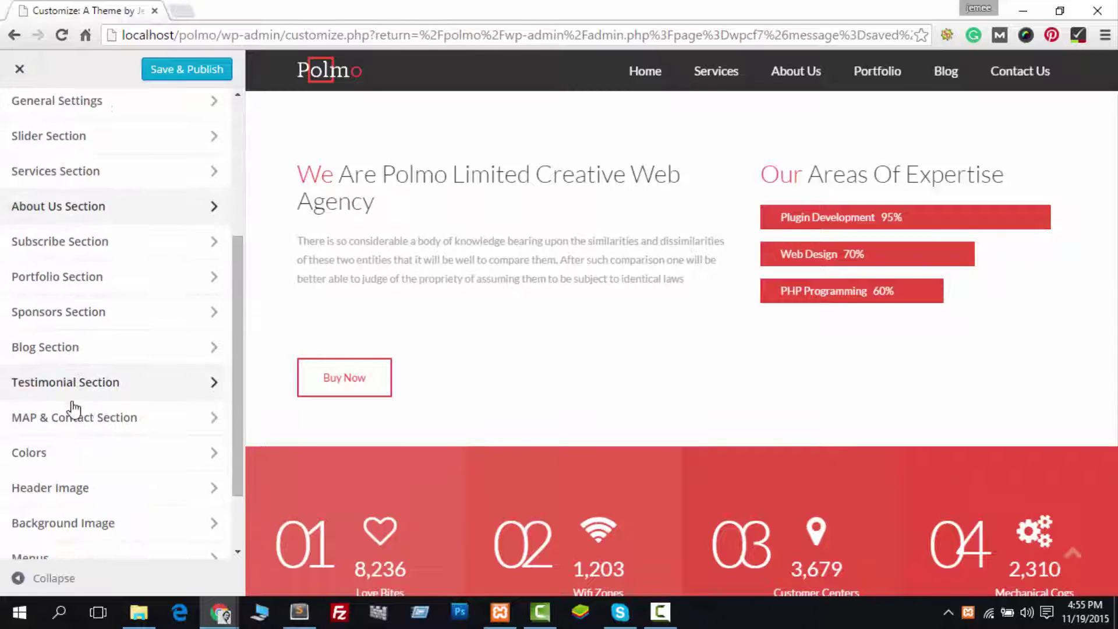
scroll(73, 409, down, 2)
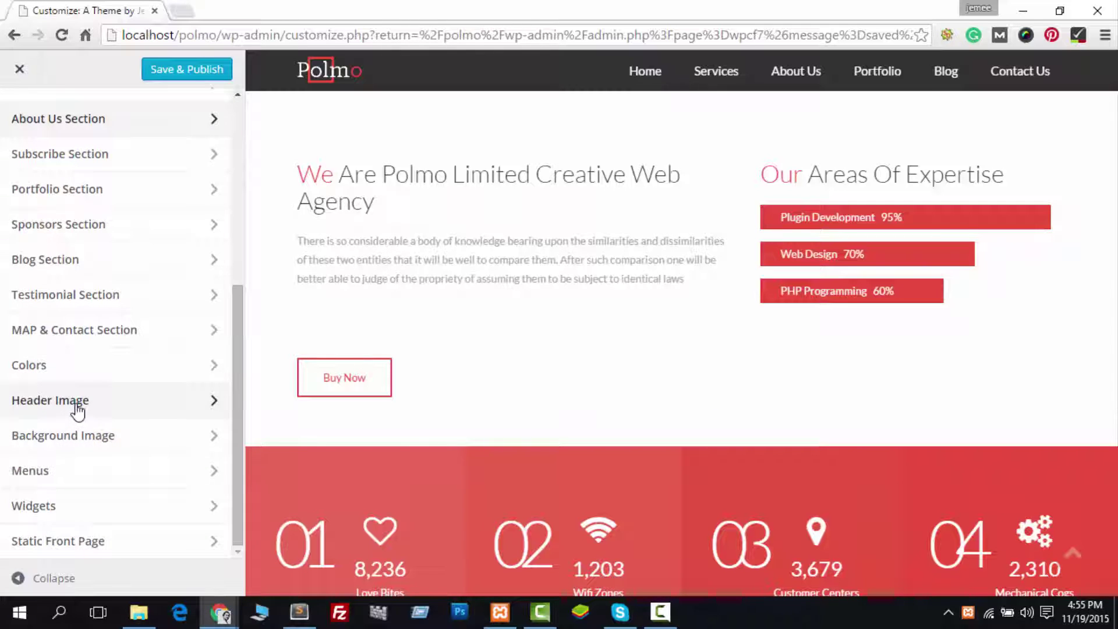
click(166, 156)
scroll(567, 423, down, 5)
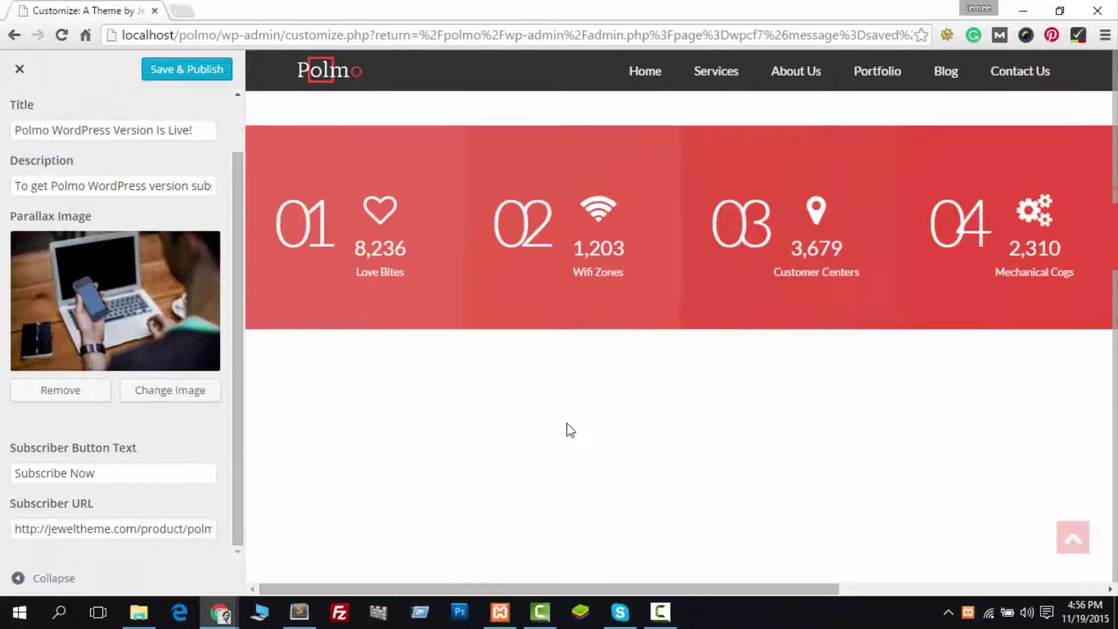
scroll(567, 424, down, 10)
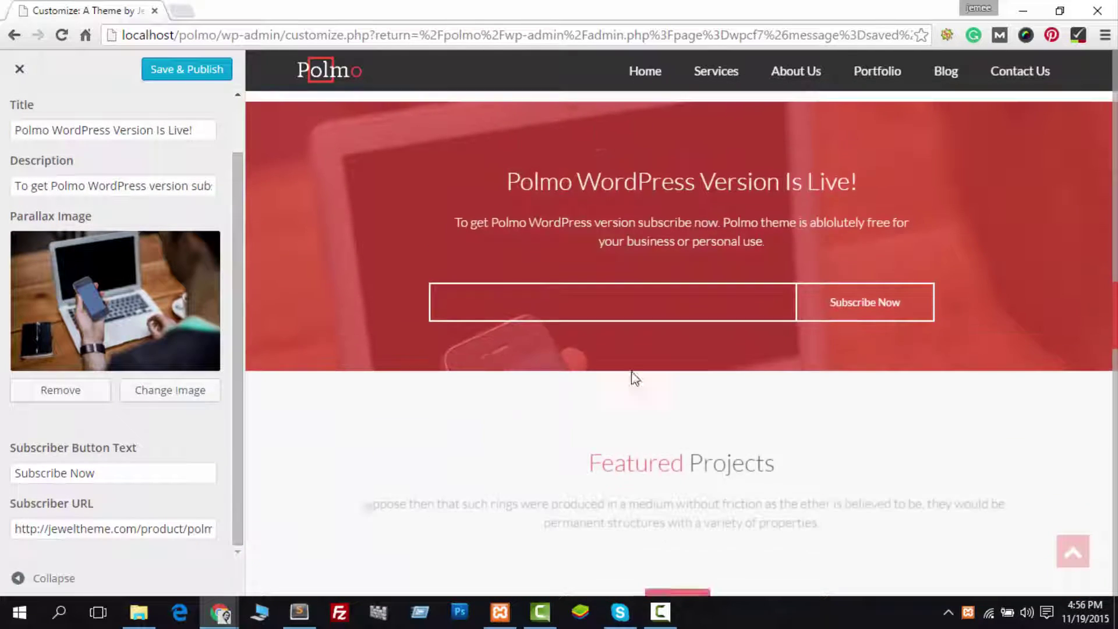
scroll(634, 377, up, 1)
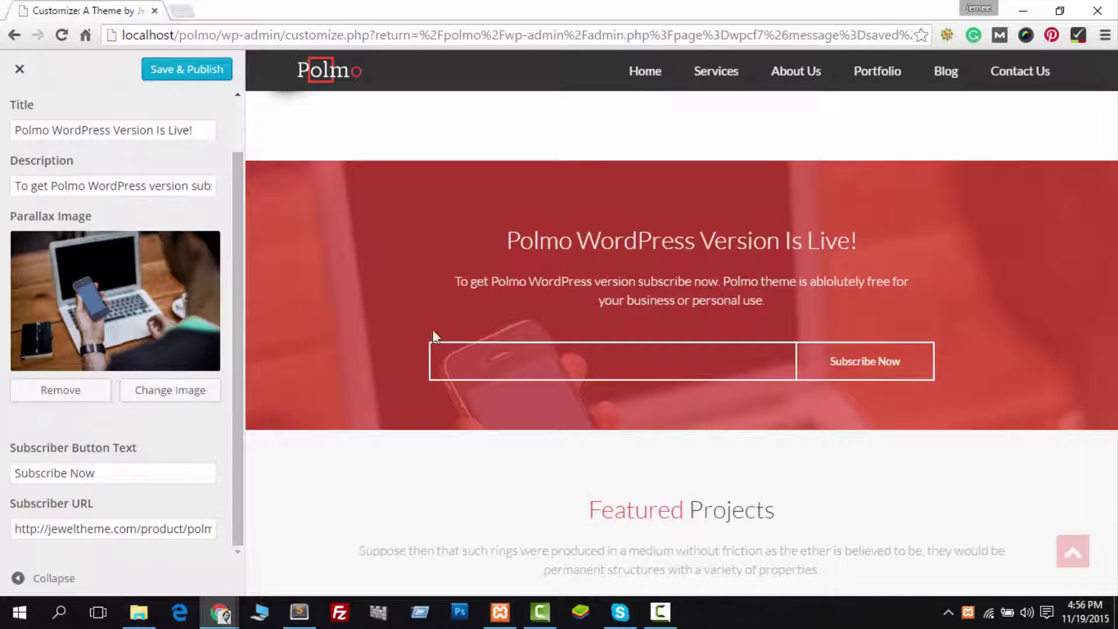
click(82, 390)
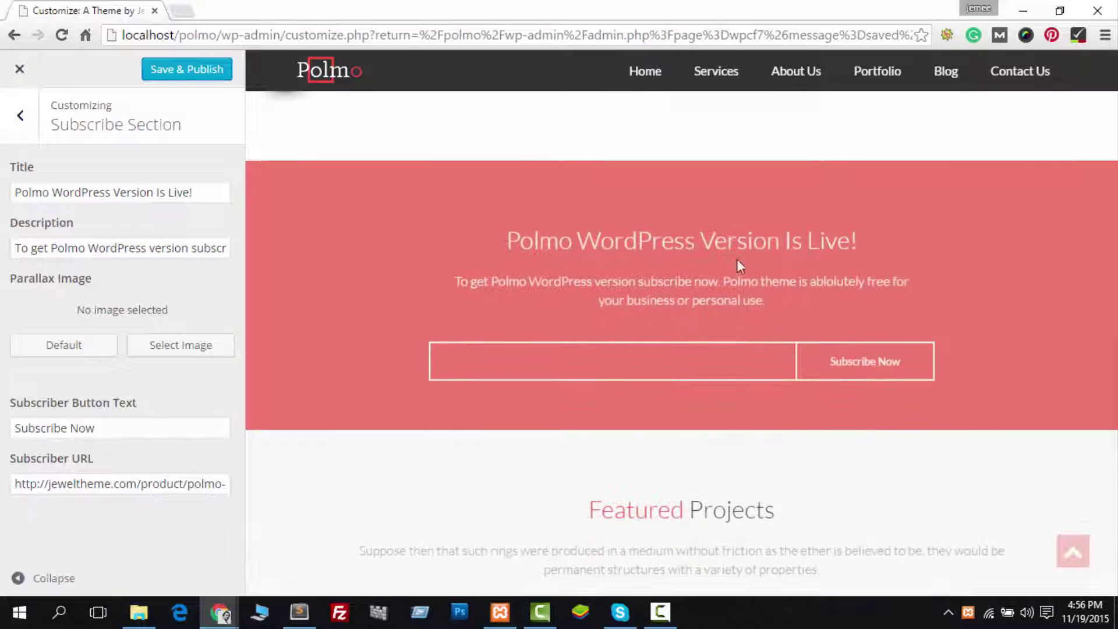
Step: Upload hydration-of-the-sportsman.jpg from the Downloads folder and choose it as the Subscribe Section's parallax image
click(162, 345)
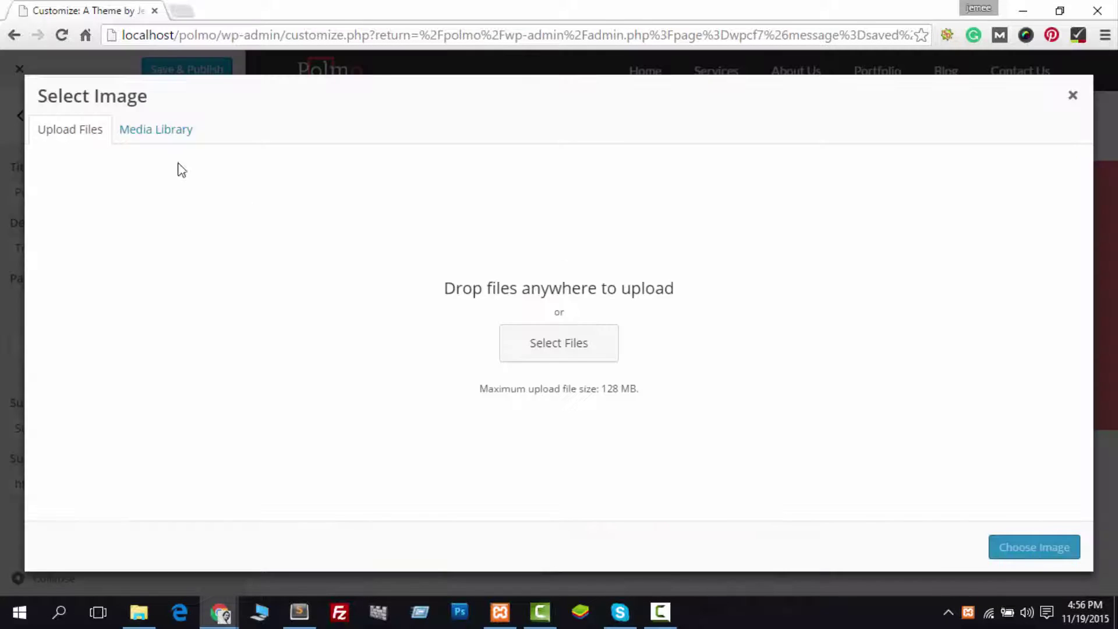
click(153, 131)
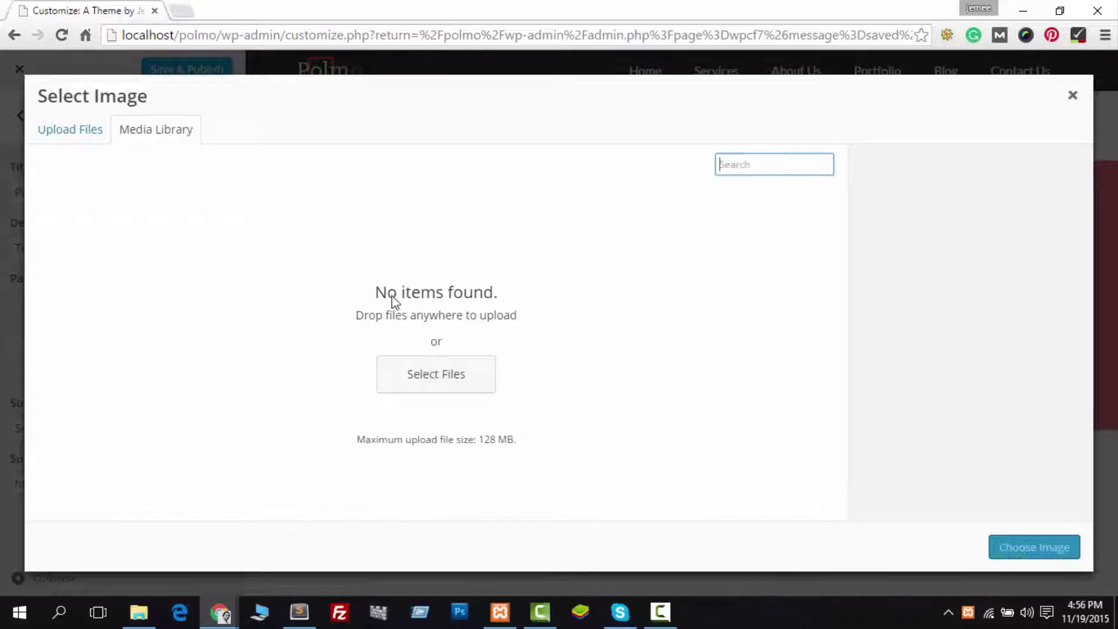
click(396, 378)
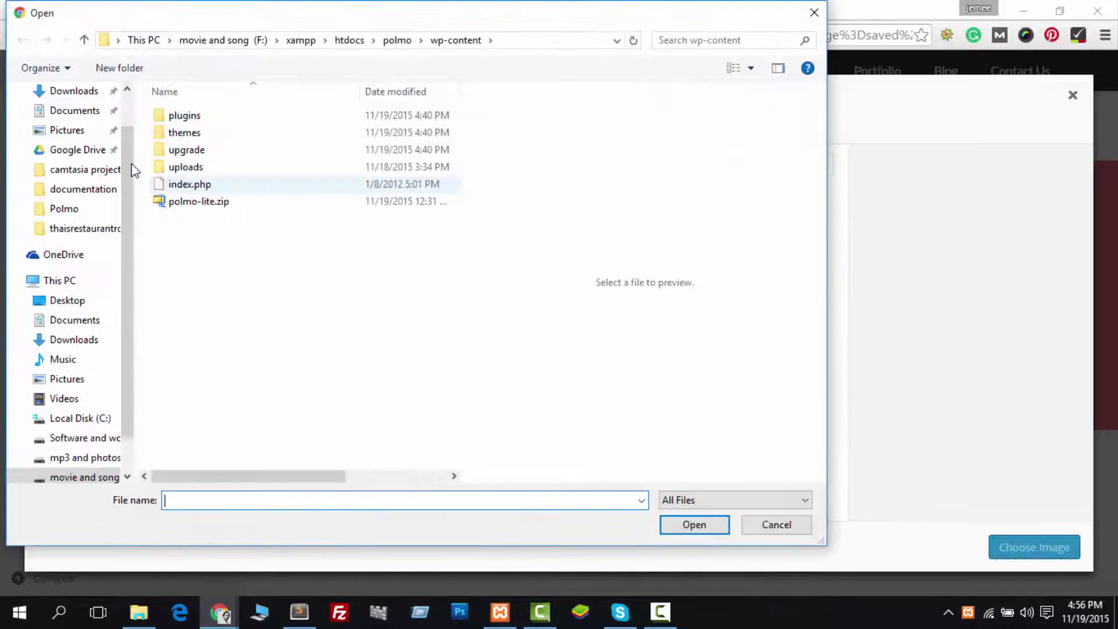
scroll(373, 326, down, 5)
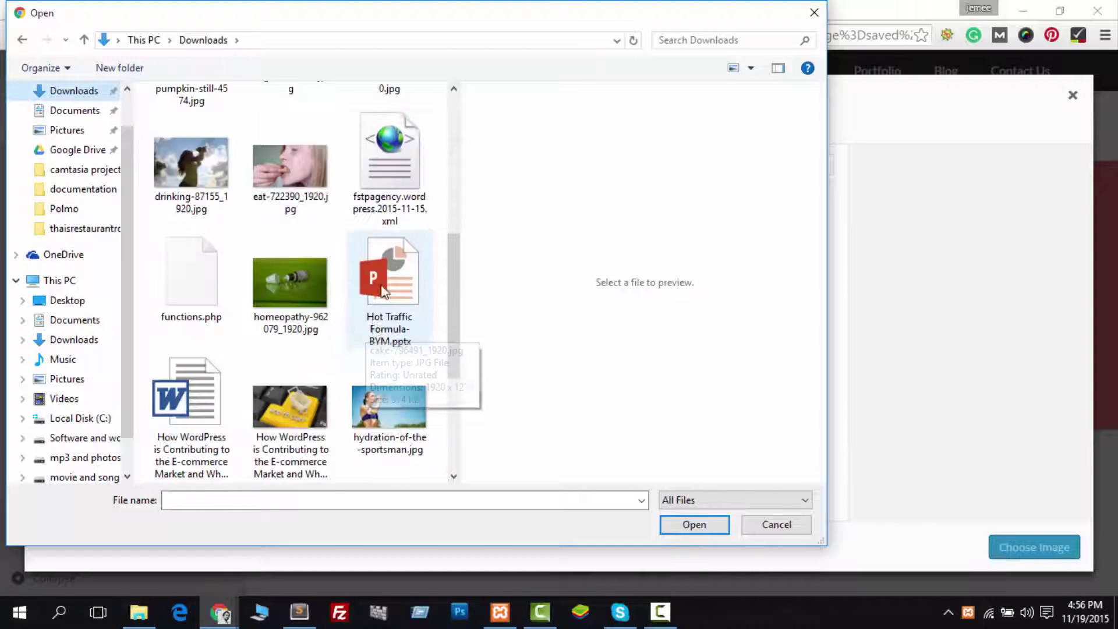
click(192, 146)
scroll(353, 261, down, 3)
double_click(389, 155)
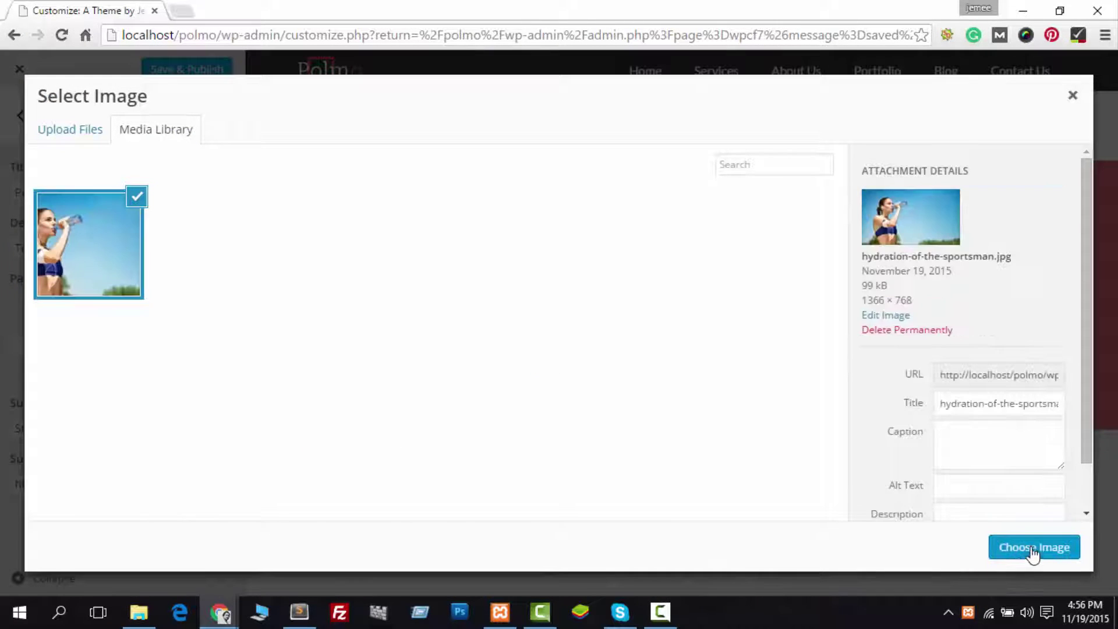
click(1032, 549)
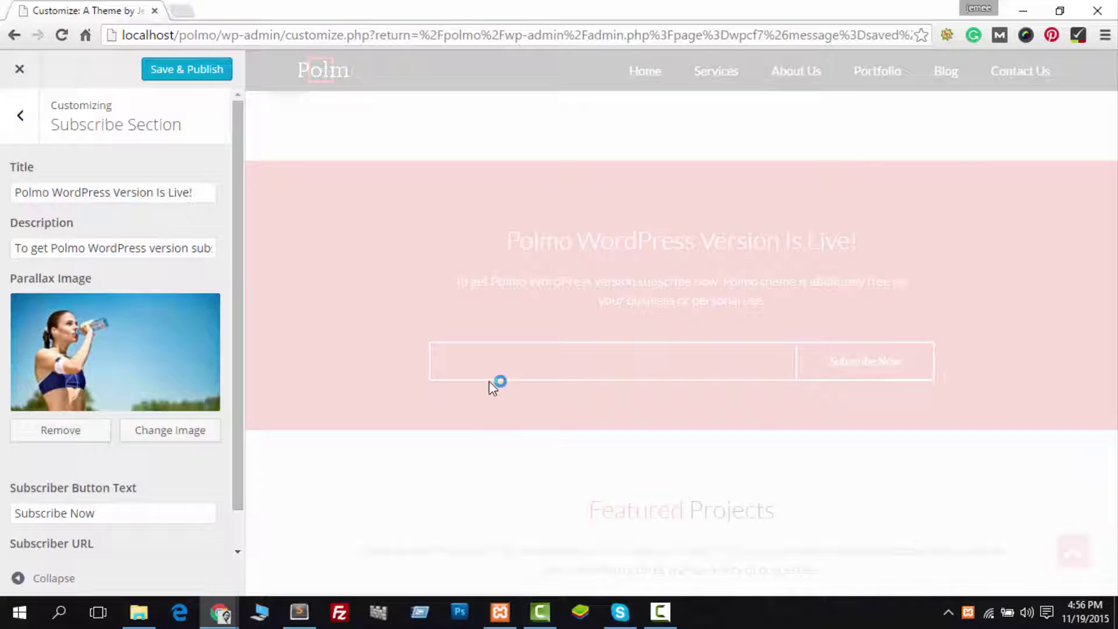
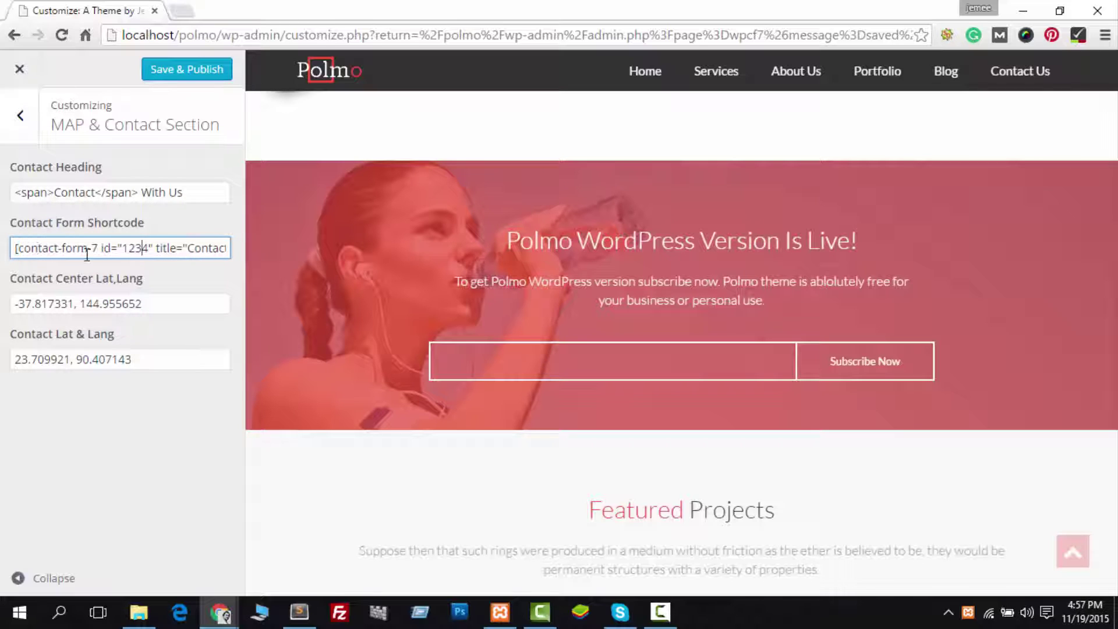
Step: Compare the coordinate fields of the MAP & Contact Section with the map in the site preview, and return to the main customizer list
click(150, 300)
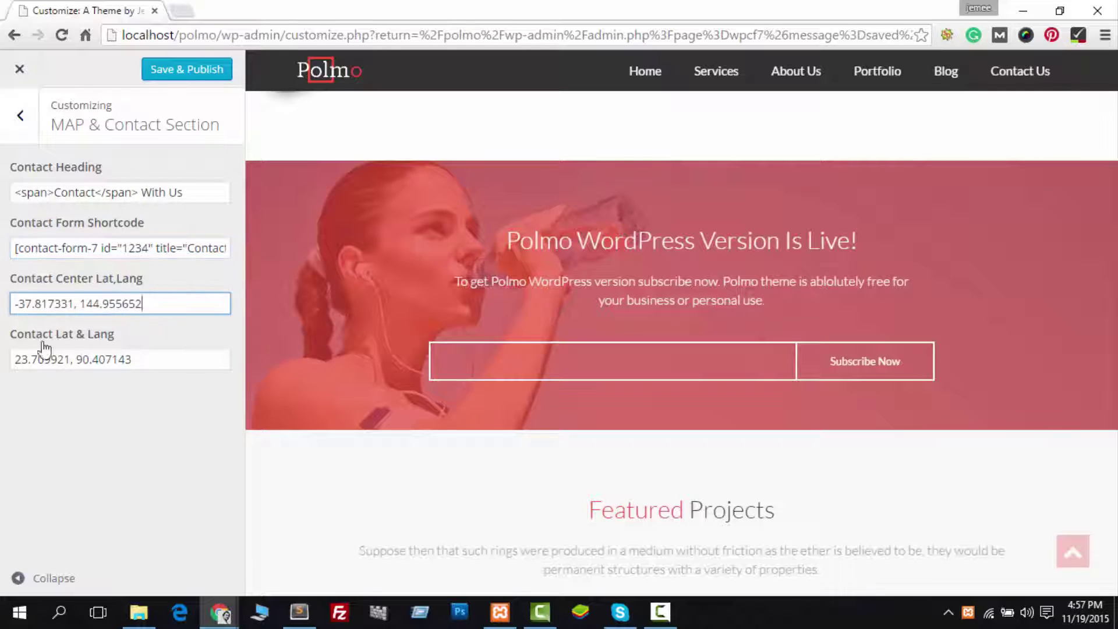
click(147, 360)
scroll(809, 401, down, 20)
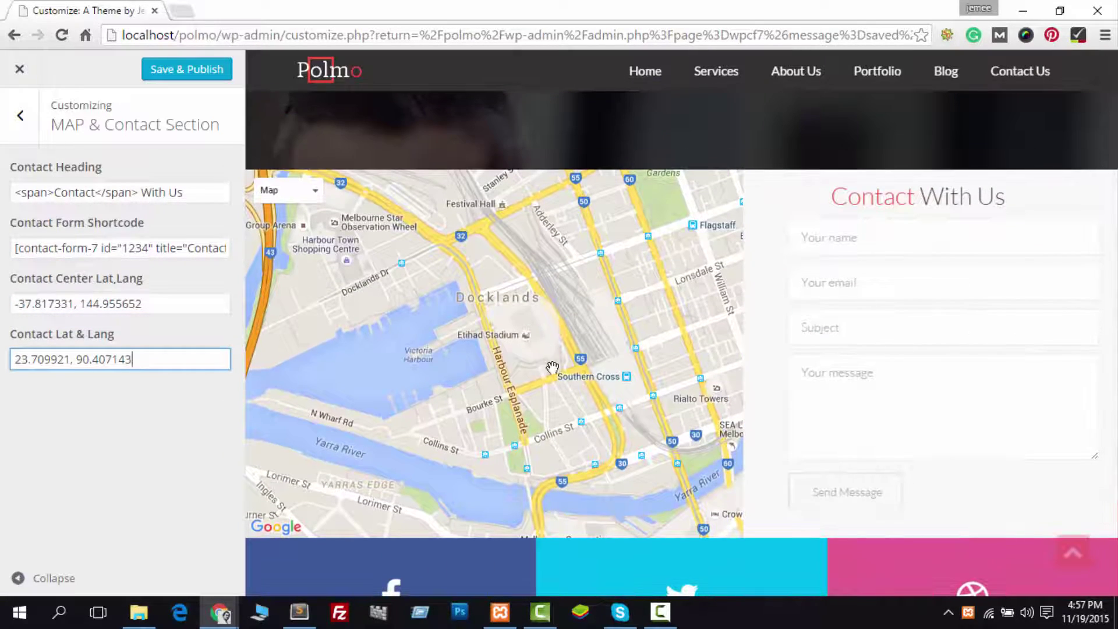
click(20, 115)
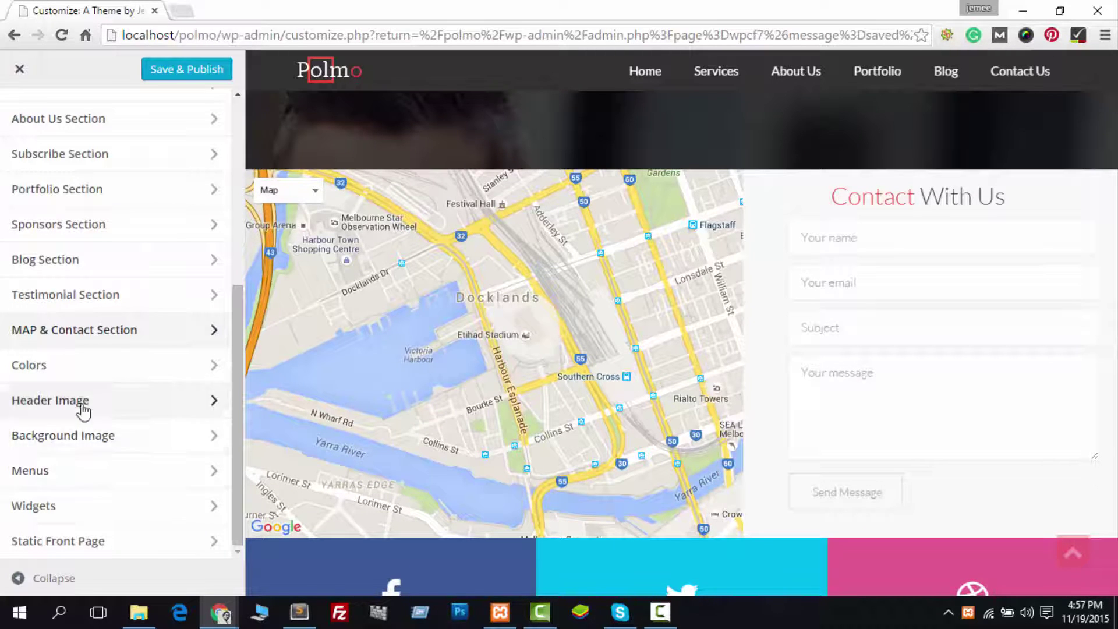
Step: Try out several background colors in the Colors settings, ending with yellow #eeee22, and check them in the site preview
click(84, 365)
scroll(679, 250, up, 15)
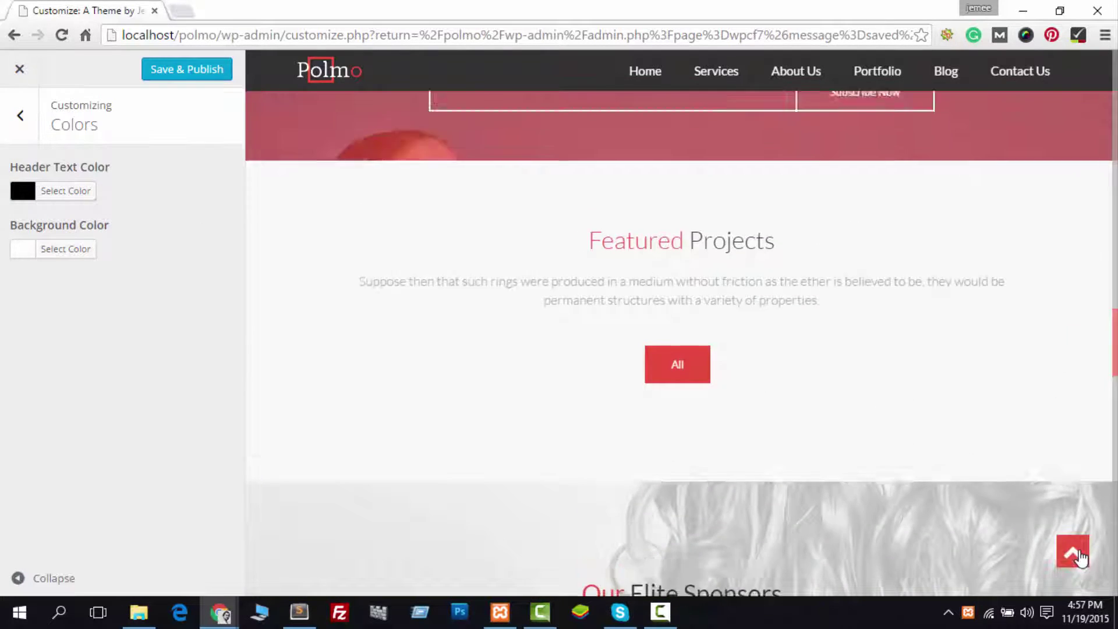
click(1079, 556)
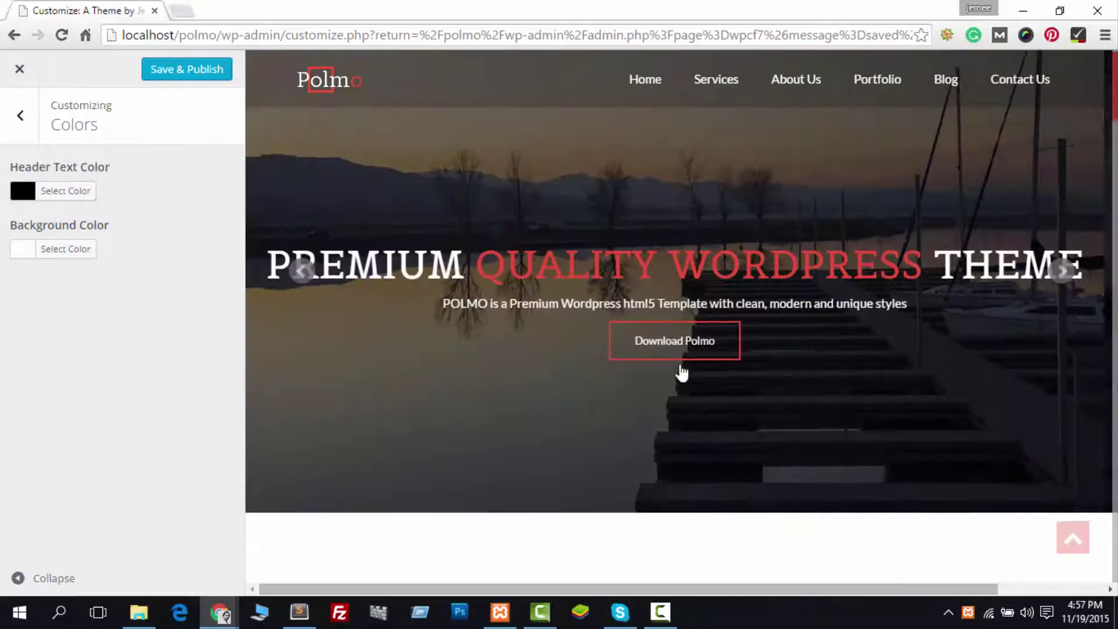
scroll(676, 370, down, 5)
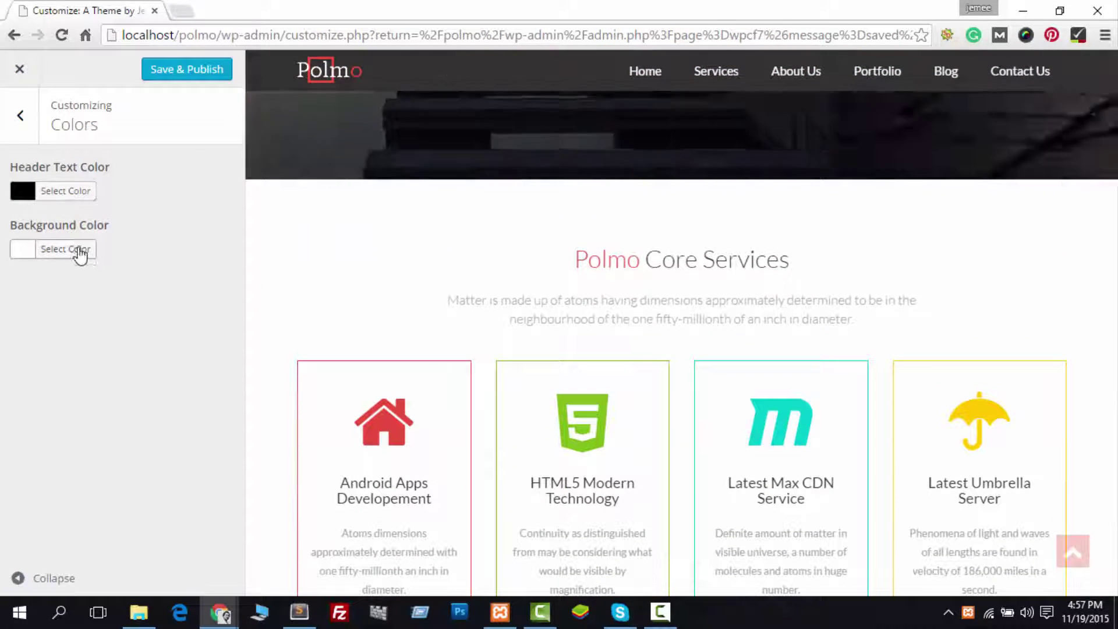
click(80, 250)
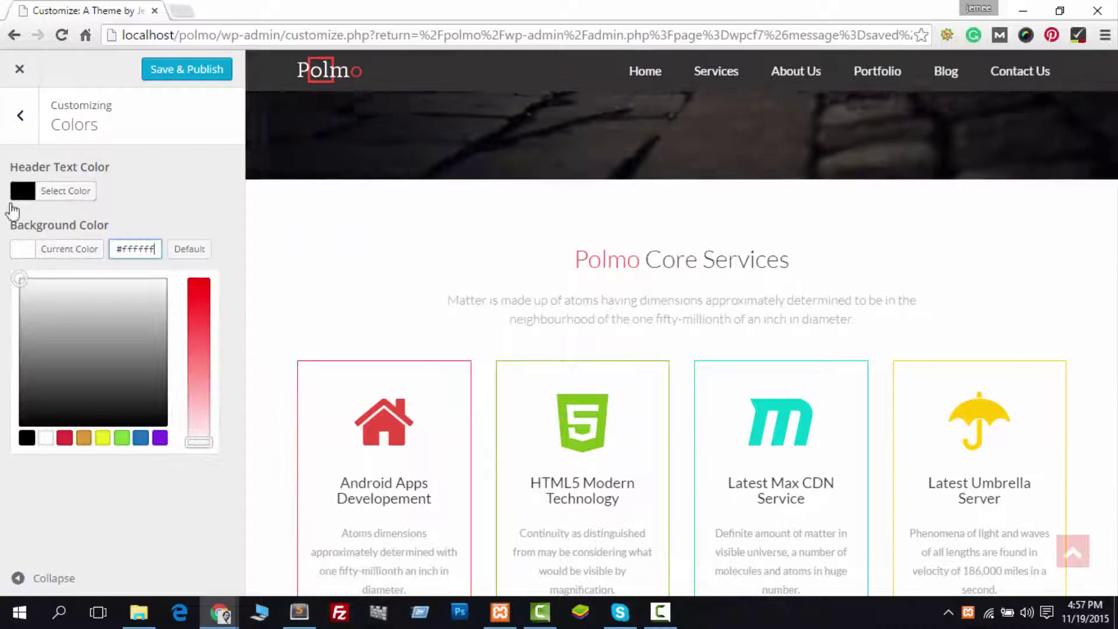
click(160, 437)
drag(103, 317, 3, 283)
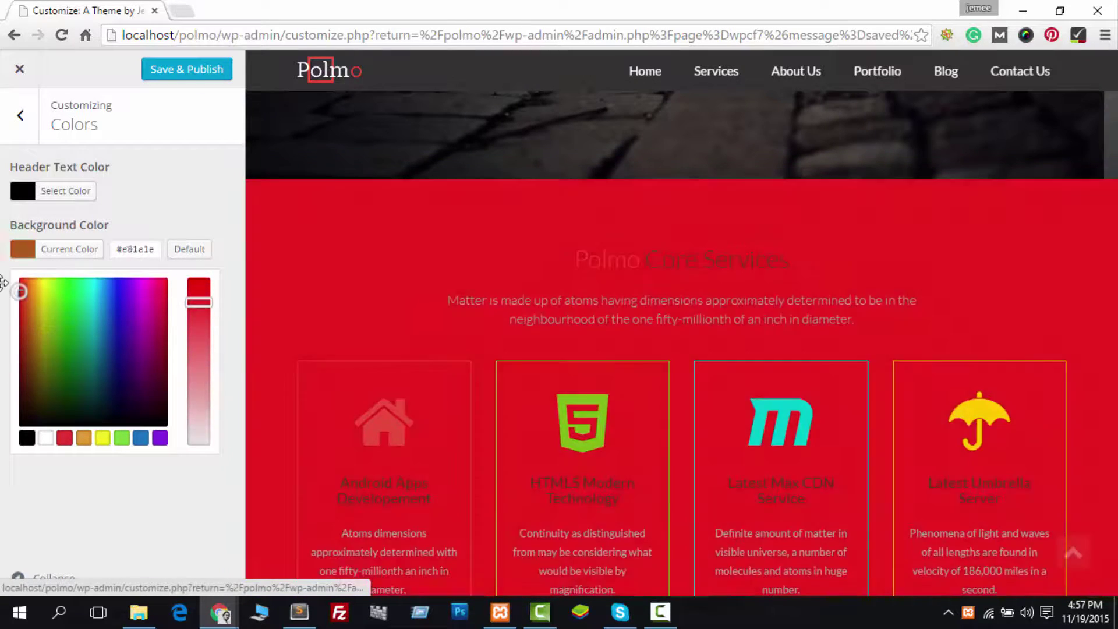
scroll(491, 304, down, 10)
drag(52, 319, 25, 292)
click(99, 437)
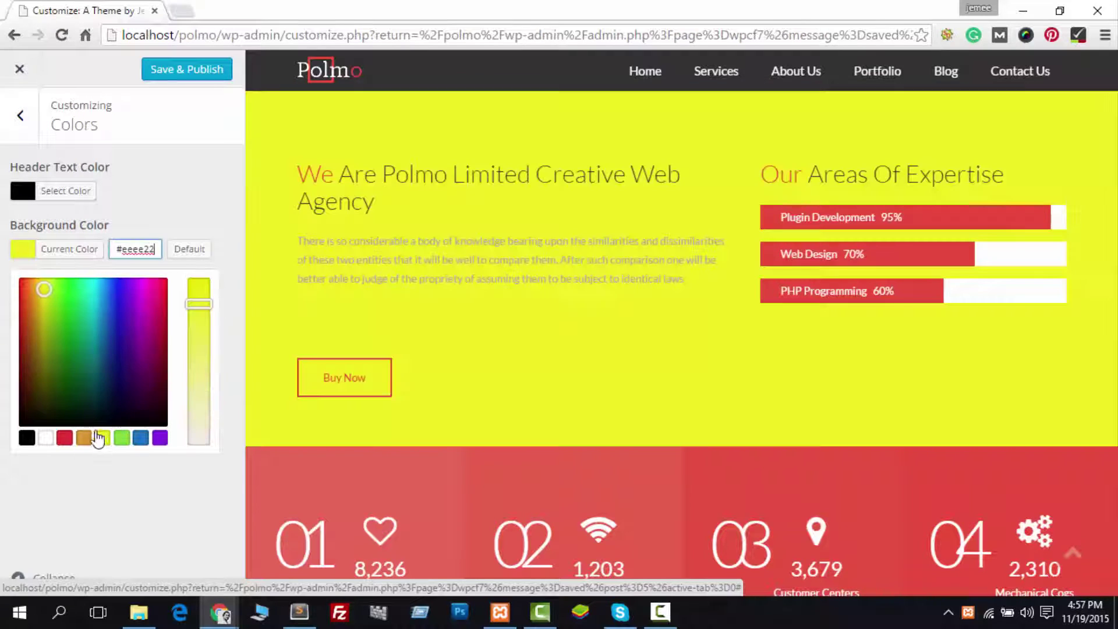
scroll(606, 317, up, 4)
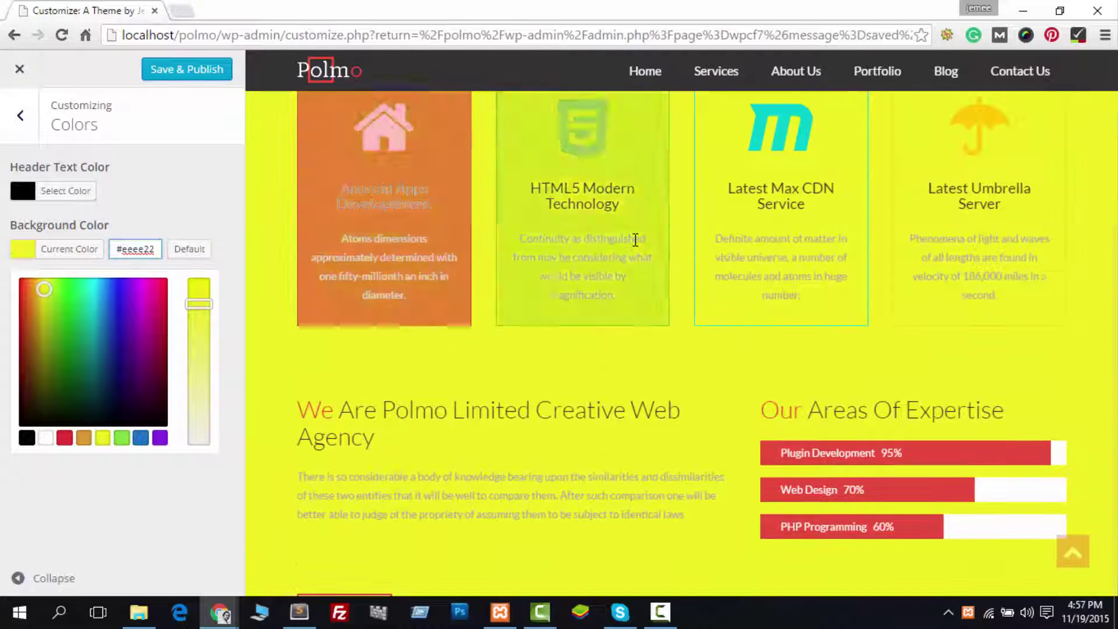
scroll(592, 467, up, 1)
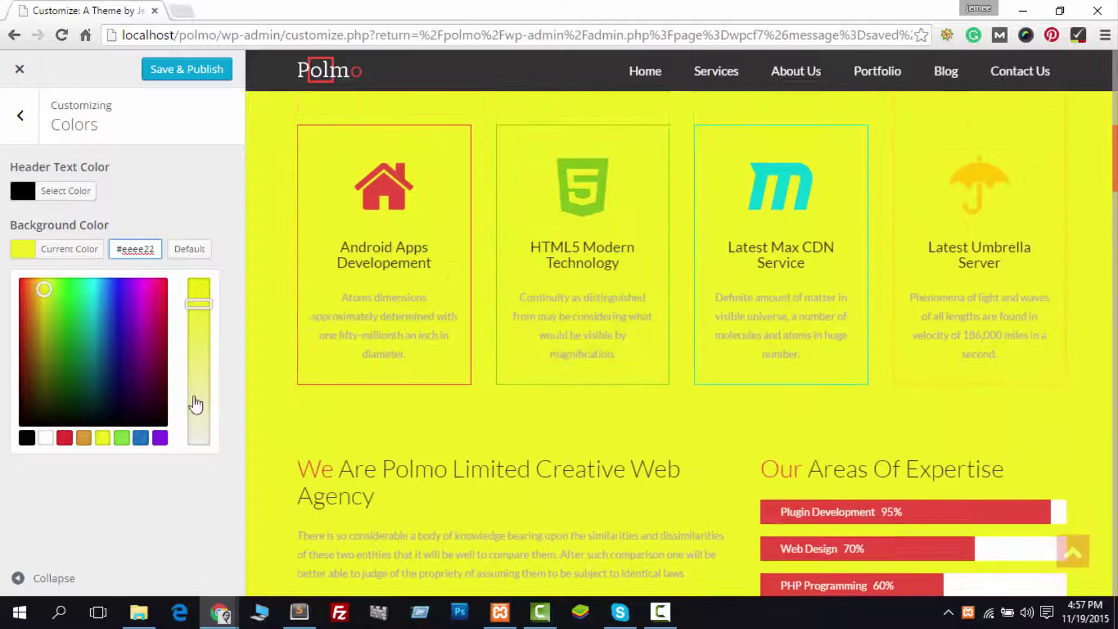
Step: Reopen the Colors settings and set the background color to white #ffffff
click(24, 123)
click(88, 366)
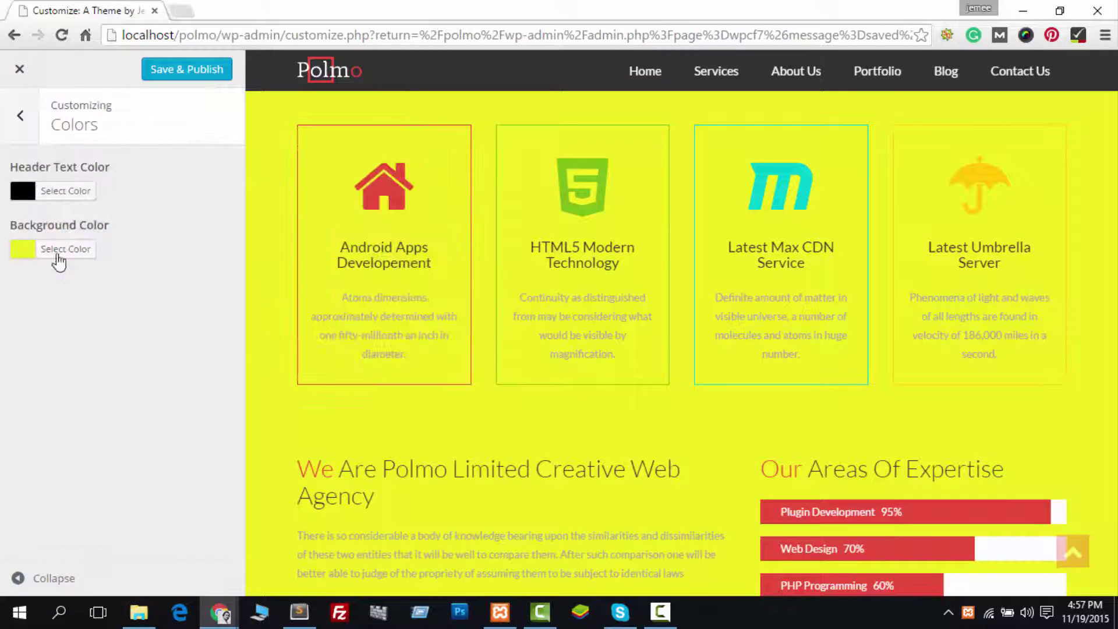
click(59, 252)
click(48, 440)
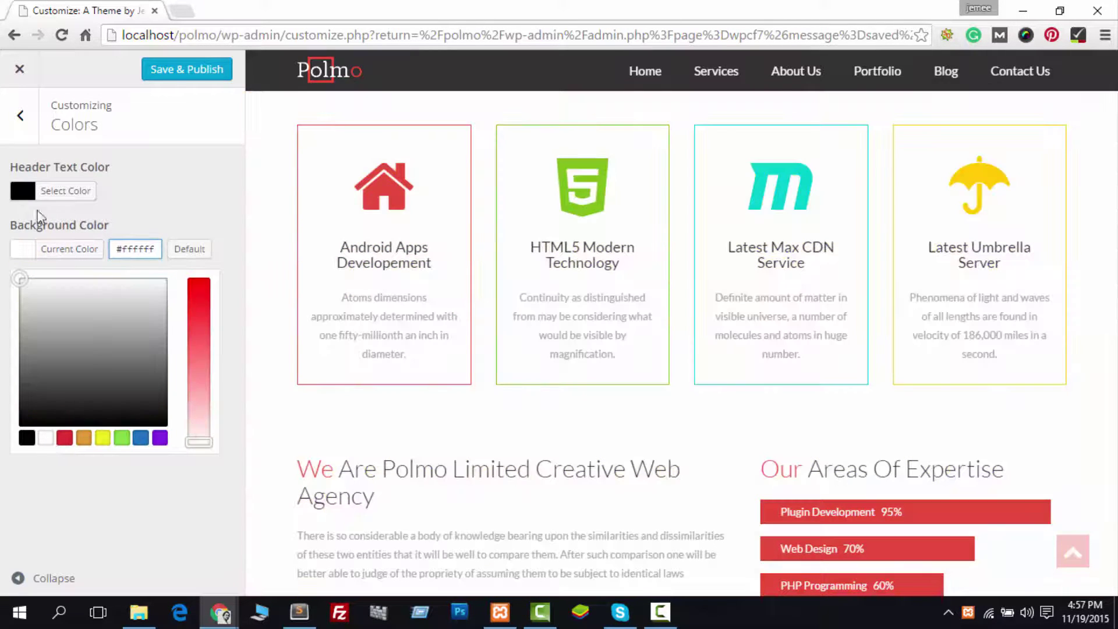
Step: Set the header text color to purple #842491, check the site preview, and return to the main customizer list
click(78, 198)
scroll(558, 236, up, 8)
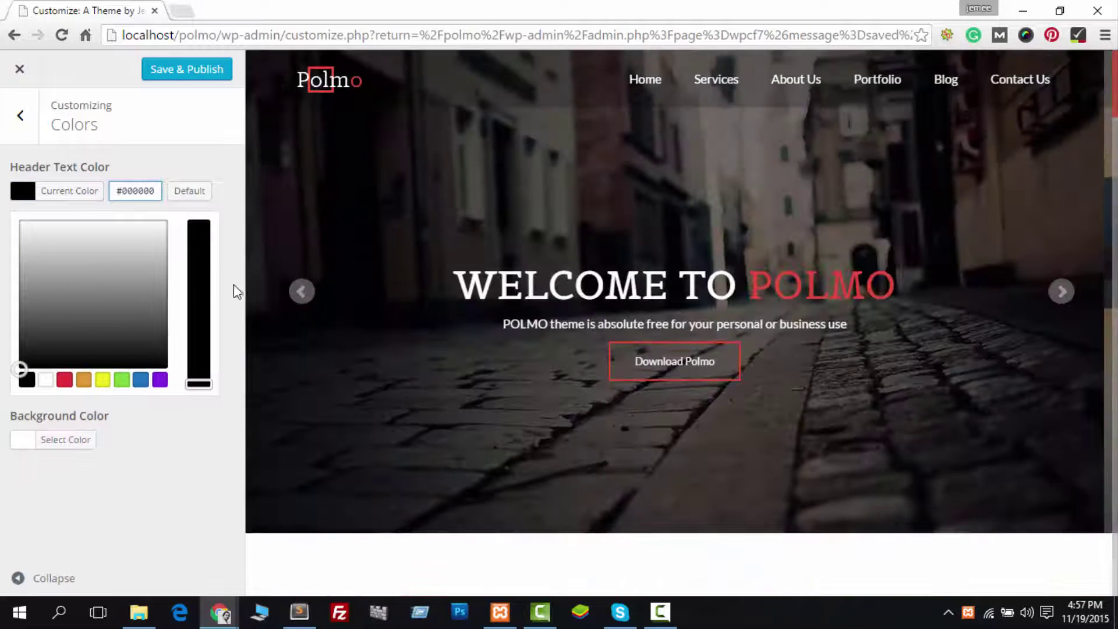
click(129, 380)
drag(70, 274, 129, 329)
mouse_move(129, 276)
mouse_down()
mouse_move(140, 257)
mouse_move(139, 284)
mouse_up()
scroll(339, 397, down, 3)
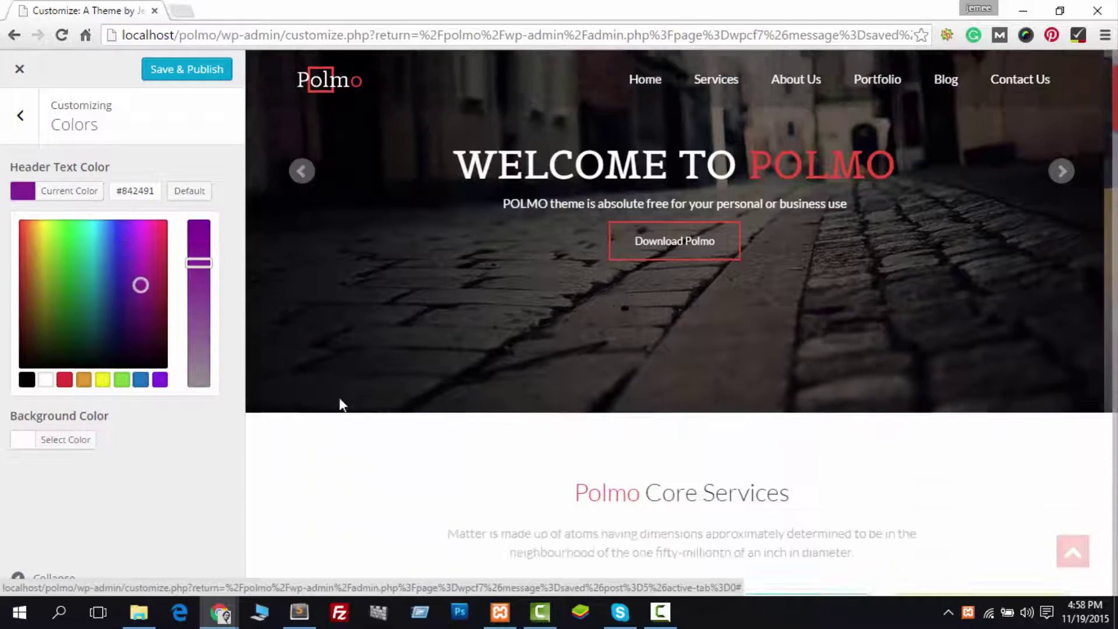
click(21, 119)
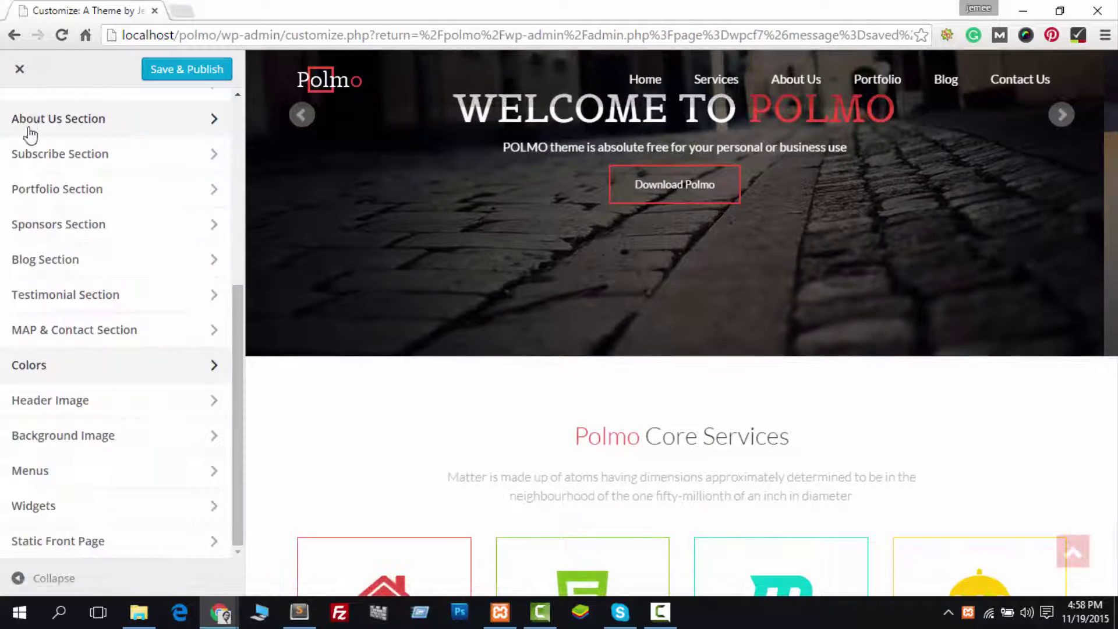
Step: Look at the Primary Menu choices under the menu locations and return to the main customizer list
click(99, 471)
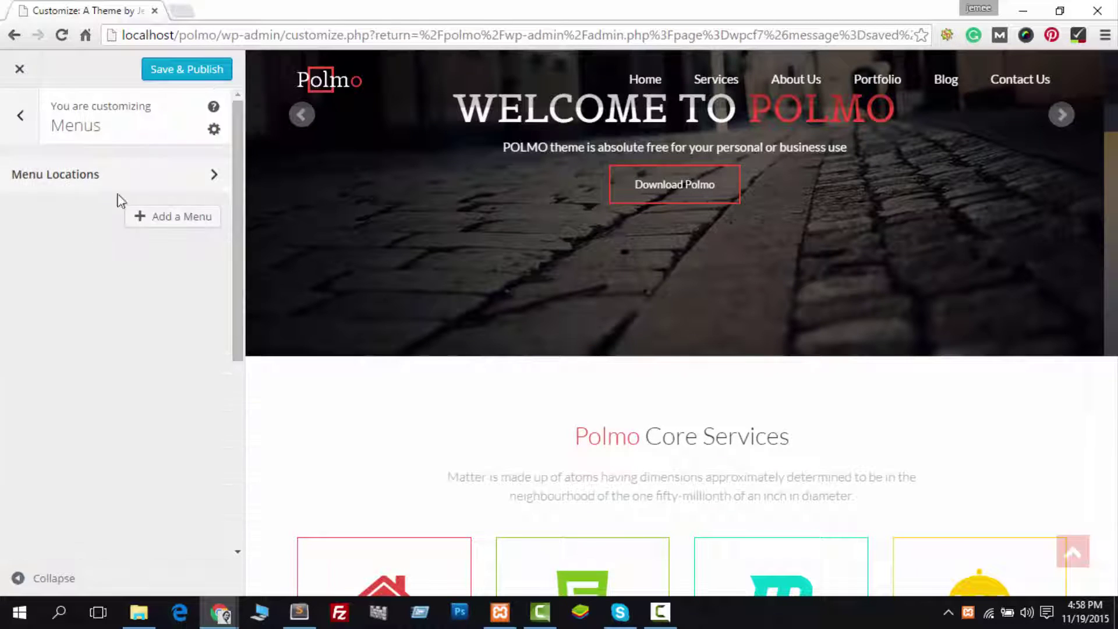
click(125, 180)
click(79, 287)
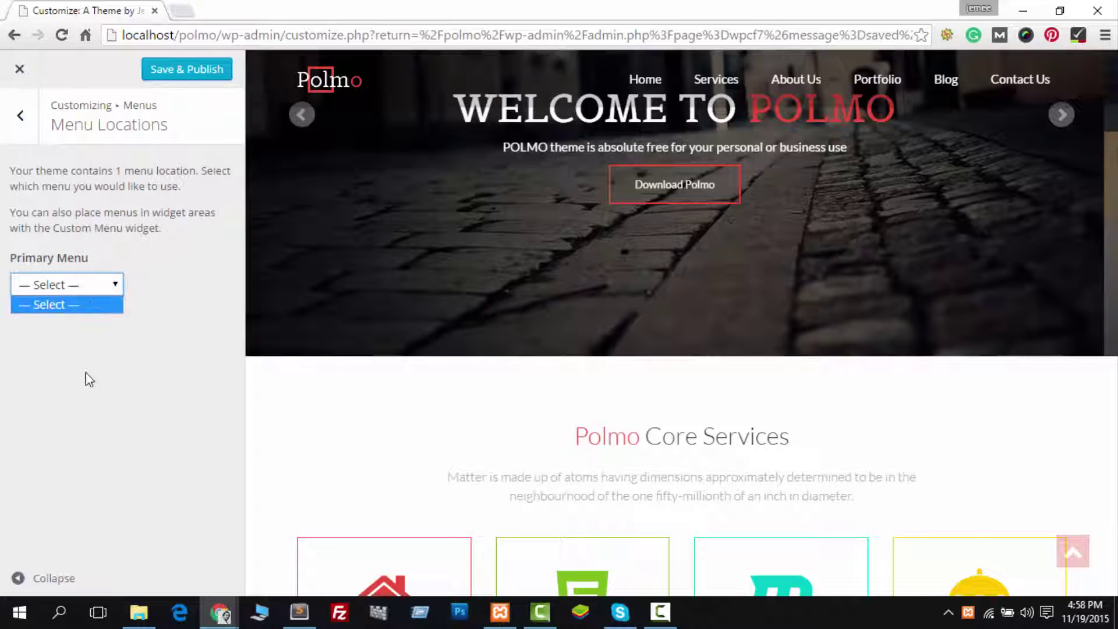
click(106, 288)
click(23, 118)
click(26, 124)
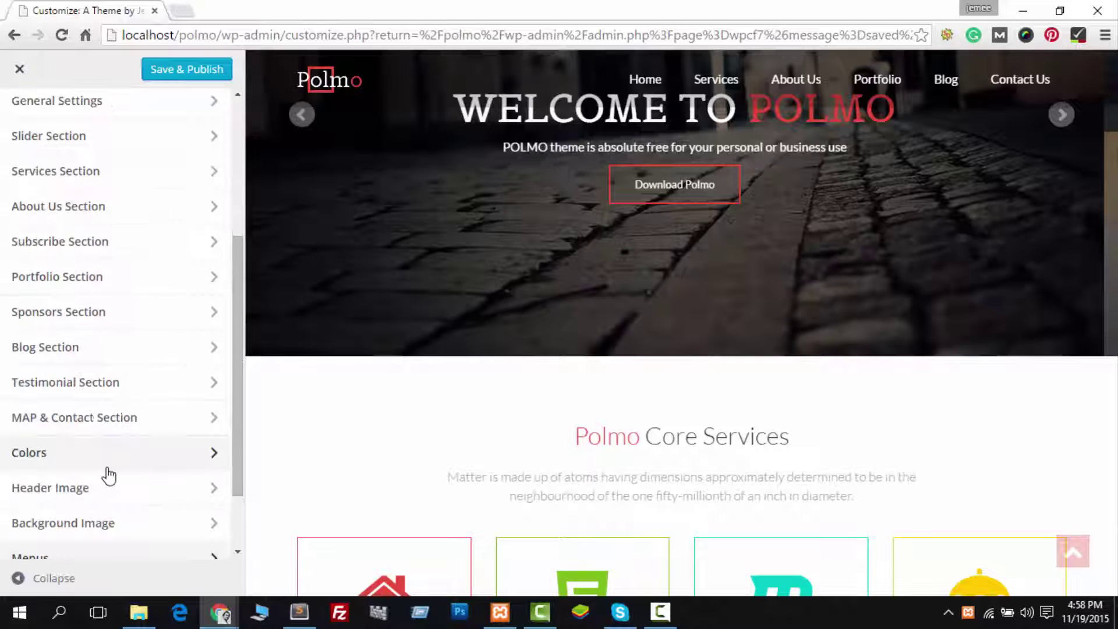
Step: Upload vector graphic.png from the Downloads folder, choose it as the site's background image, and check the preview
scroll(110, 495, down, 2)
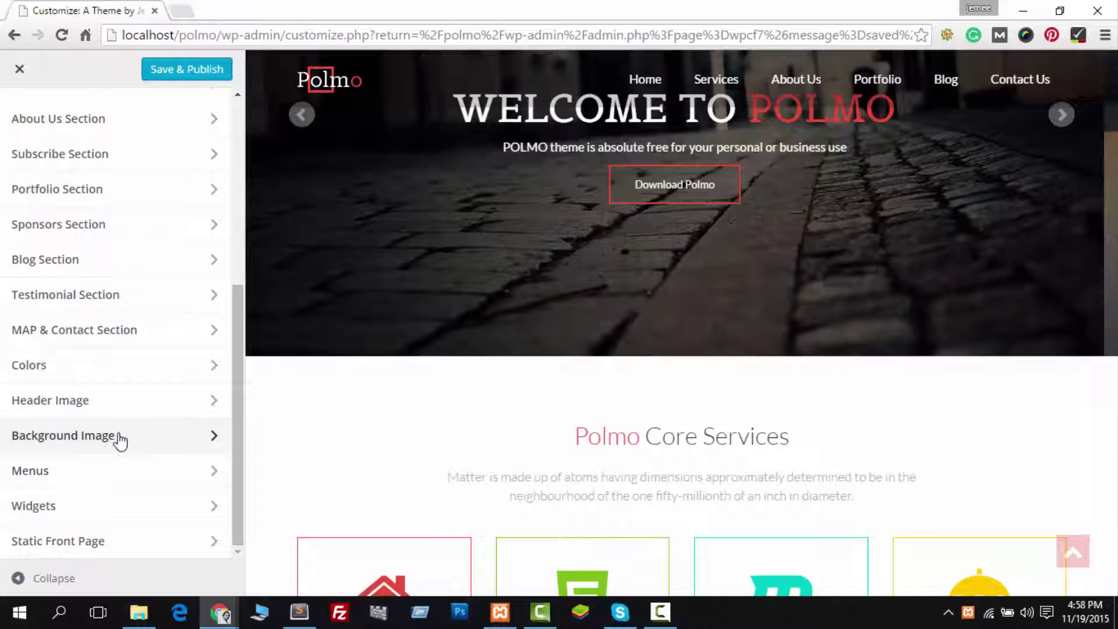
click(111, 438)
click(181, 239)
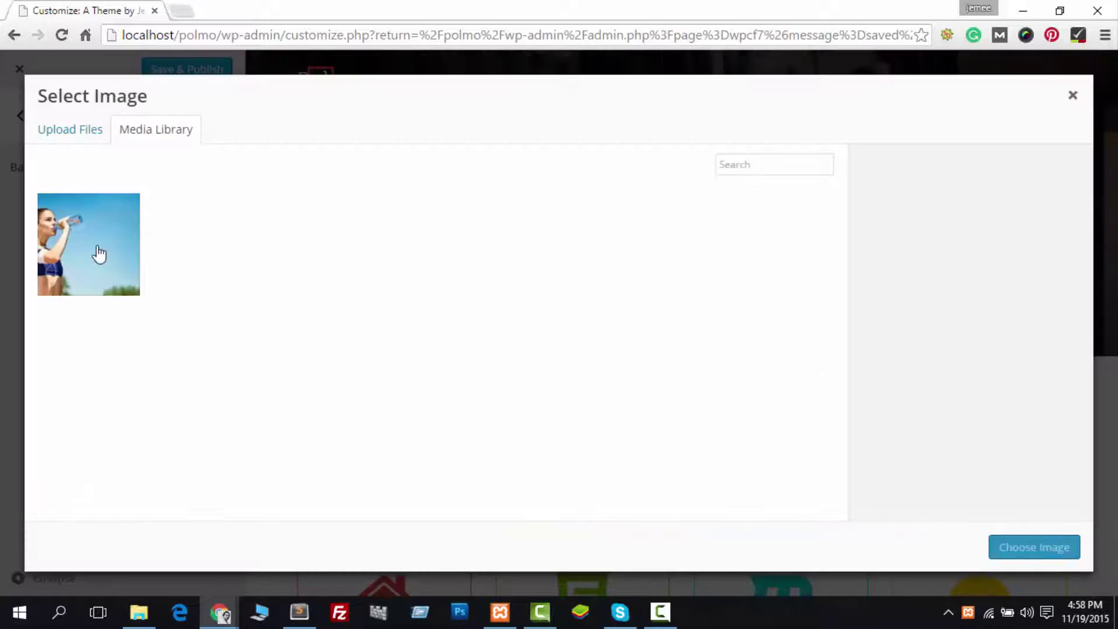
click(100, 140)
click(554, 344)
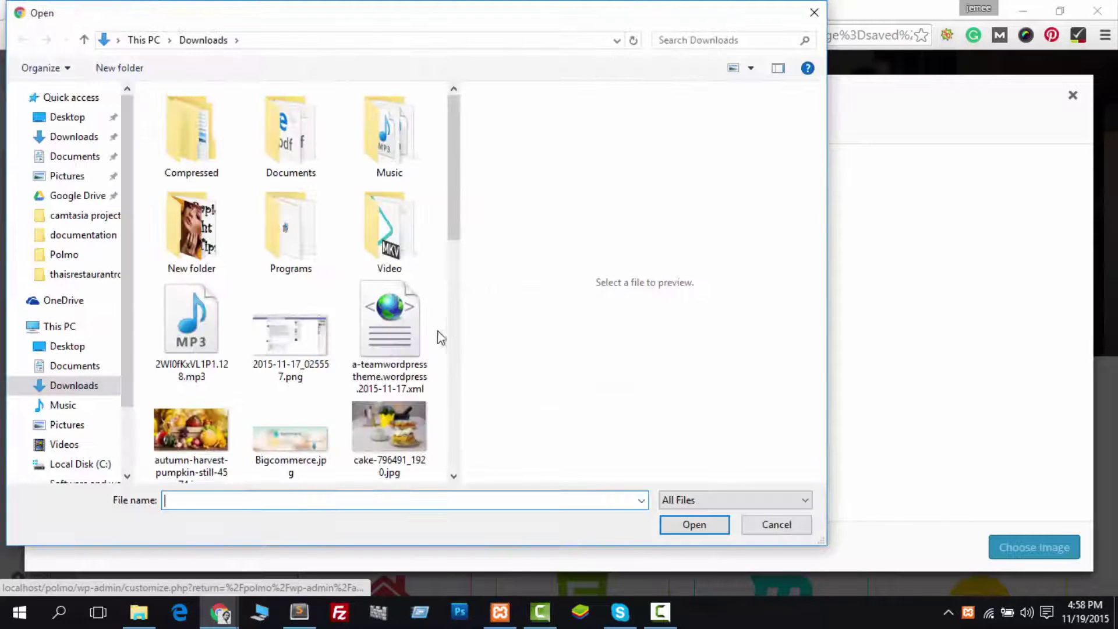
scroll(420, 400, down, 5)
scroll(419, 399, down, 4)
scroll(379, 408, down, 2)
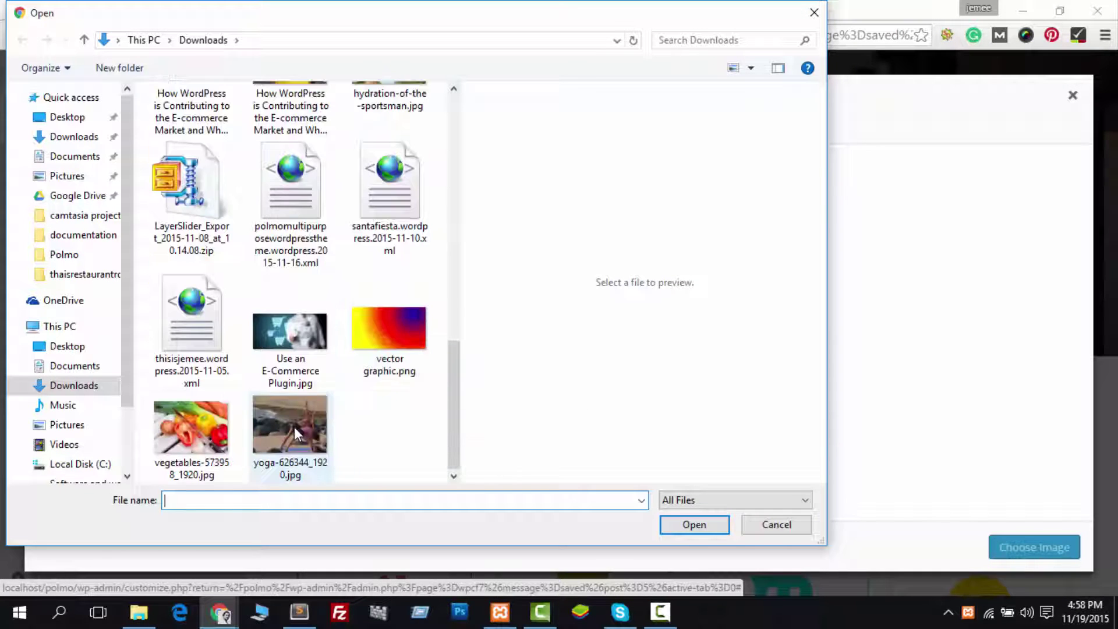
double_click(403, 341)
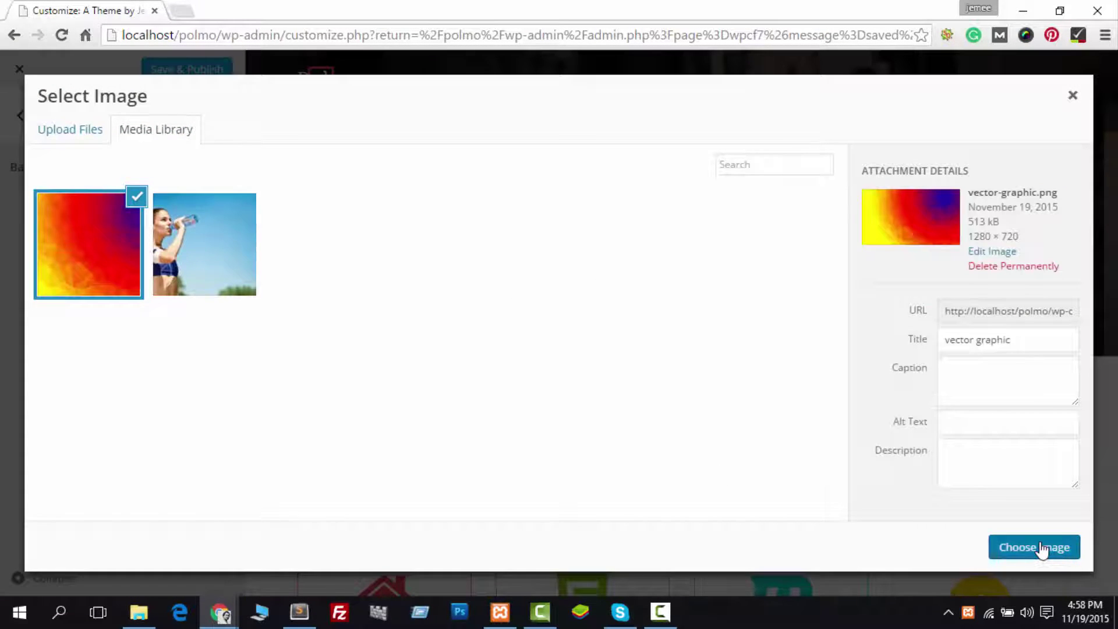
click(1043, 548)
scroll(404, 402, down, 5)
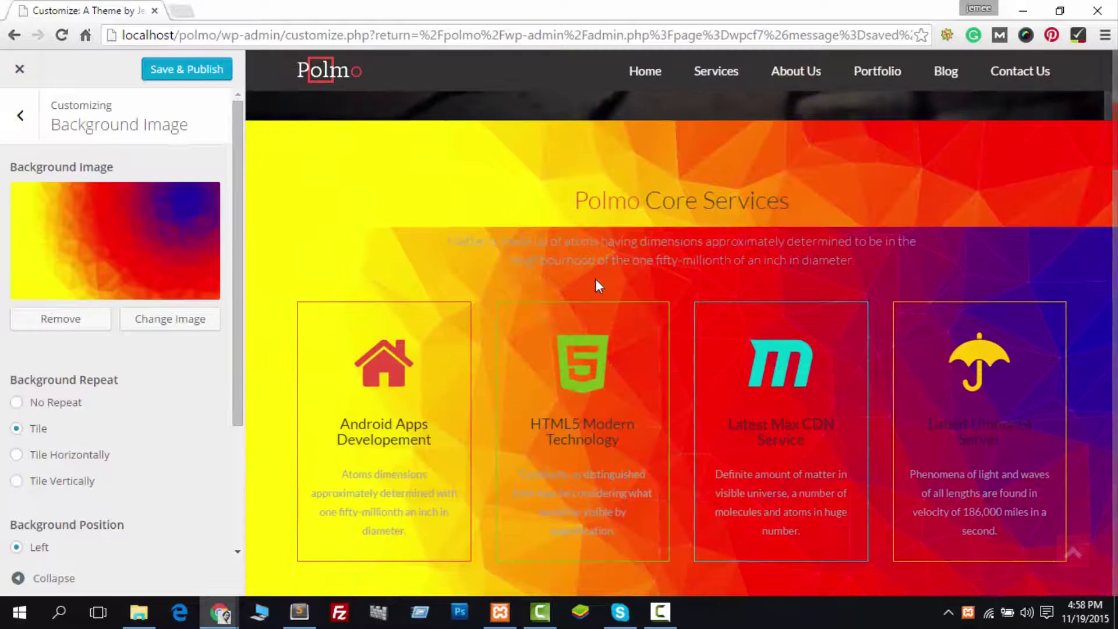
Step: Try No Repeat and the other Background Repeat options for the background image, and set it back to Tile
scroll(68, 408, down, 2)
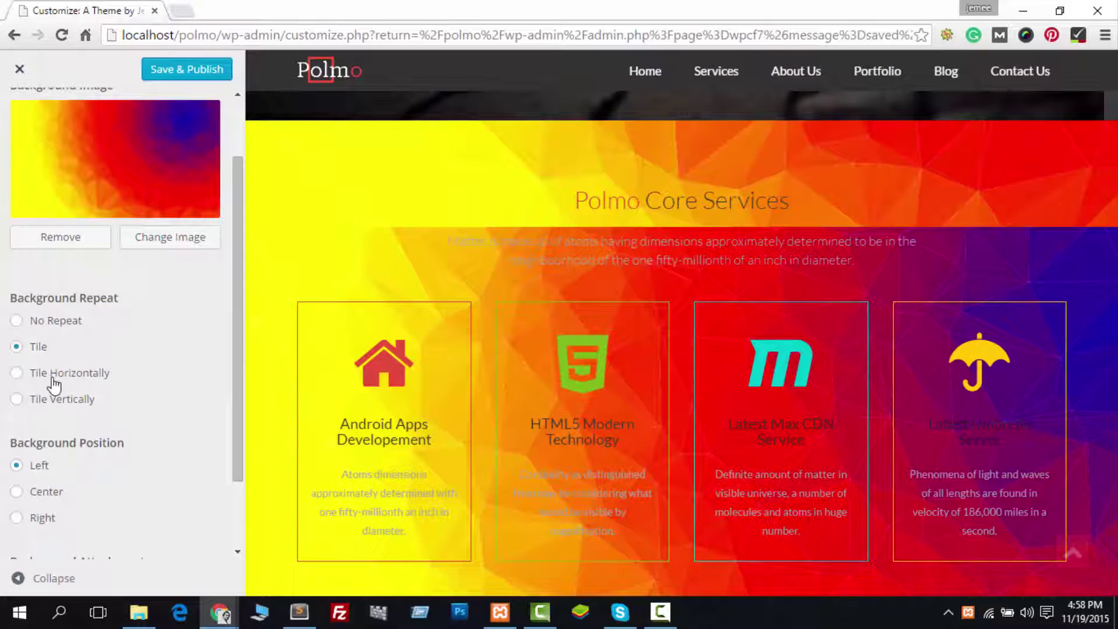
click(56, 321)
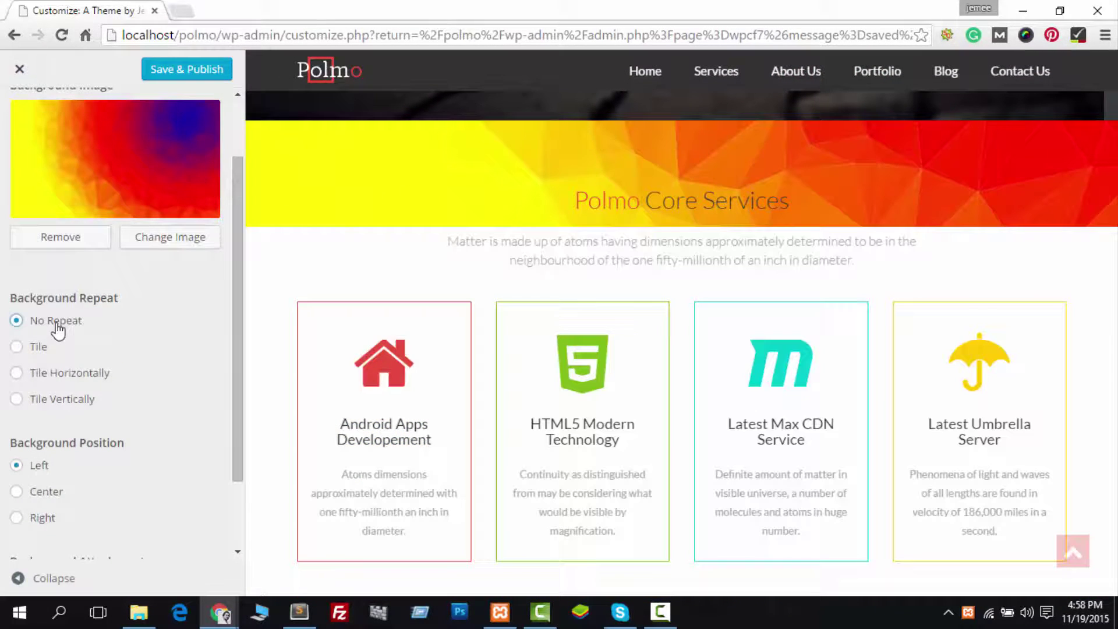
click(32, 349)
click(49, 376)
click(41, 402)
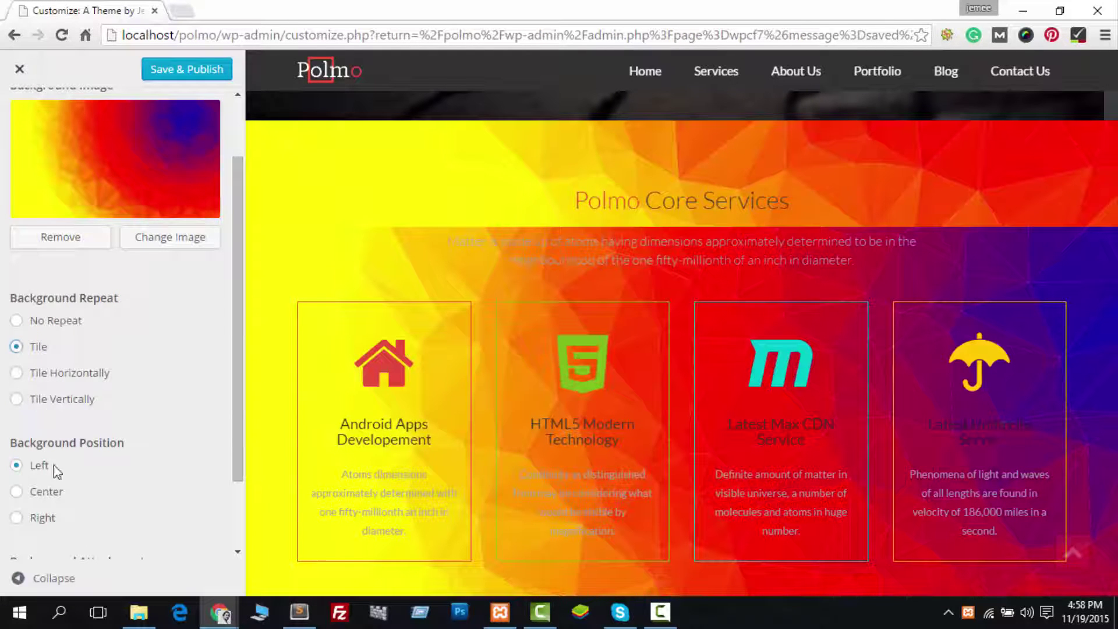
Step: Set the Background Position of the background image to Center and check the site preview
click(47, 494)
scroll(644, 373, up, 3)
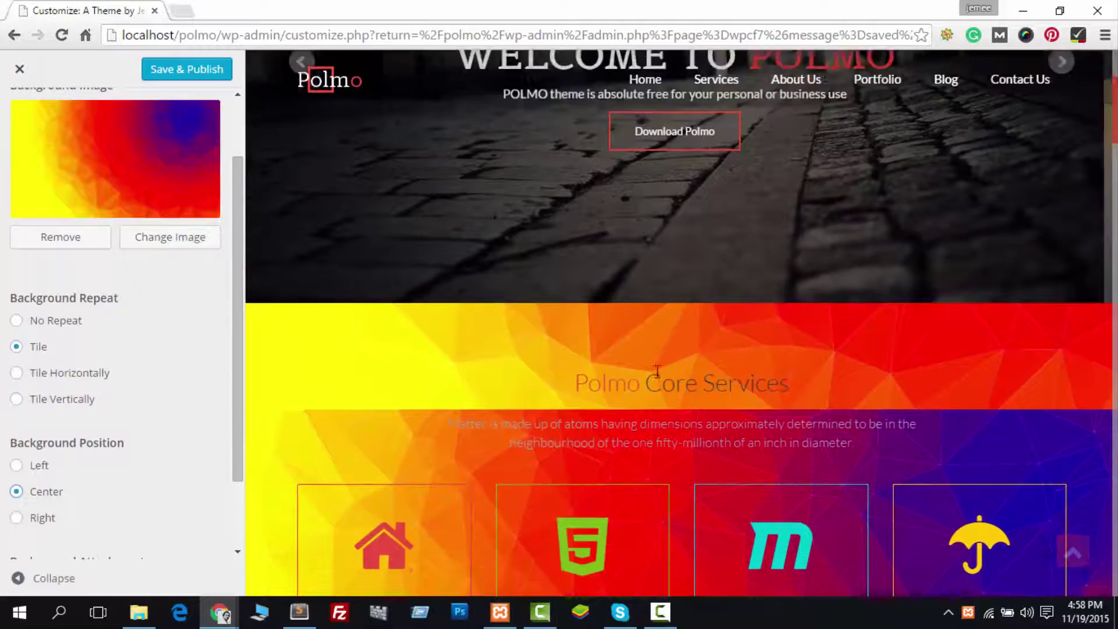
scroll(656, 372, down, 10)
scroll(70, 518, down, 2)
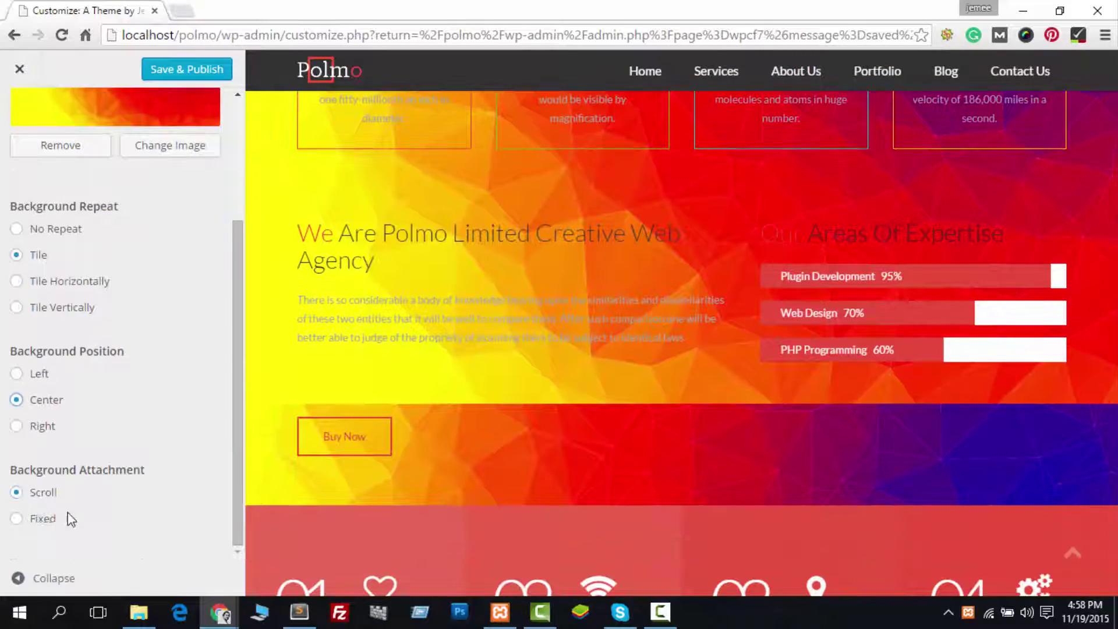
Step: Try the Fixed background attachment, set it back to Scroll, and return to the main customizer list
click(44, 520)
click(40, 494)
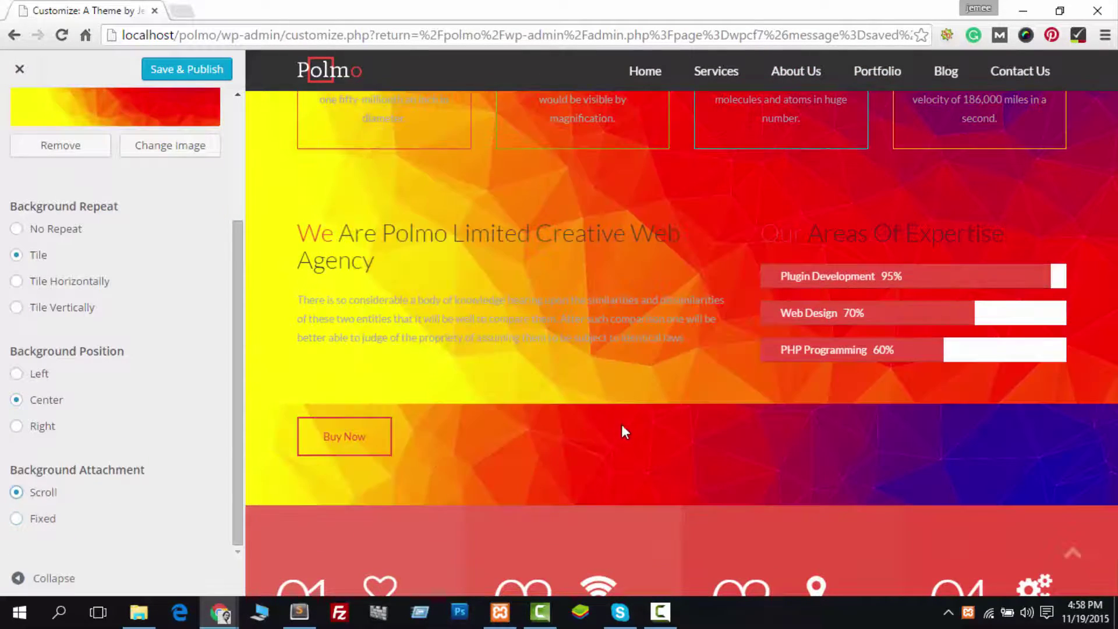
scroll(622, 429, up, 5)
scroll(129, 202, up, 3)
click(21, 115)
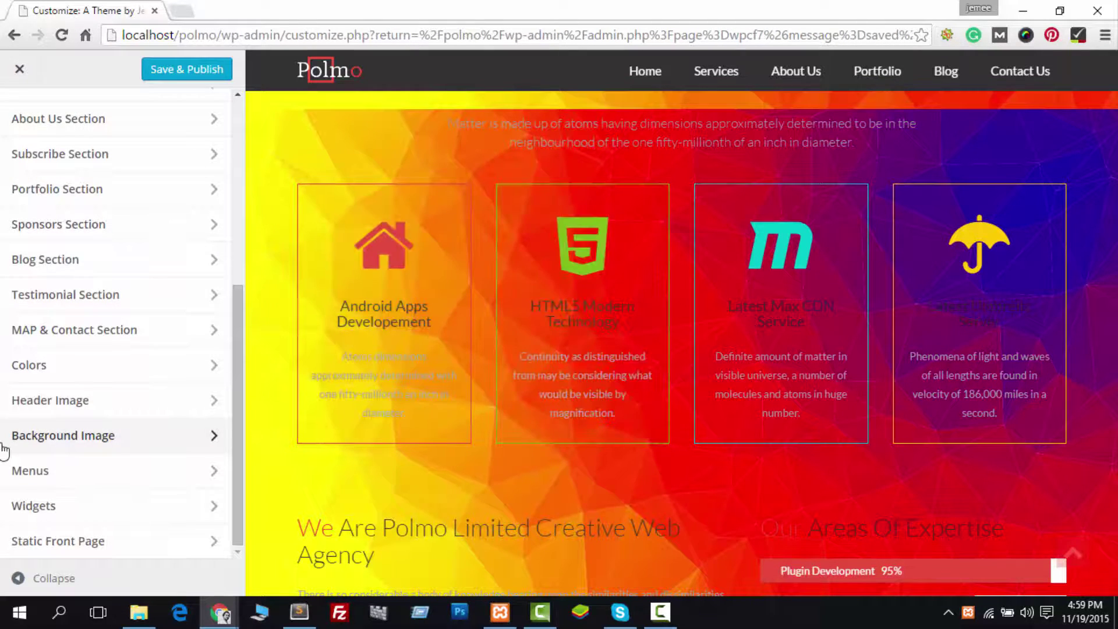
Step: Look at the Footer Sidebar and the widget area listed below it, and return to the main customizer list
click(87, 512)
click(113, 177)
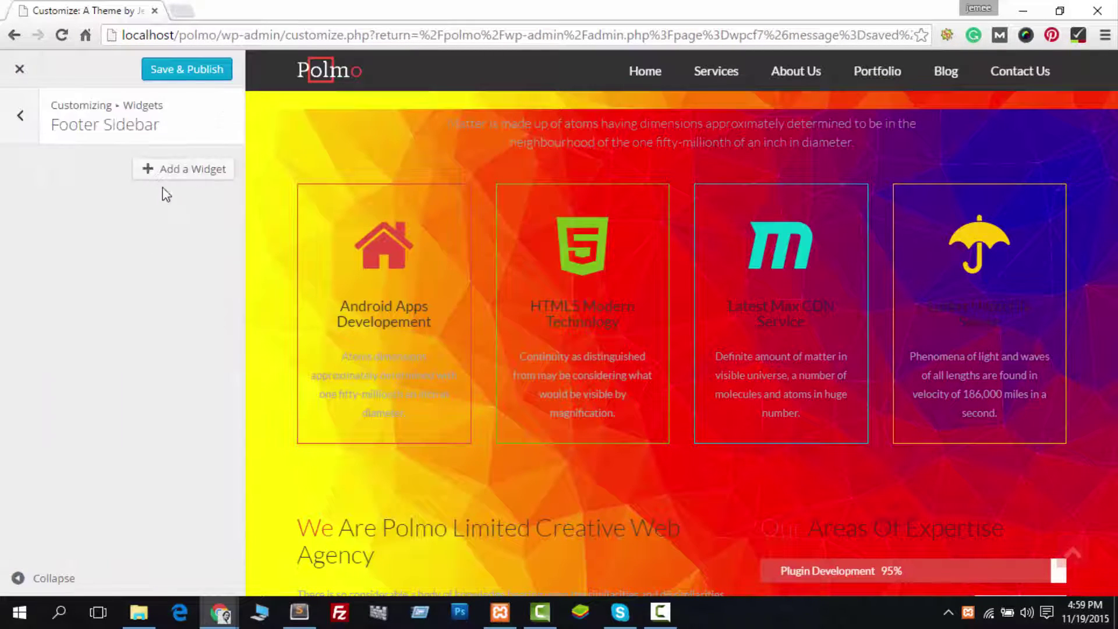
click(20, 115)
click(114, 219)
click(20, 115)
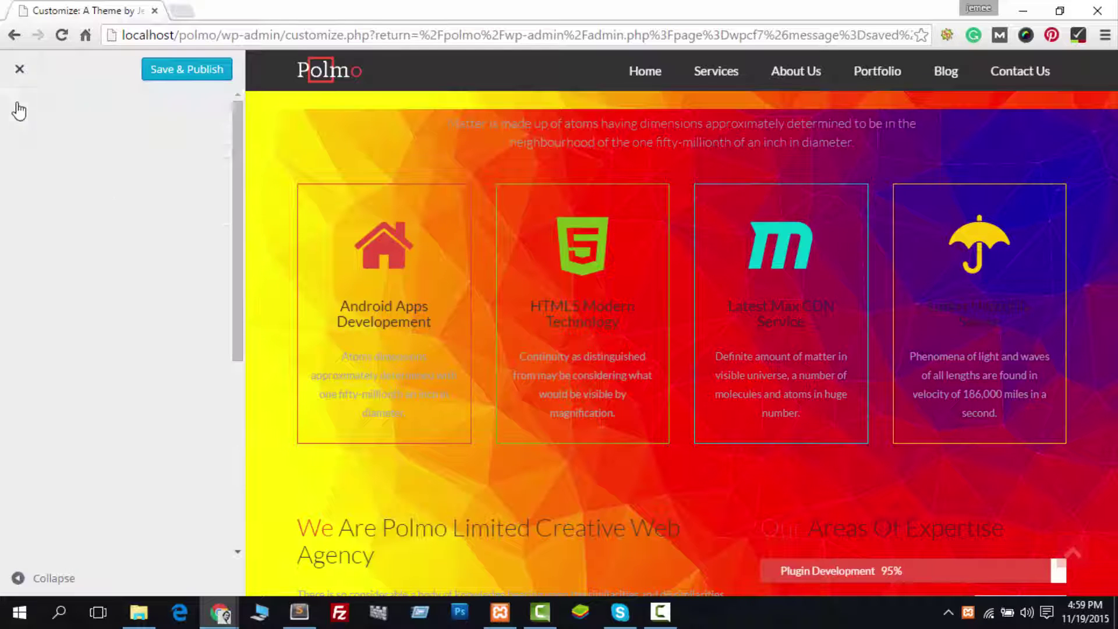
click(20, 113)
Step: Leave the customizer without saving and open the Widgets administration page
click(22, 68)
click(544, 201)
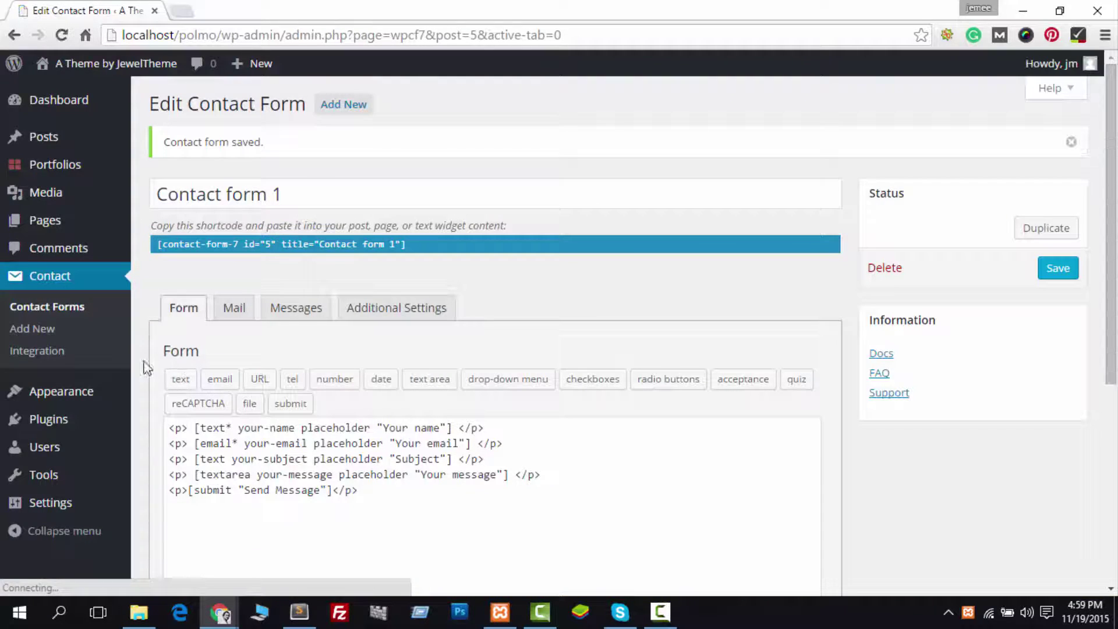
scroll(79, 396, down, 1)
mouse_move(89, 402)
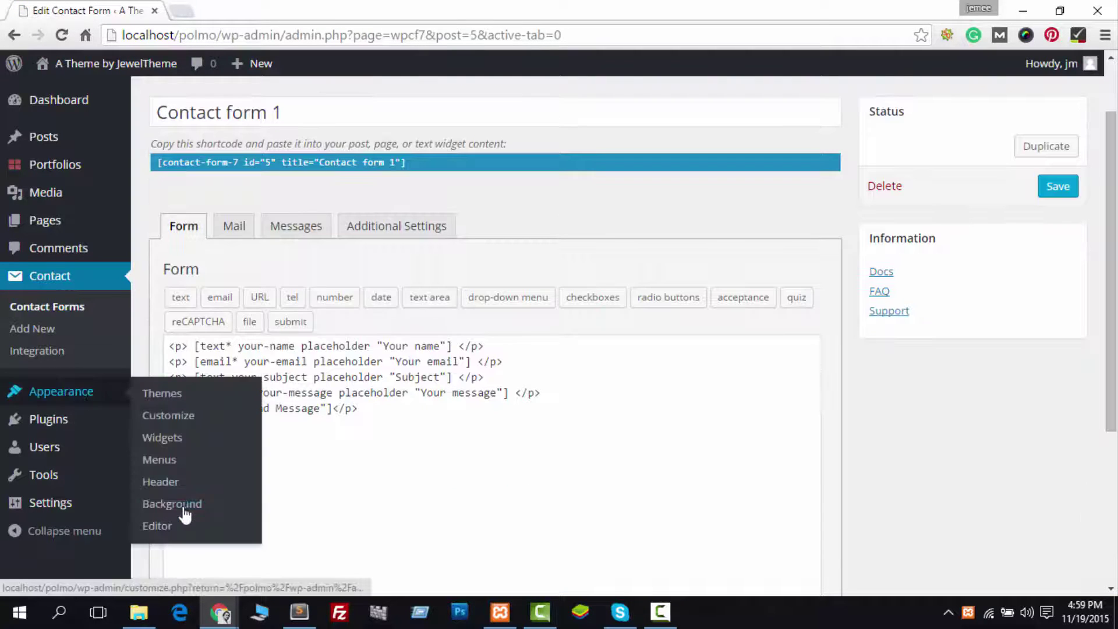
click(163, 443)
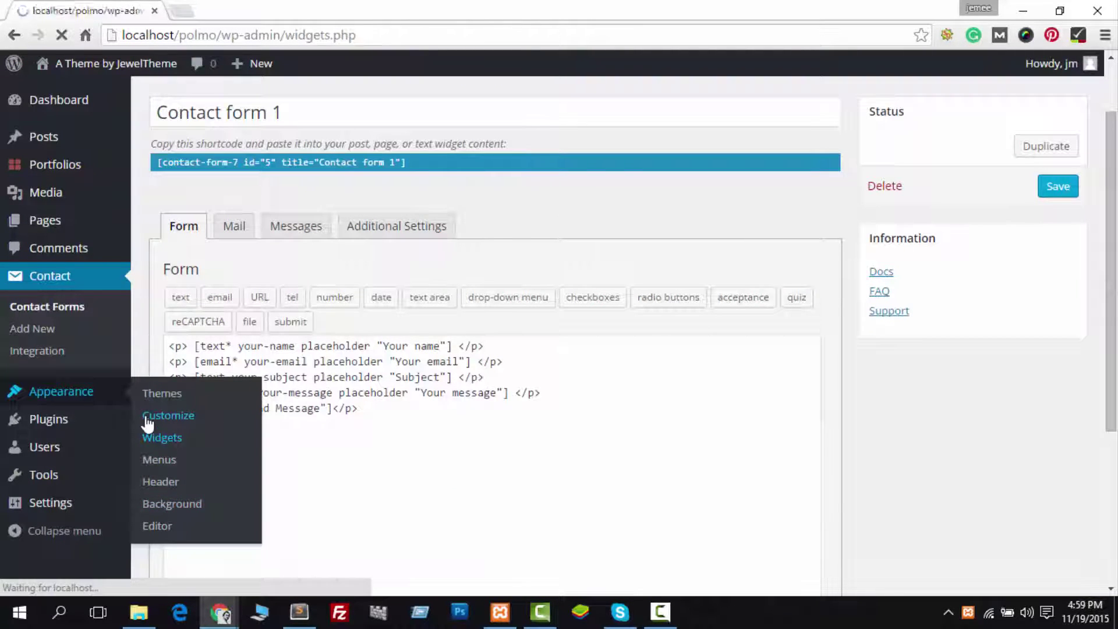
Step: Expand the Footer Sidebar and Footer Menu widget areas
click(694, 484)
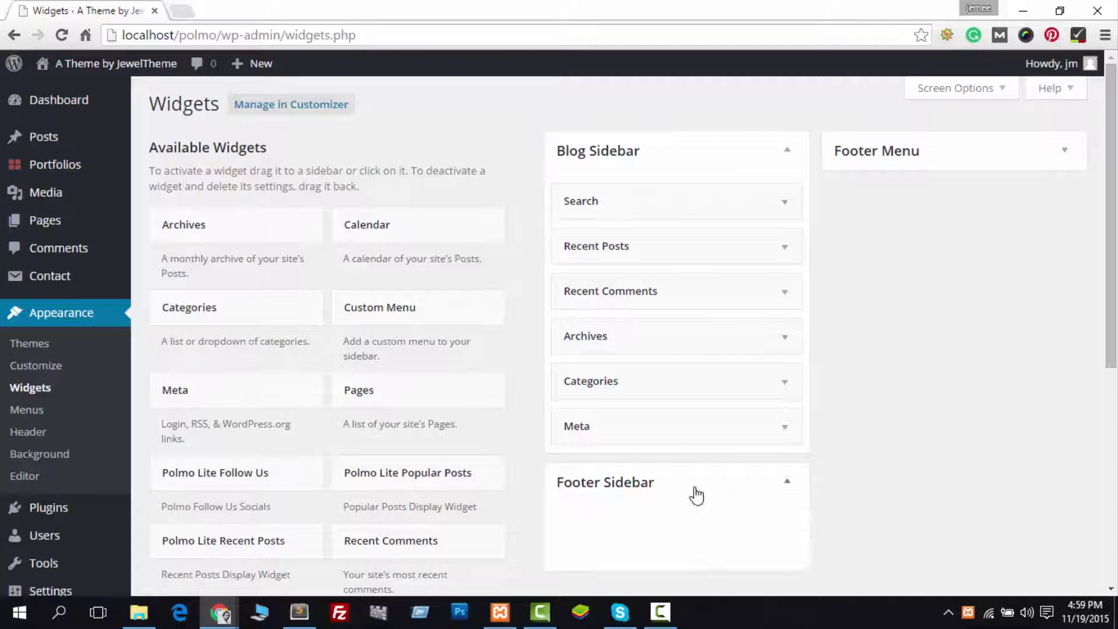
click(985, 174)
scroll(362, 282, down, 2)
scroll(348, 245, up, 1)
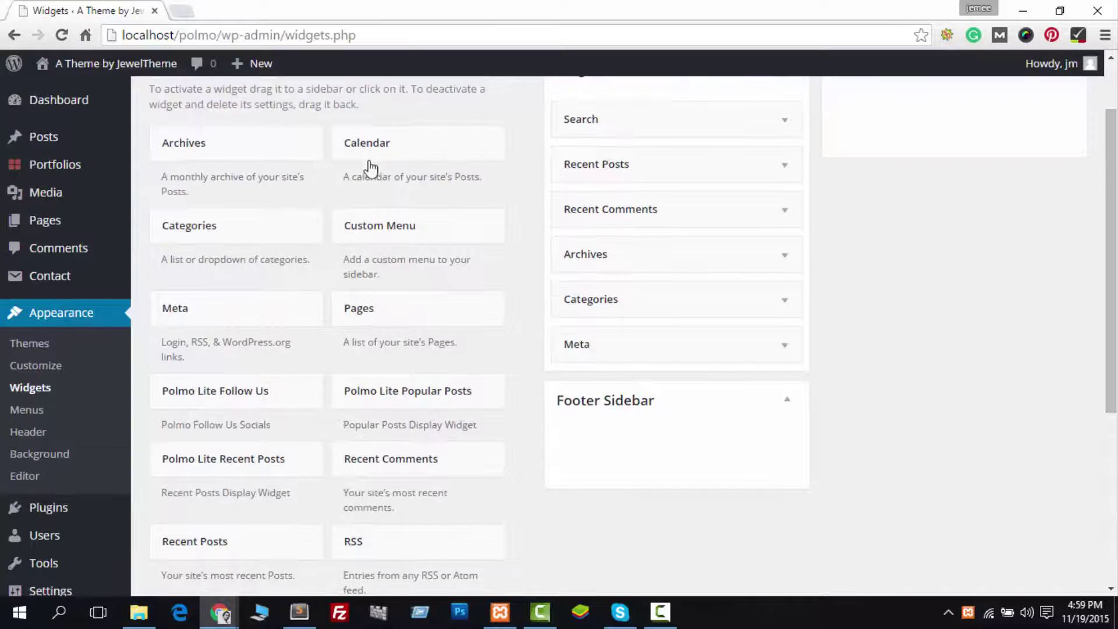
Step: Add a Calendar widget to the Footer Sidebar and collapse its settings
drag(364, 172, 644, 530)
drag(375, 145, 607, 461)
scroll(515, 344, down, 1)
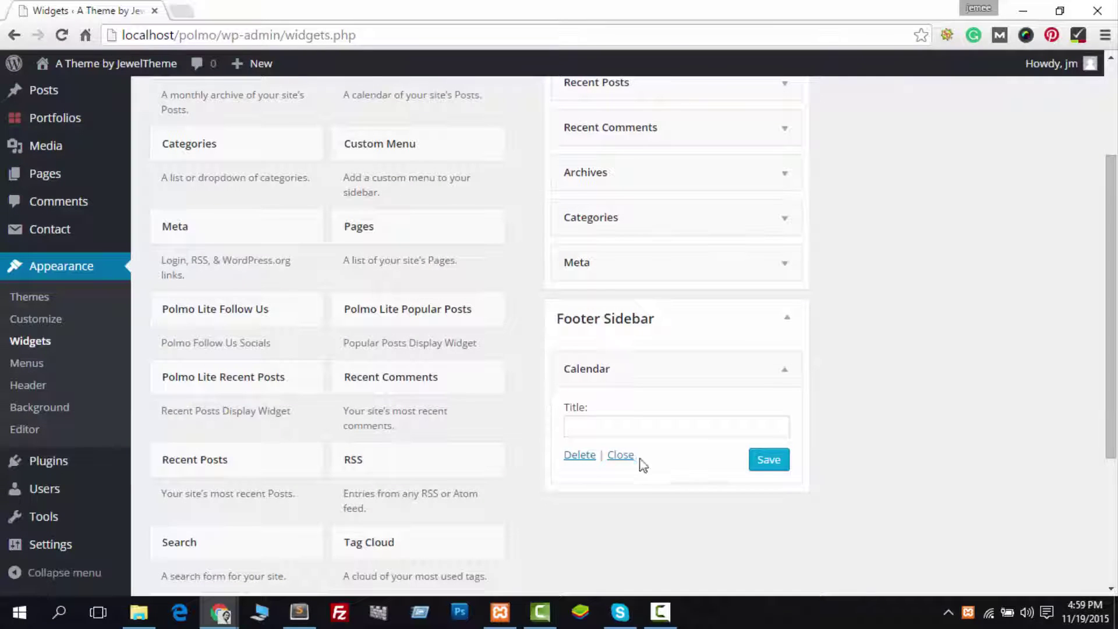
click(622, 457)
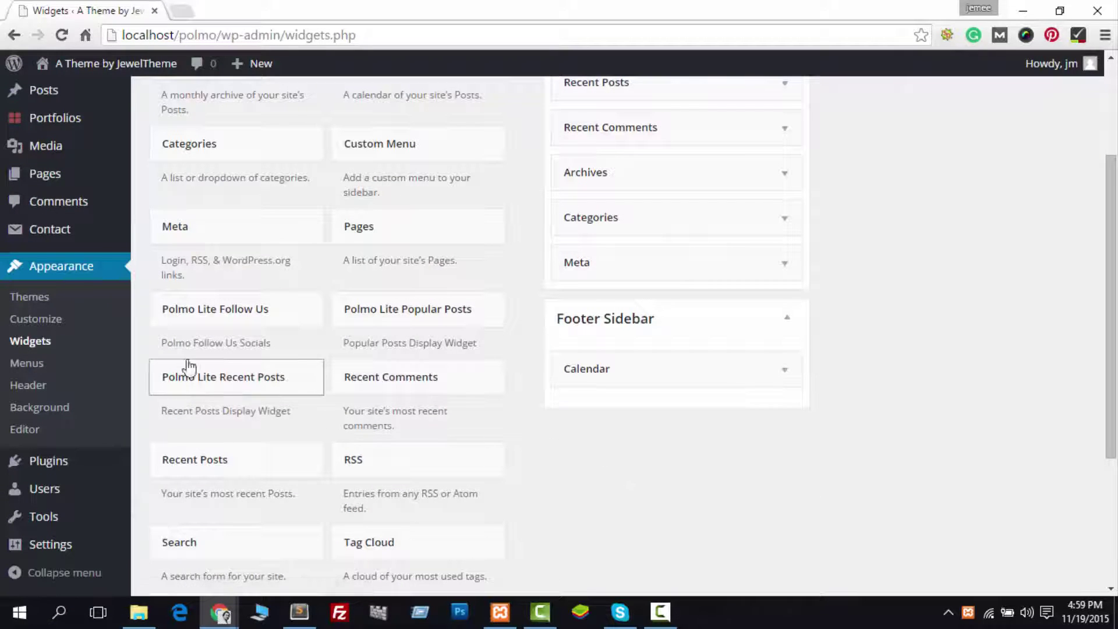
Step: Add a Pages widget below Calendar in the Footer Sidebar and collapse its settings
scroll(185, 240, up, 1)
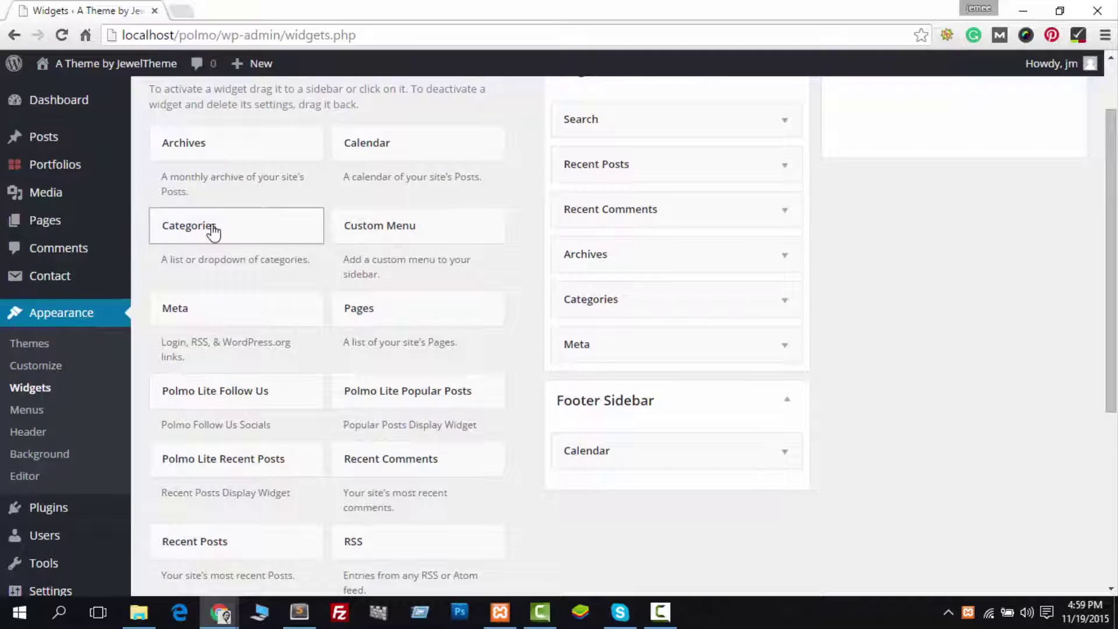
drag(359, 308, 662, 501)
scroll(728, 524, down, 2)
click(620, 532)
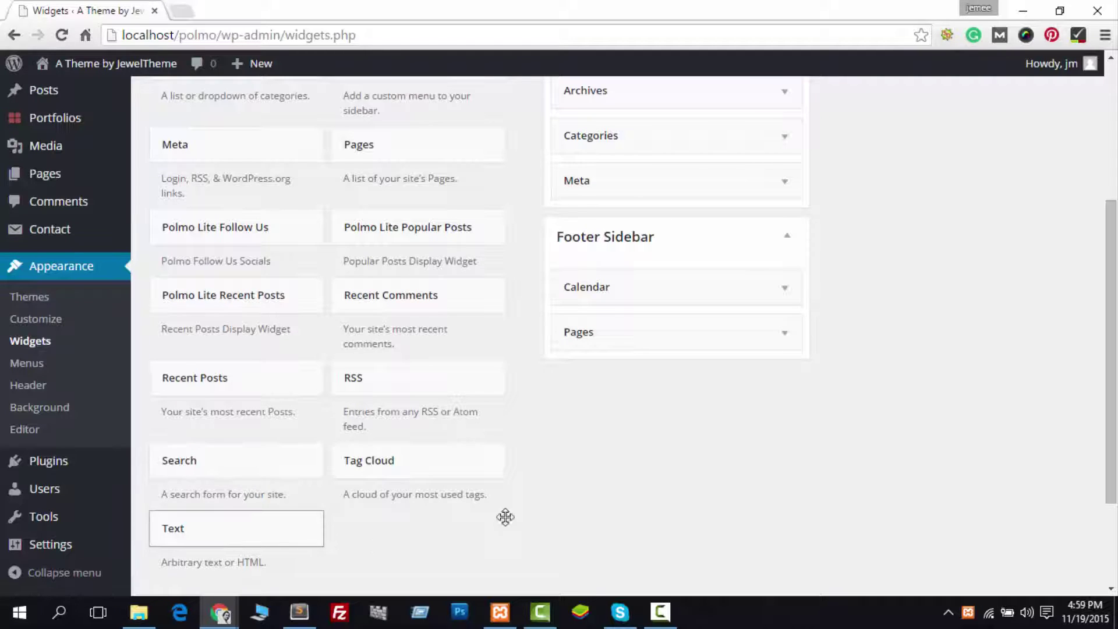
Step: Add a Text widget titled "Text Widget" with the content "This is a Text Widget" to the Footer Sidebar and save it
drag(506, 518, 669, 352)
drag(669, 392, 673, 398)
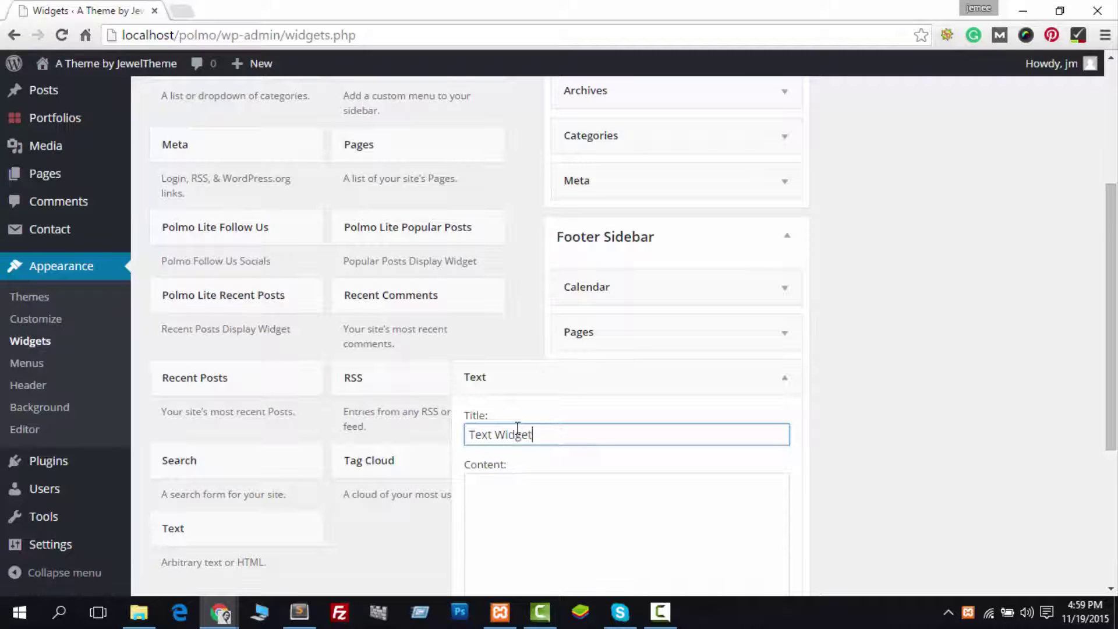
key(Tab)
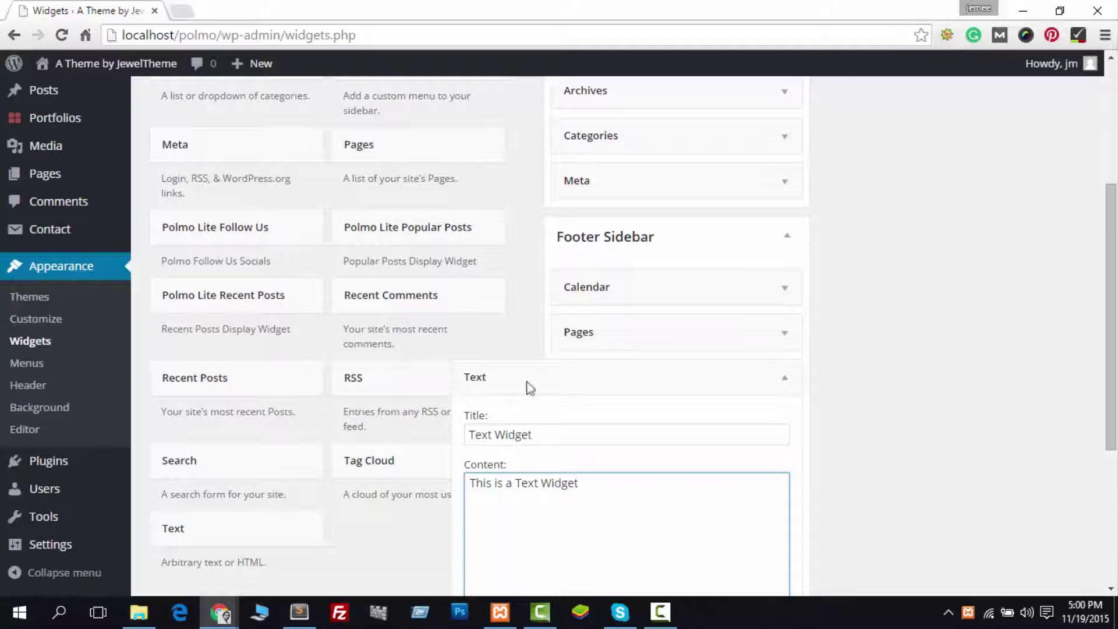
scroll(582, 390, down, 4)
click(781, 540)
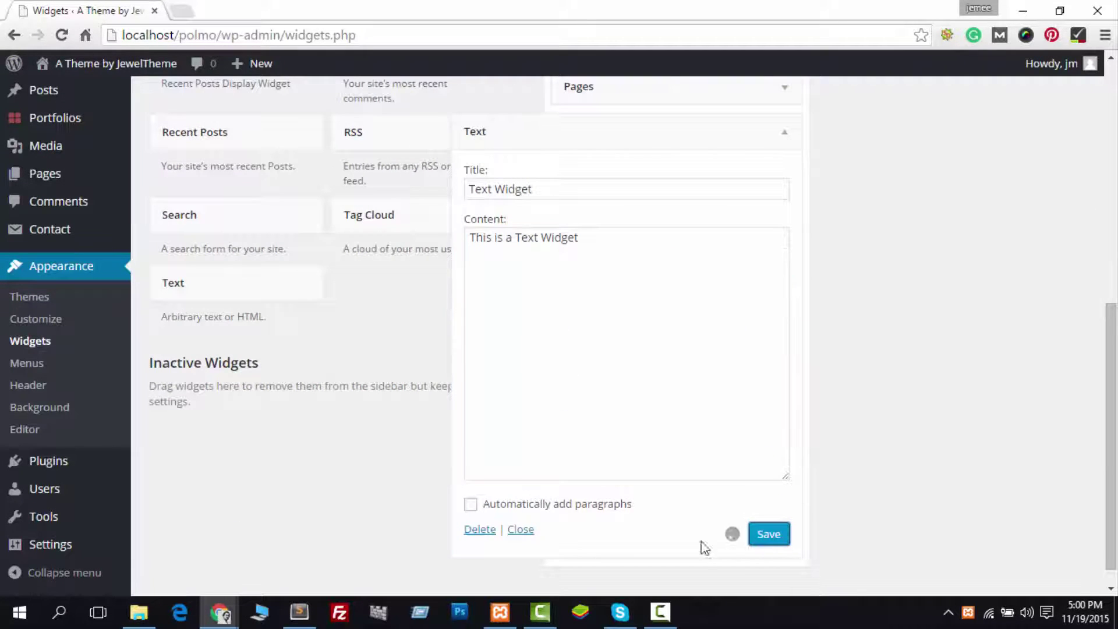
click(532, 530)
Step: Open the live site in a separate browser tab and check the widgets in its footer
scroll(603, 272, up, 7)
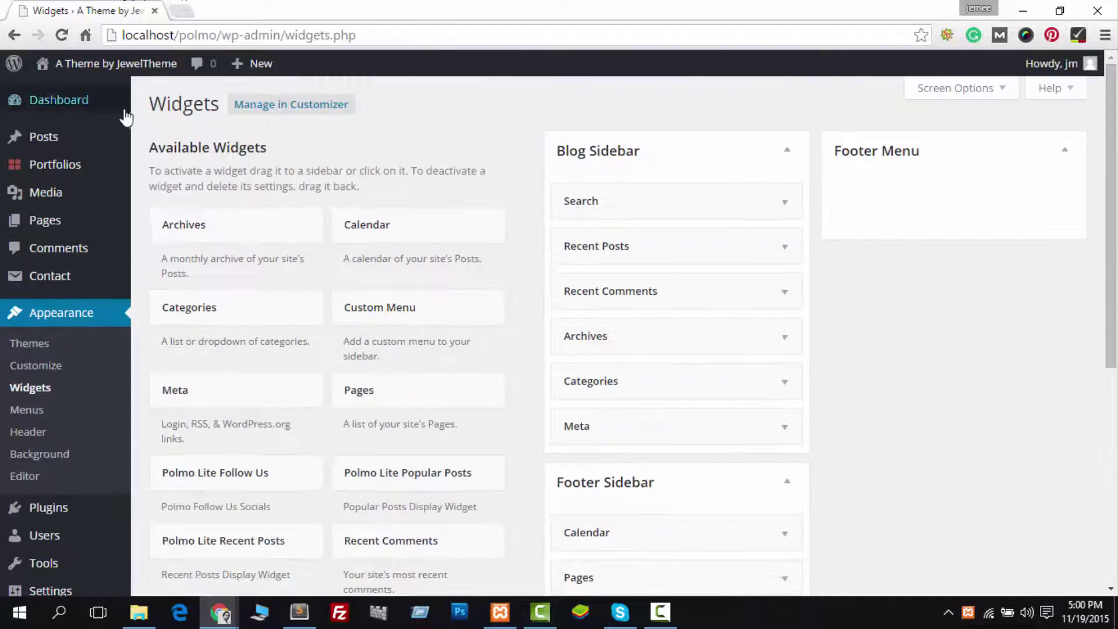
mouse_move(97, 75)
click(70, 92)
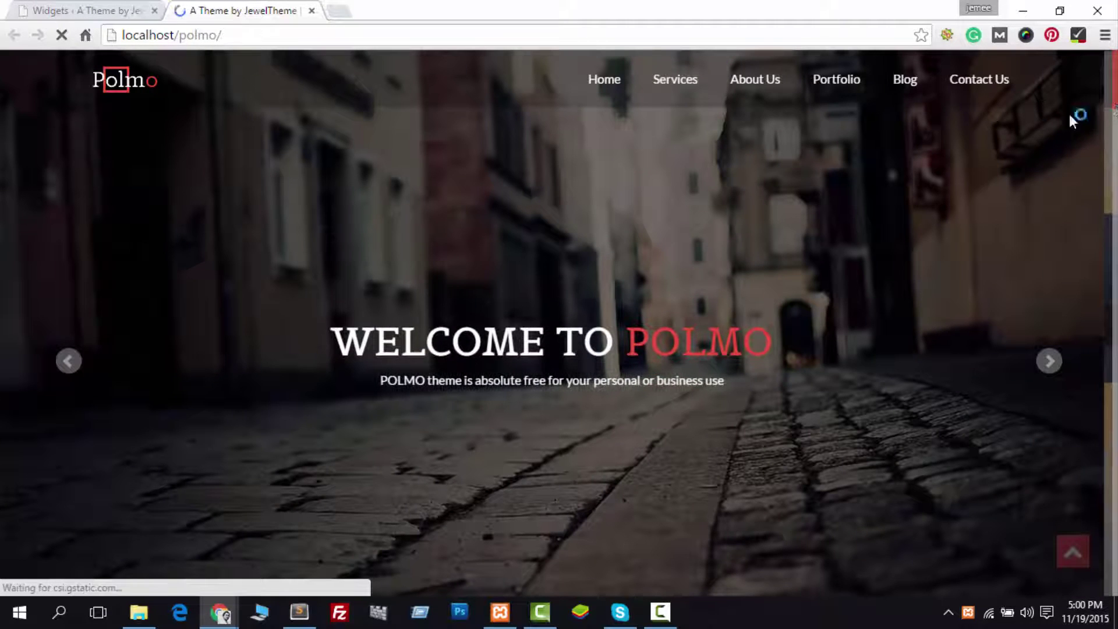
scroll(1115, 114, down, 5)
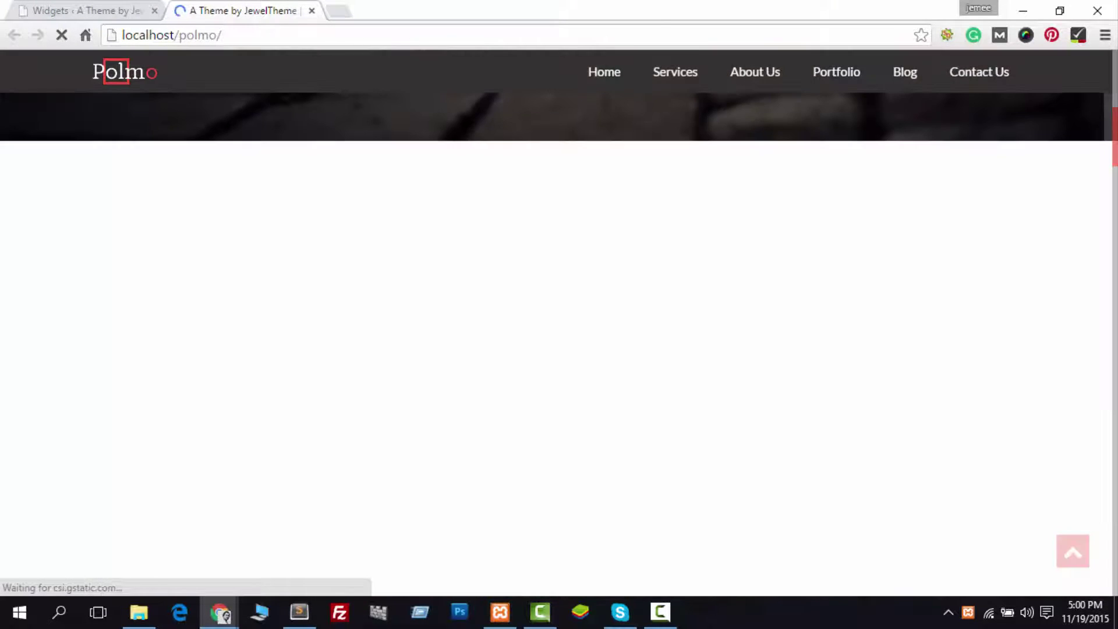
scroll(1115, 441, down, 5)
scroll(1116, 441, down, 8)
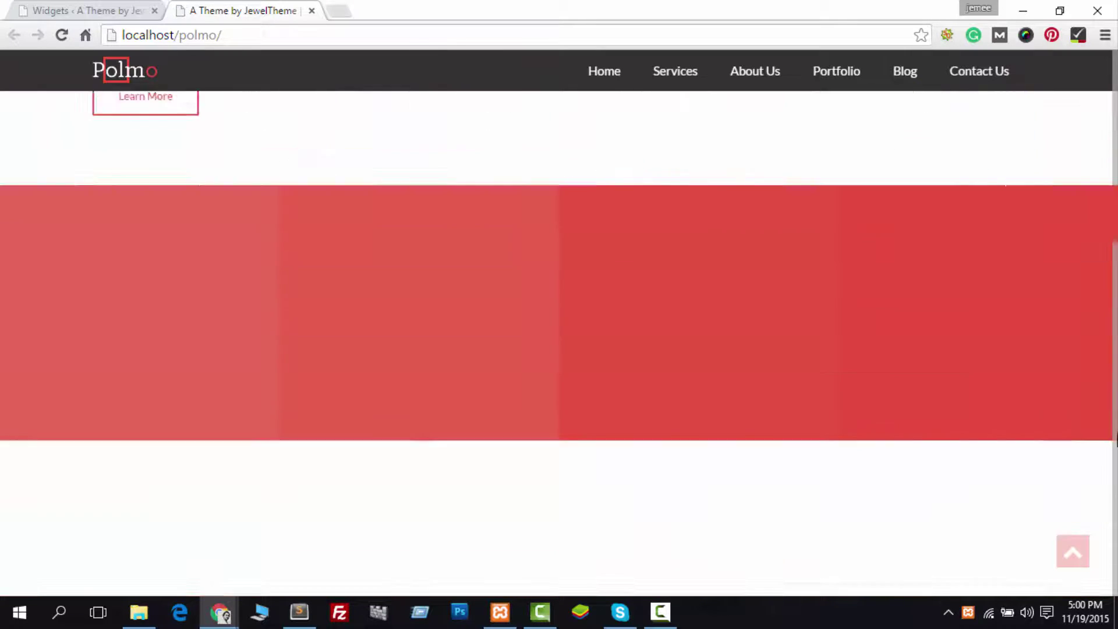
scroll(1115, 441, down, 15)
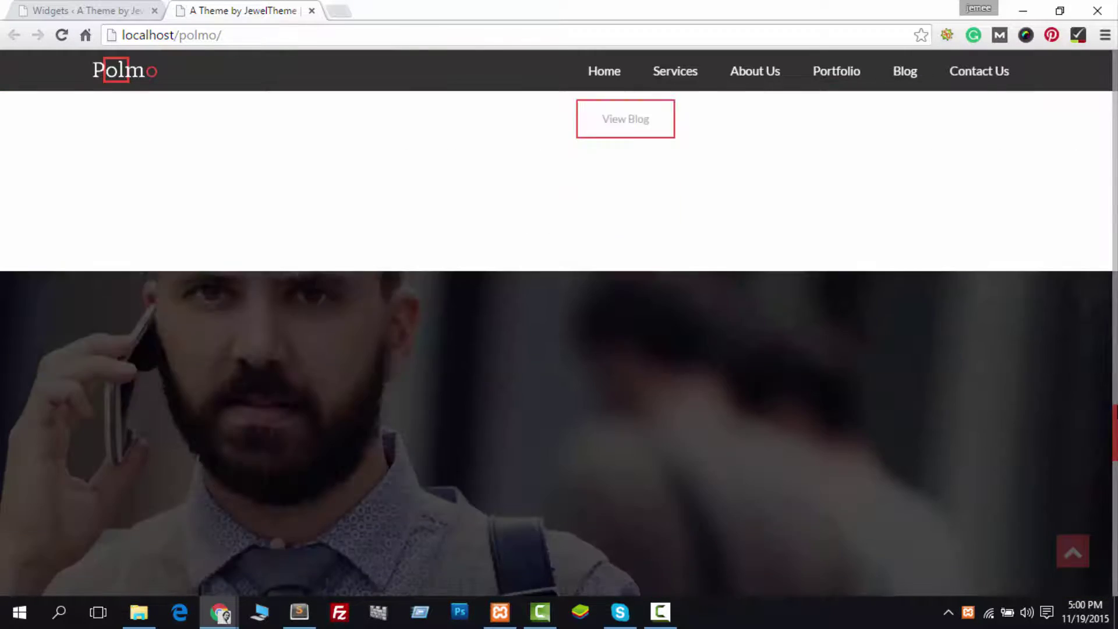
scroll(522, 345, down, 10)
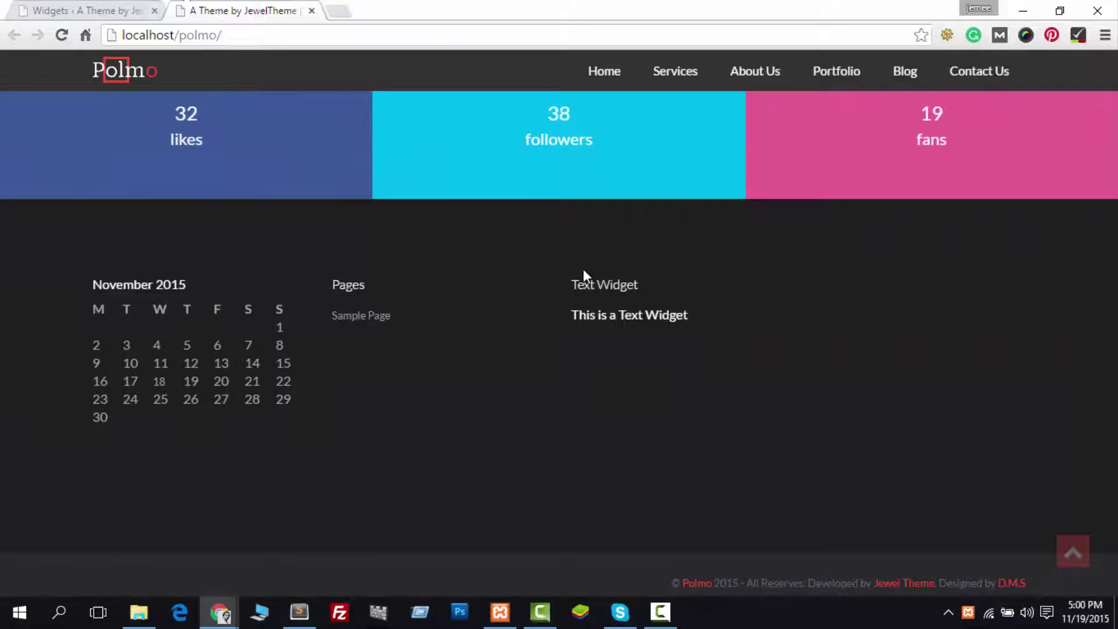
Step: Add a Recent Posts widget below the Text widget in the Footer Sidebar, save it and collapse its settings
key(ctrl+shift+Tab)
scroll(460, 399, down, 4)
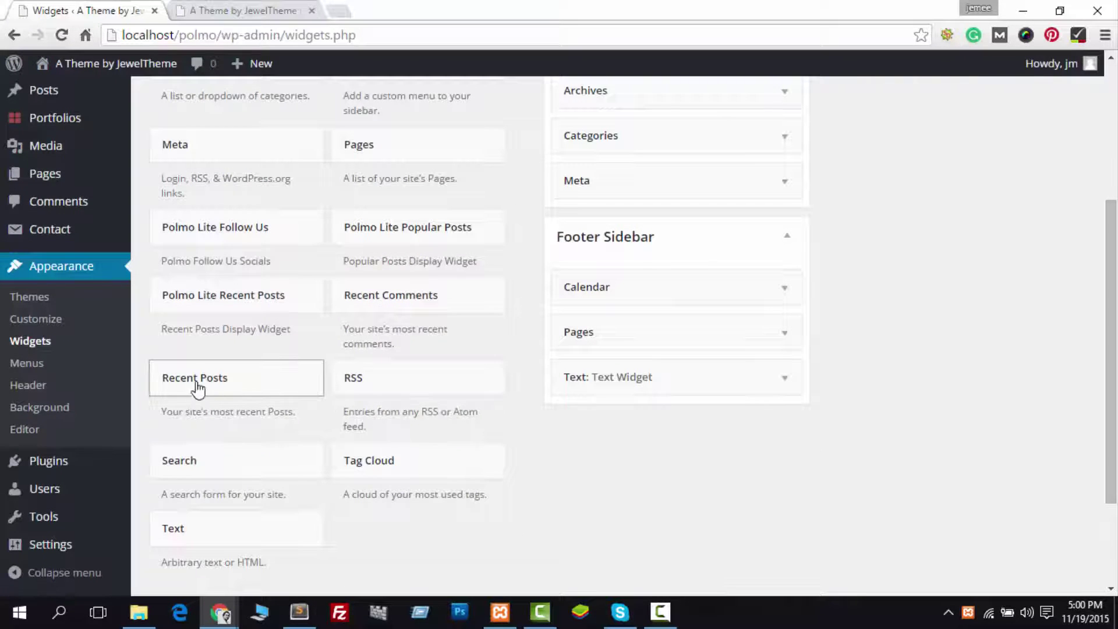
drag(208, 386, 682, 404)
click(770, 575)
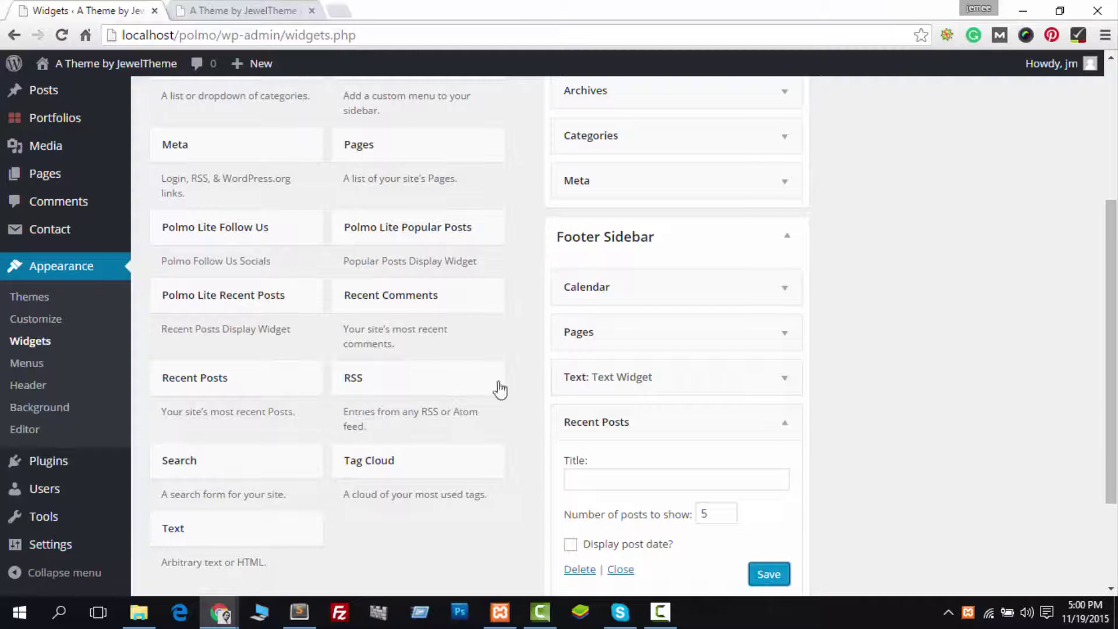
click(622, 571)
Step: Reload the live site and check the Recent Posts widget in the footer
click(227, 8)
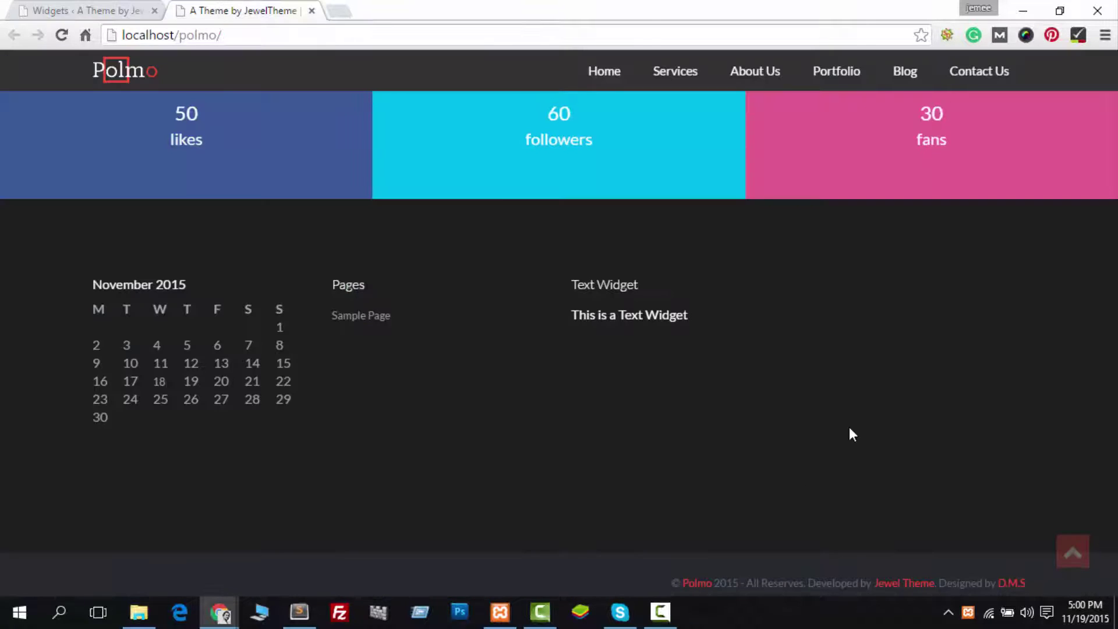
right_click(826, 417)
click(868, 228)
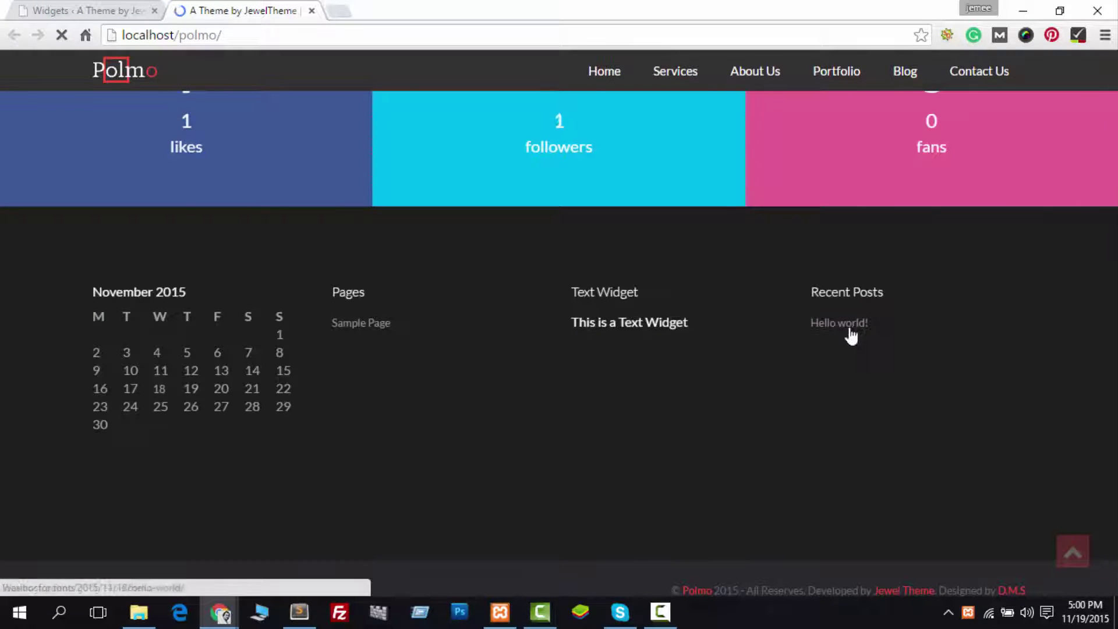
Step: Start a new portfolio item in the WordPress admin and title it "Text Portfolio"
key(ctrl+Tab)
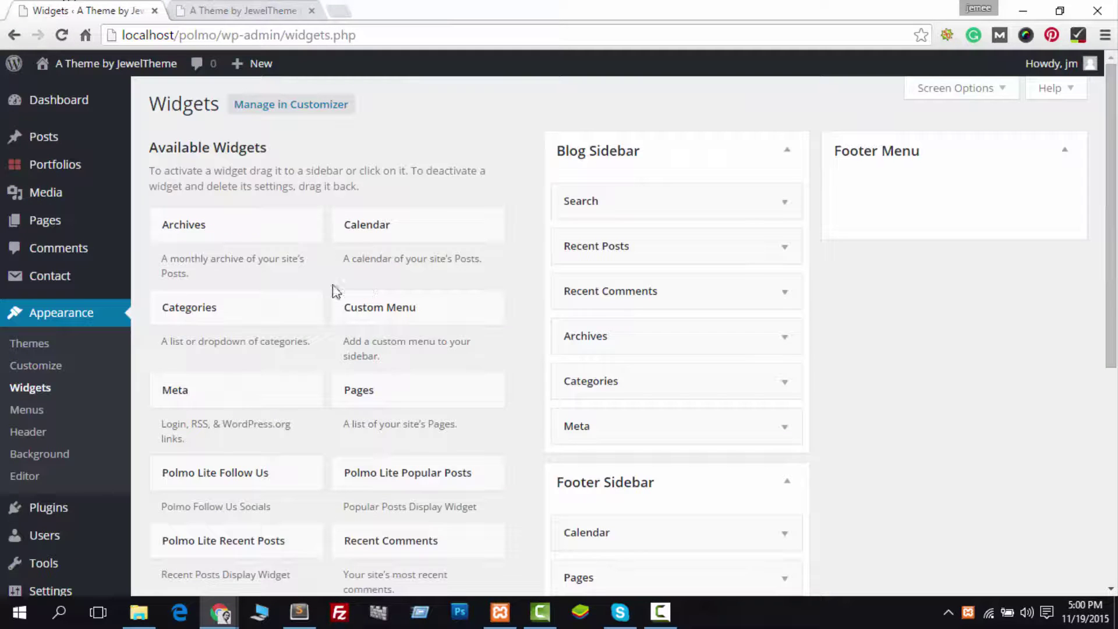
click(35, 102)
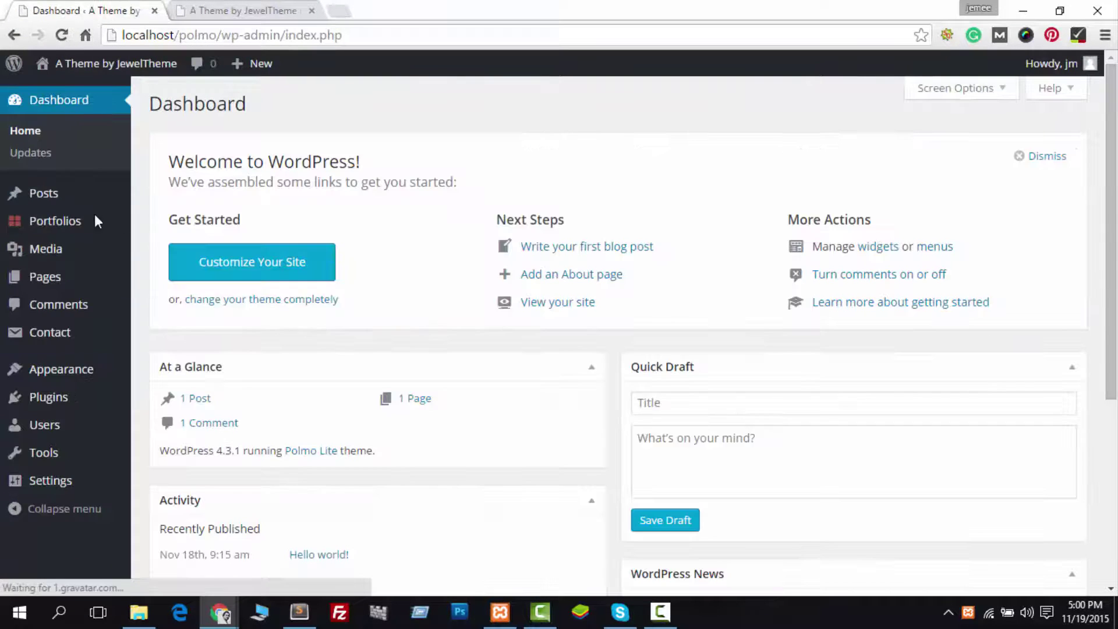
mouse_move(54, 222)
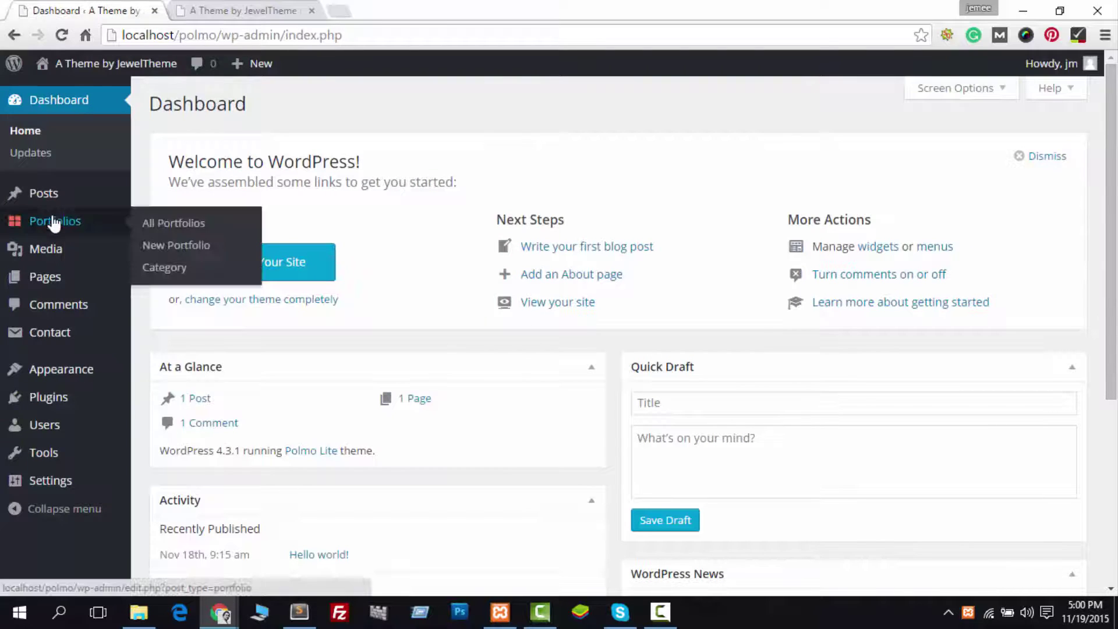
click(173, 248)
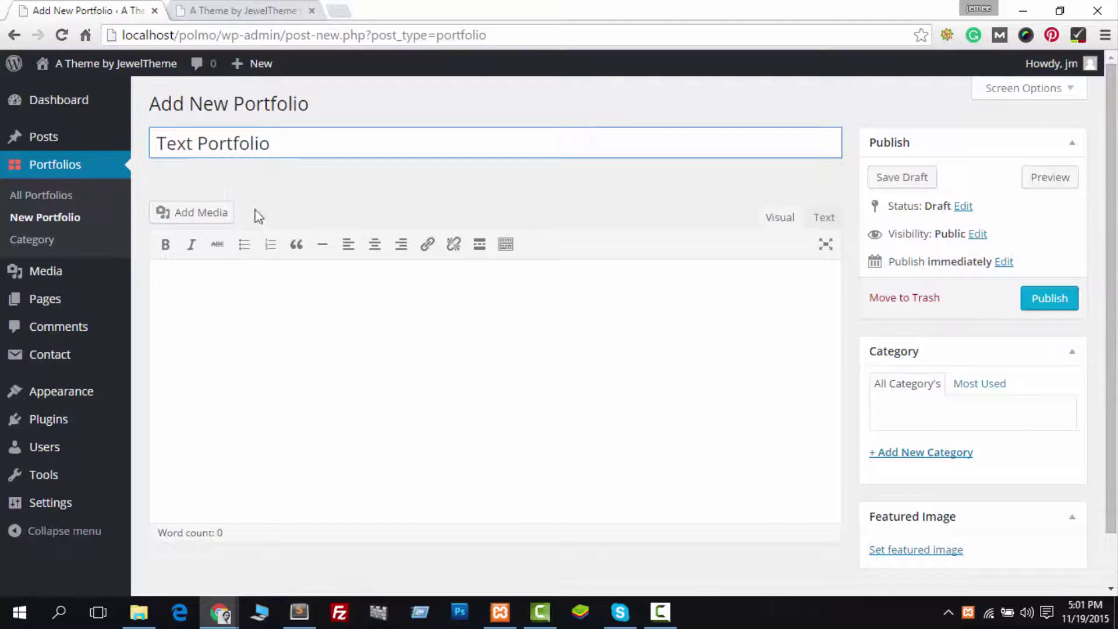
click(452, 309)
Step: Add a new category named HTML and assign it to the portfolio item
scroll(709, 406, down, 1)
click(937, 396)
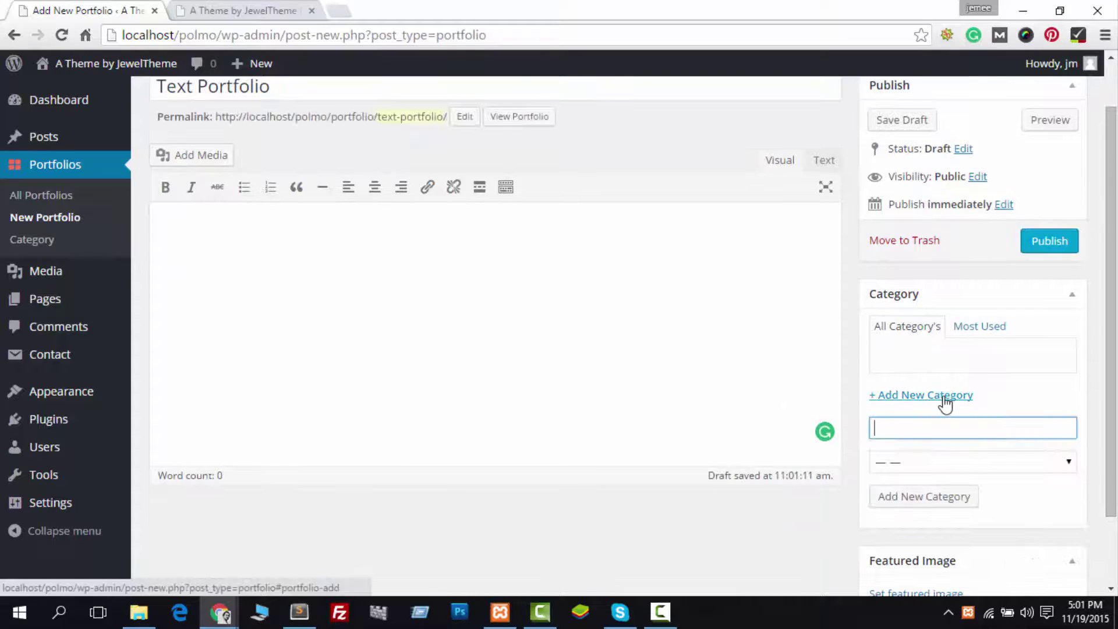
key(Return)
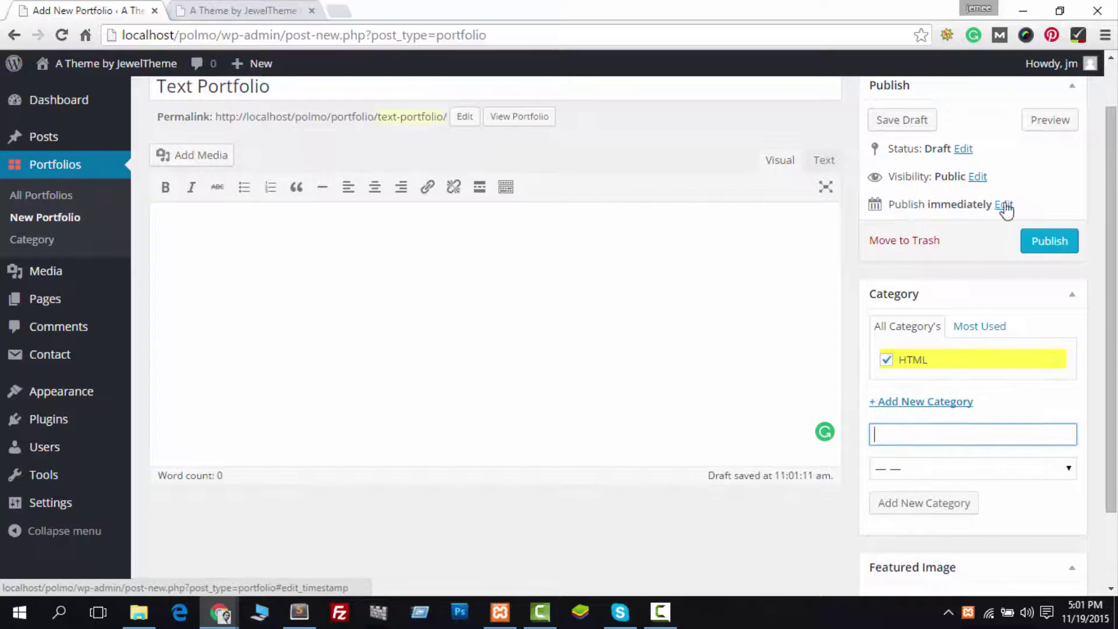
Step: Set the photo of the woman drinking water as the Text Portfolio item's featured image and publish the item
scroll(874, 408, down, 2)
click(926, 508)
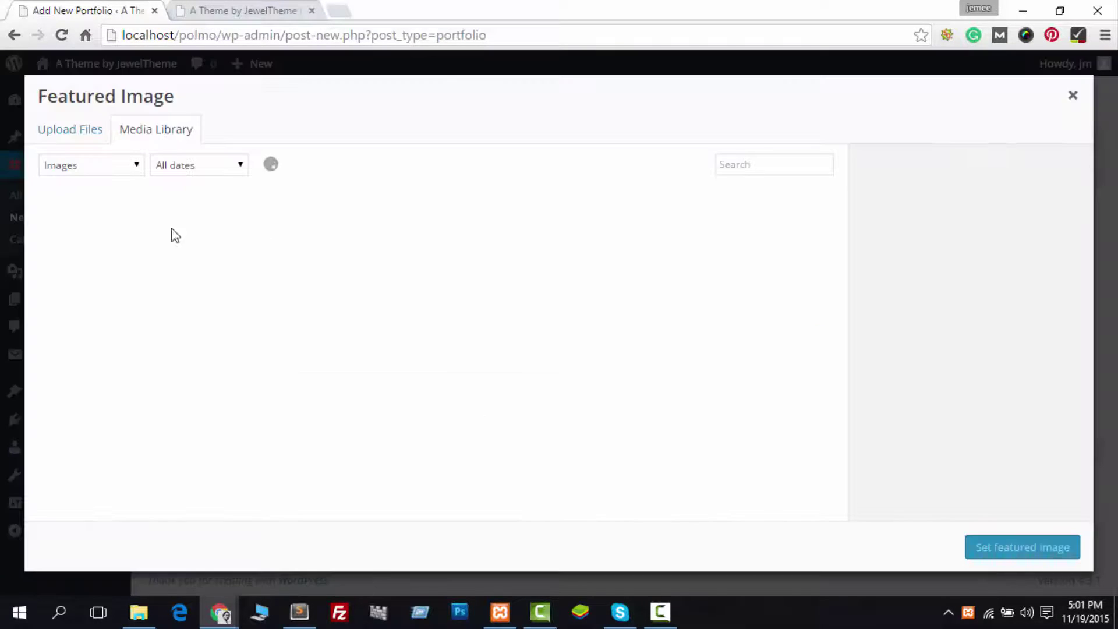
click(188, 259)
click(1019, 542)
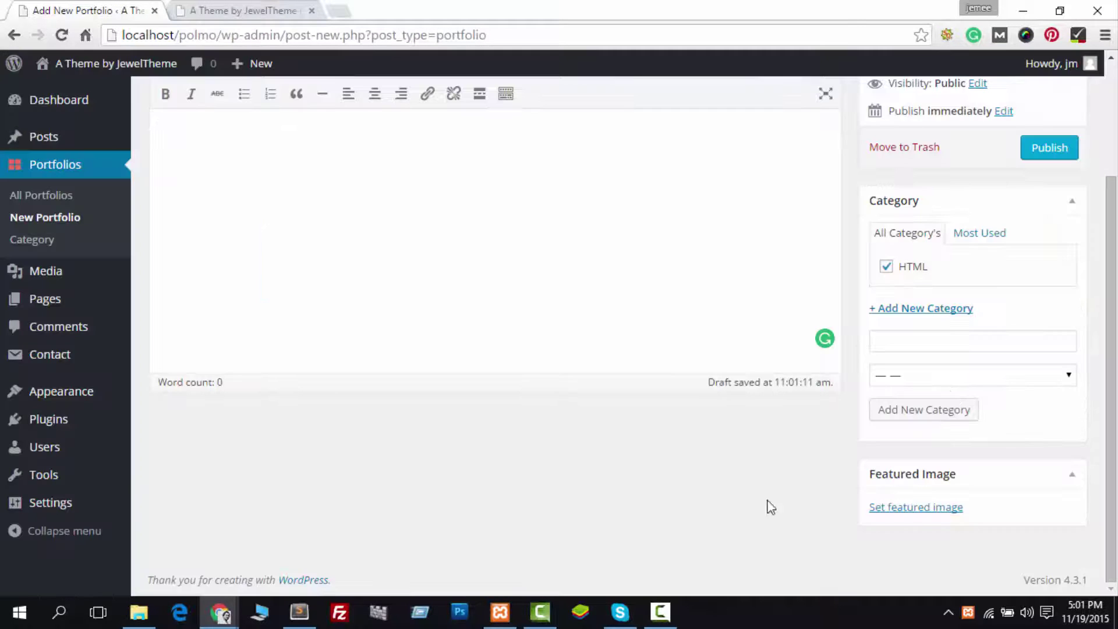
click(1048, 149)
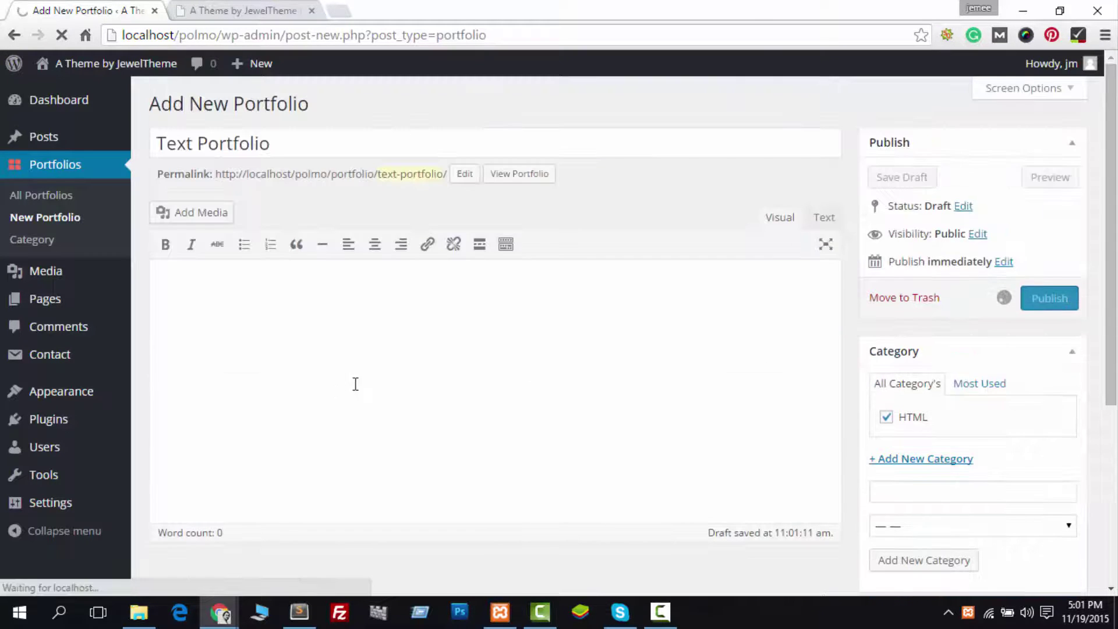
Step: Reload the live site, go to its Portfolio section, and preview the Text Portfolio image enlarged before closing it
click(241, 9)
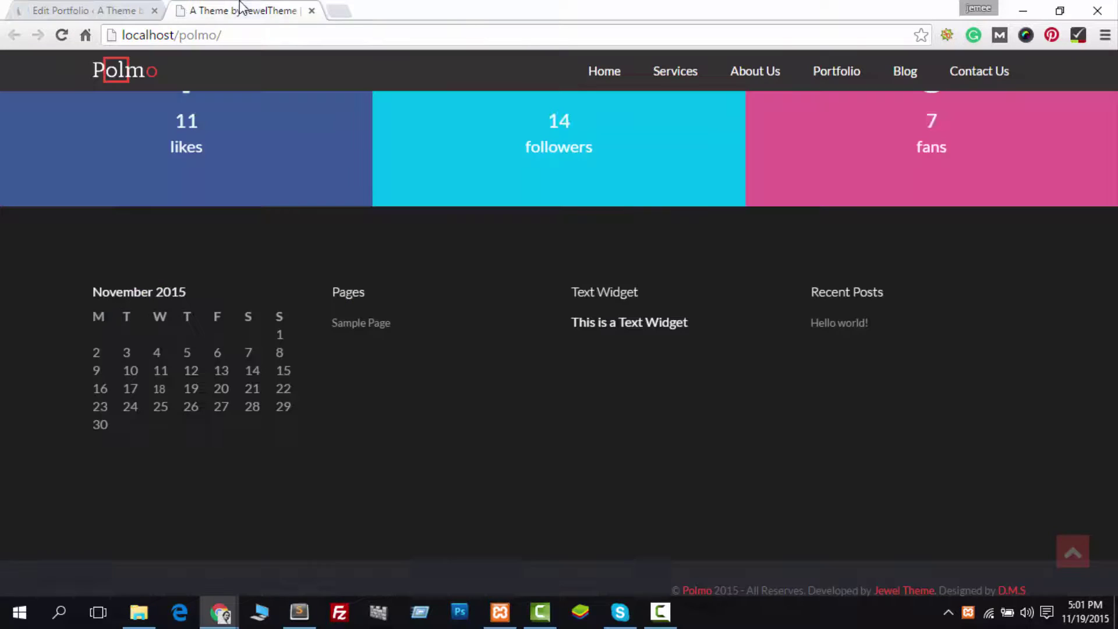
scroll(357, 286, up, 15)
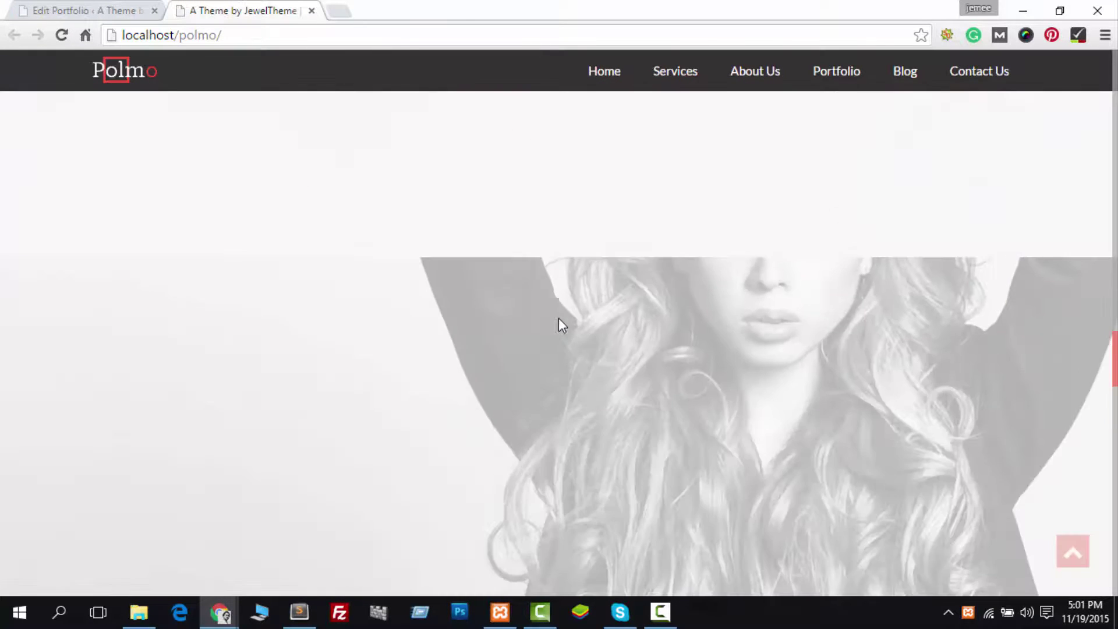
scroll(539, 285, up, 5)
scroll(542, 288, down, 7)
scroll(524, 222, up, 2)
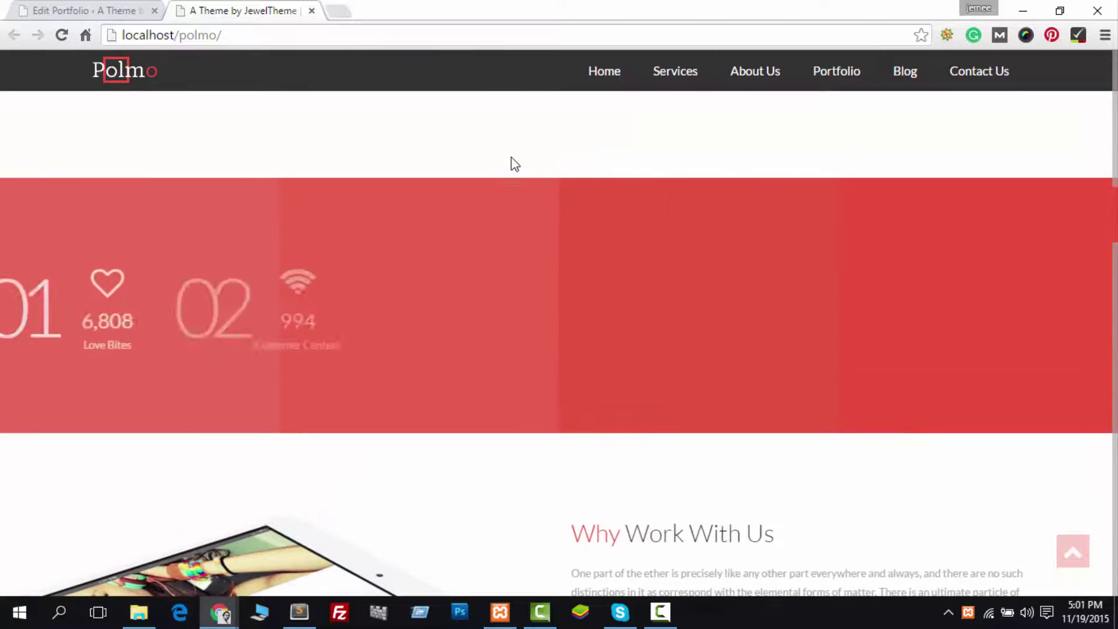
right_click(512, 156)
click(556, 205)
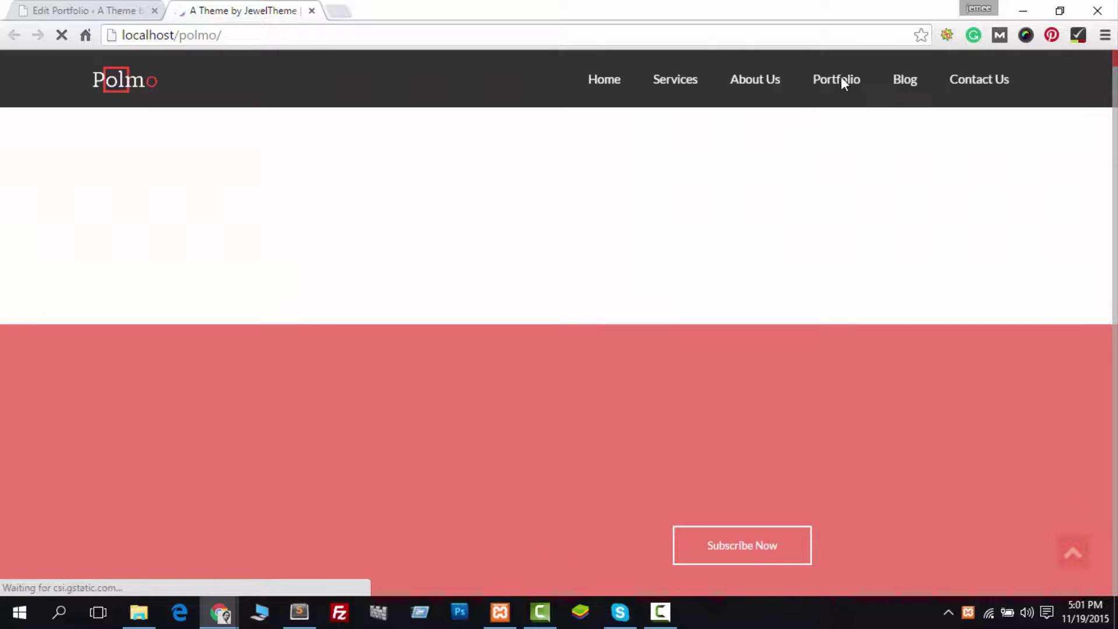
scroll(842, 81, down, 3)
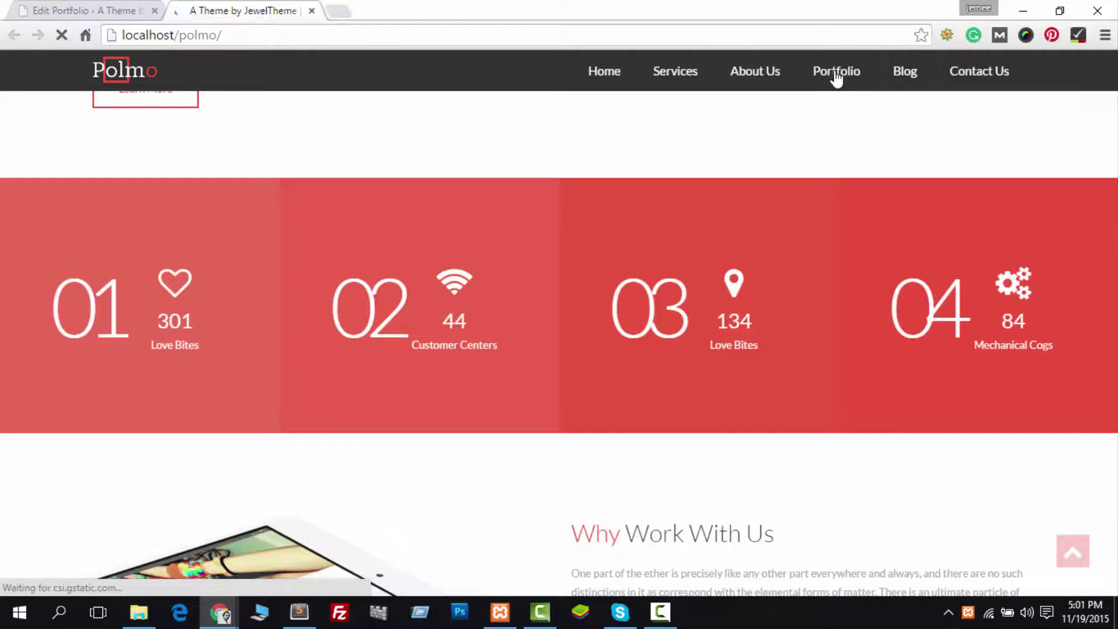
click(837, 71)
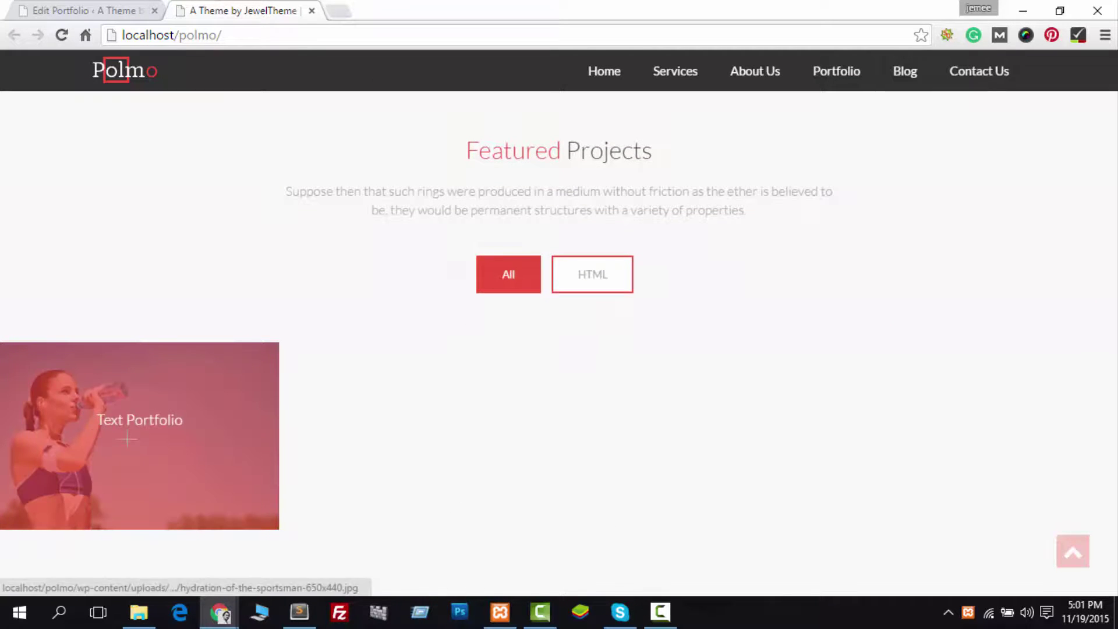
click(96, 408)
click(983, 162)
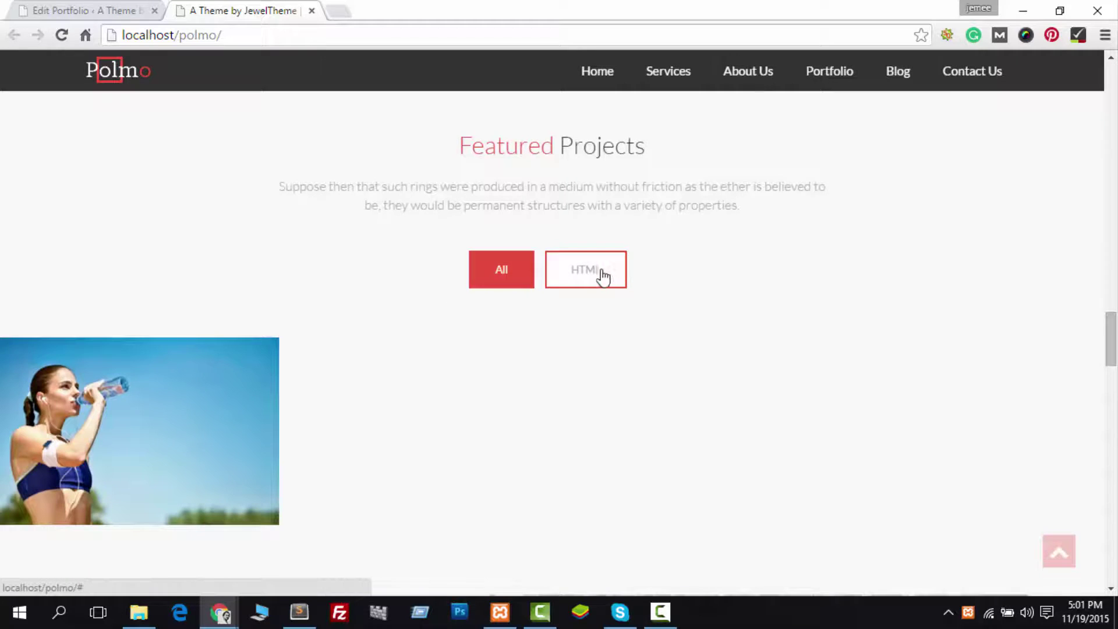
Step: Start a new portfolio item titled "CSS Portfolio" in the WordPress admin and assign it a newly added category named CSS
click(87, 10)
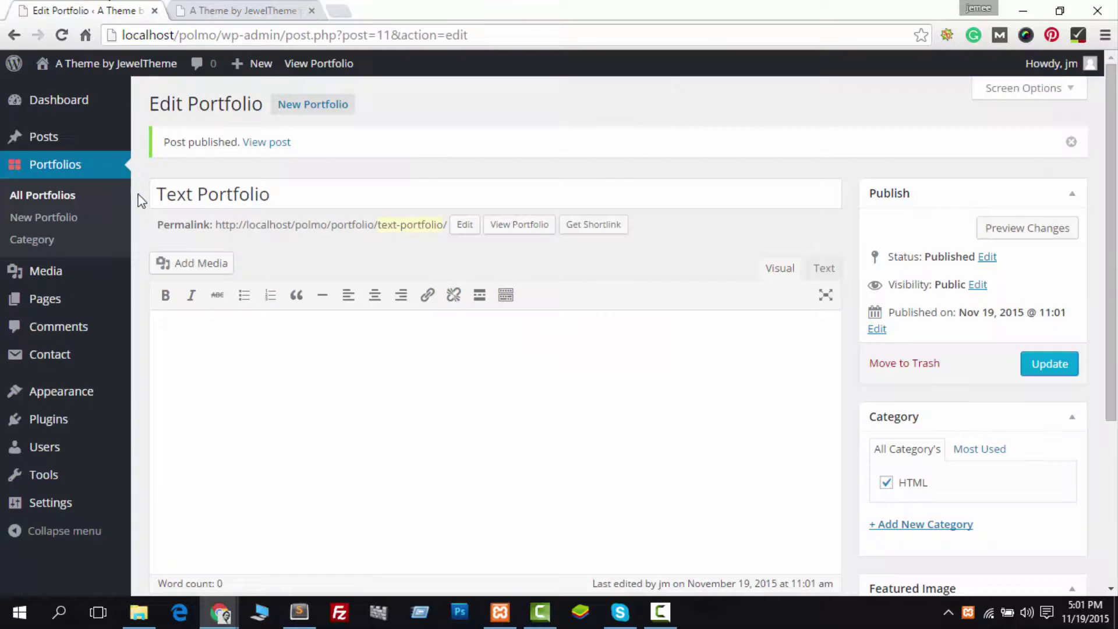
click(46, 219)
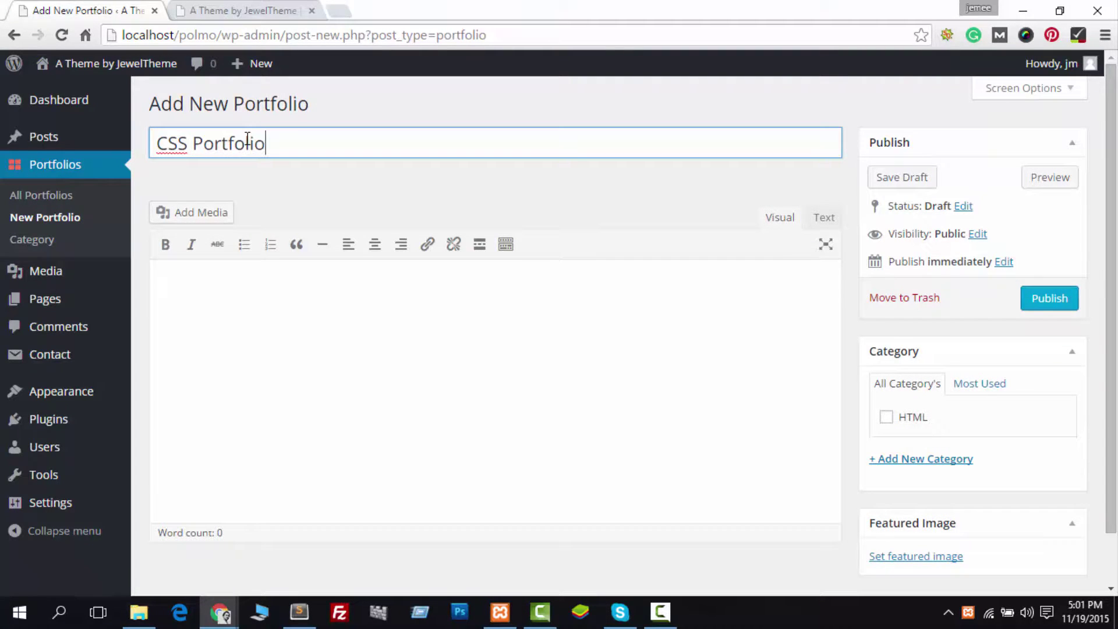
click(961, 461)
text(CS)
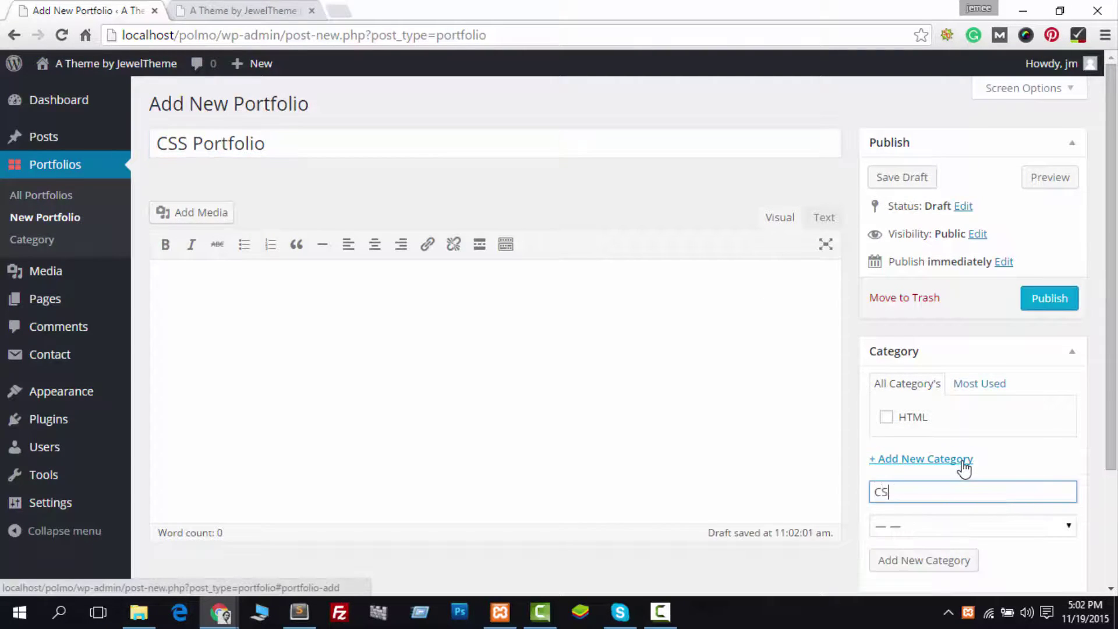
text(S)
scroll(963, 466, down, 1)
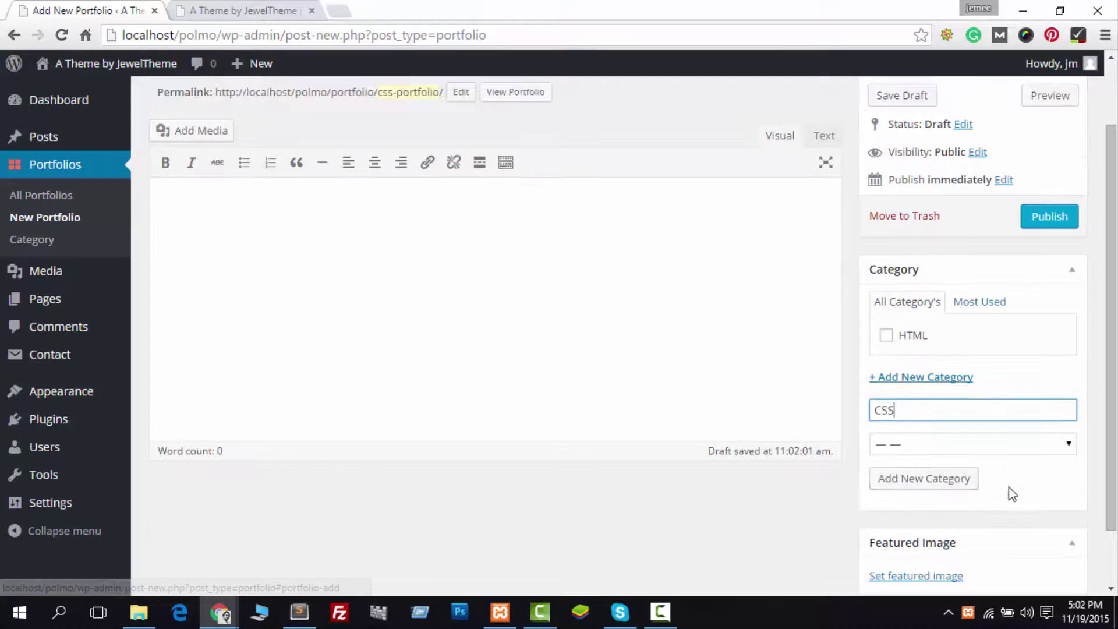
click(955, 484)
Step: Set the multicolored polygon image as the CSS Portfolio item's featured image and publish the item
scroll(956, 501, down, 1)
click(934, 513)
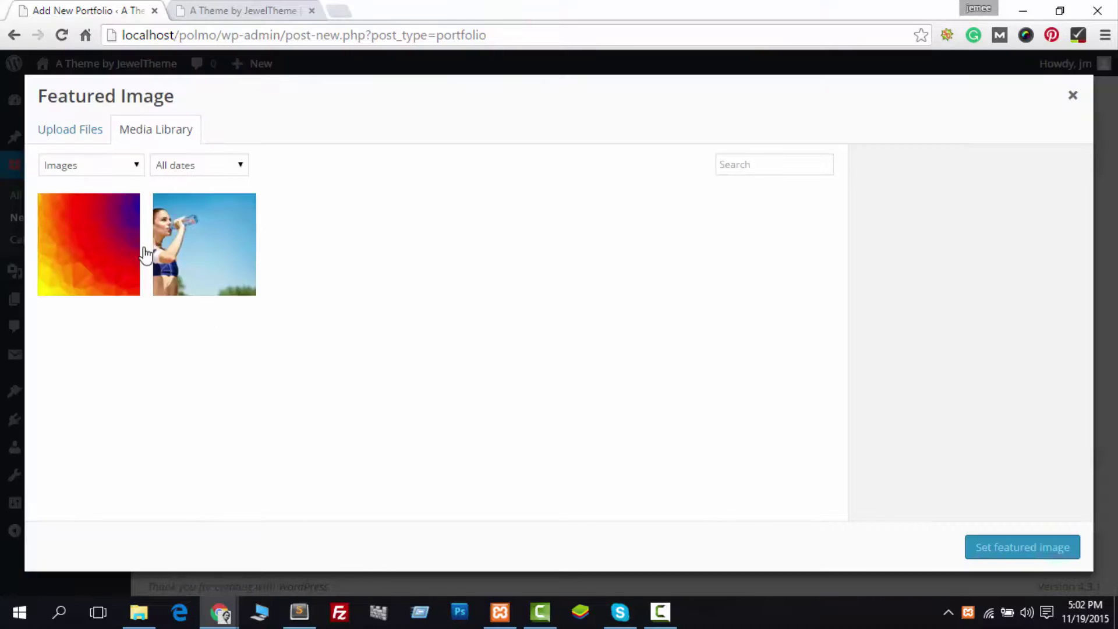
click(140, 250)
click(984, 563)
scroll(969, 400, up, 3)
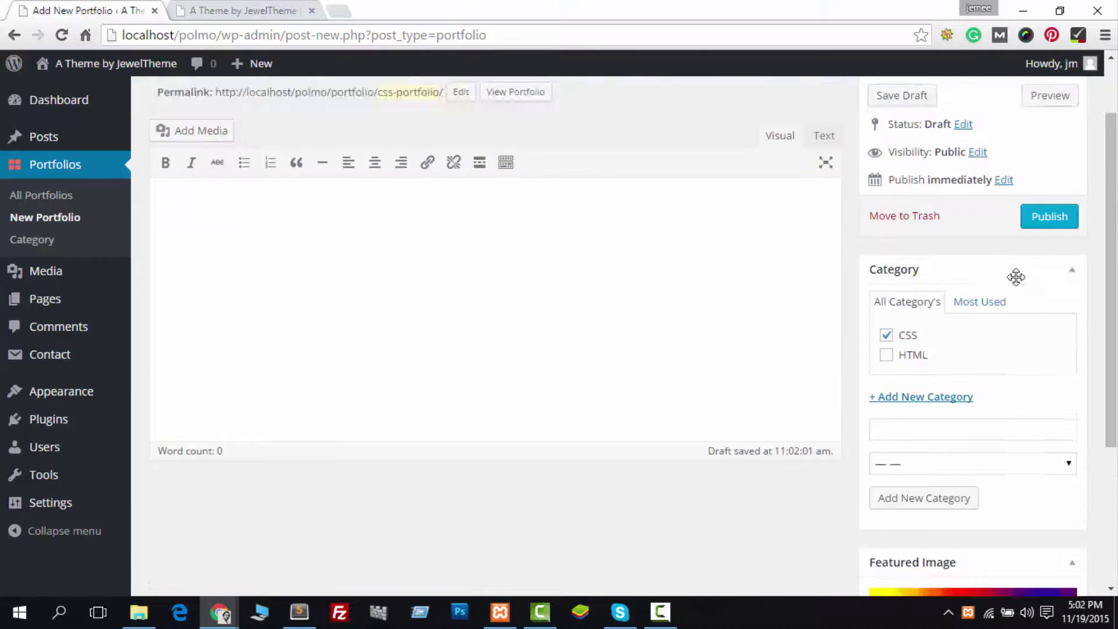
Step: Reload the live site, go to its Portfolio section, and browse the enlarged images of both portfolio items
click(245, 9)
right_click(125, 222)
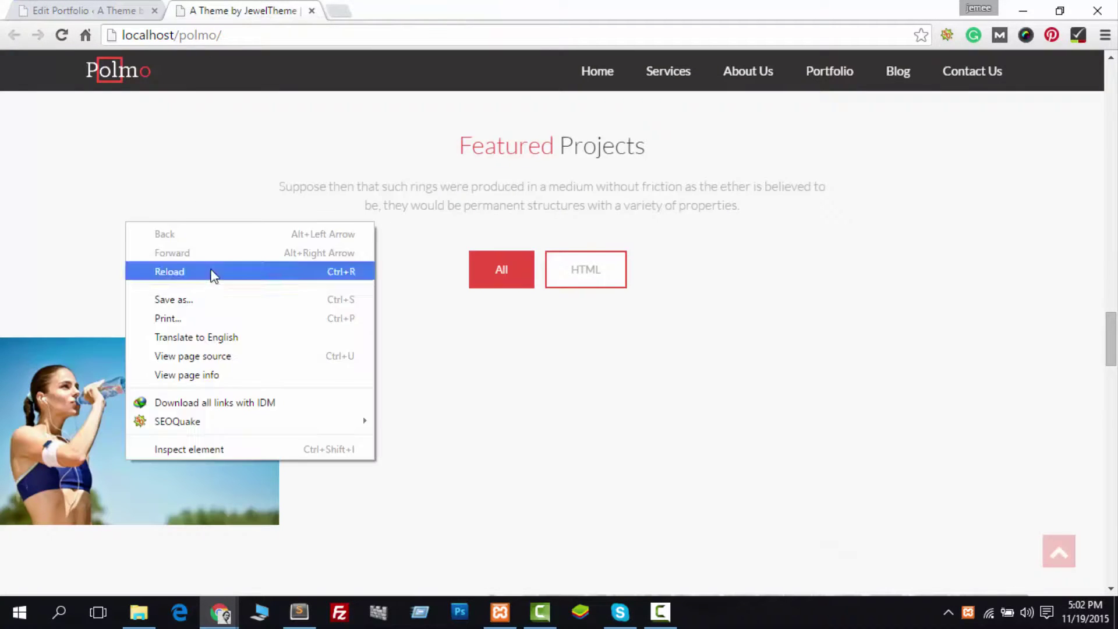
click(212, 272)
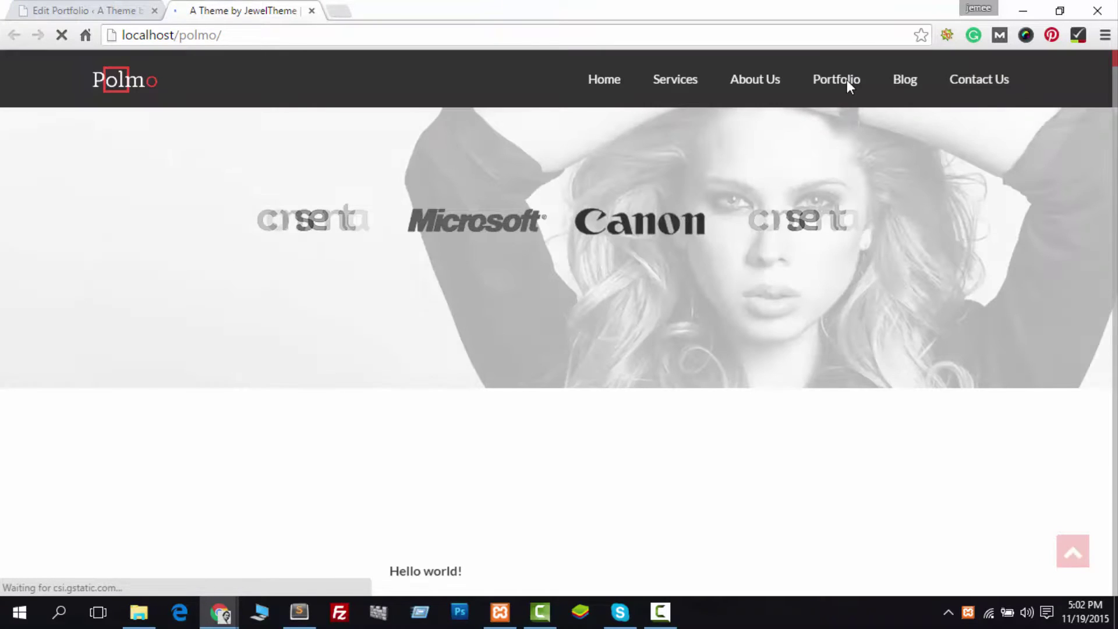
click(847, 79)
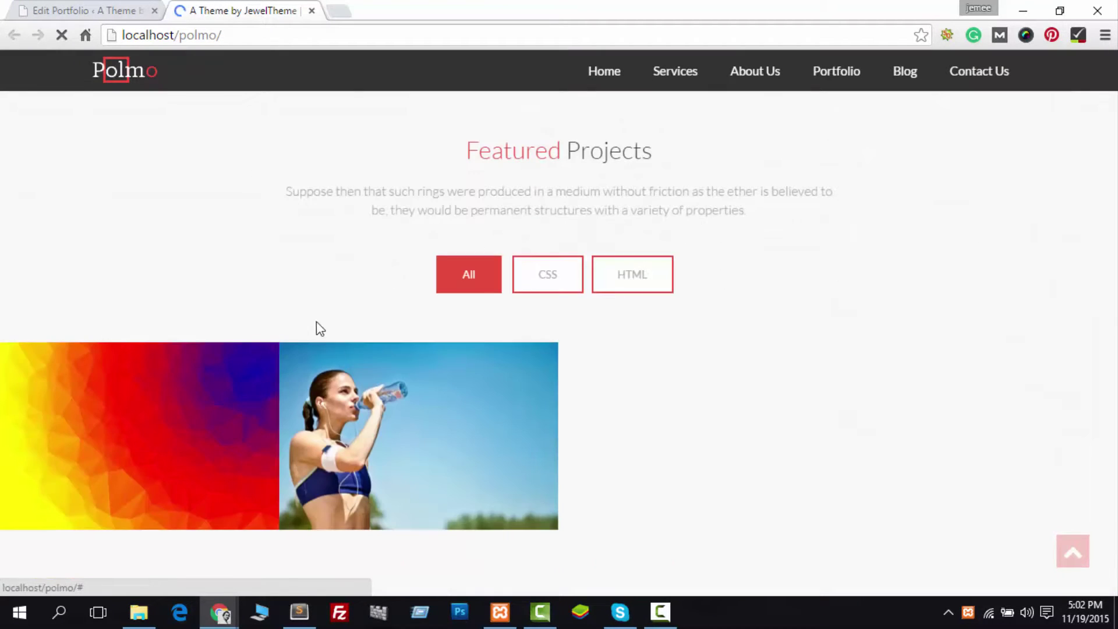
click(117, 460)
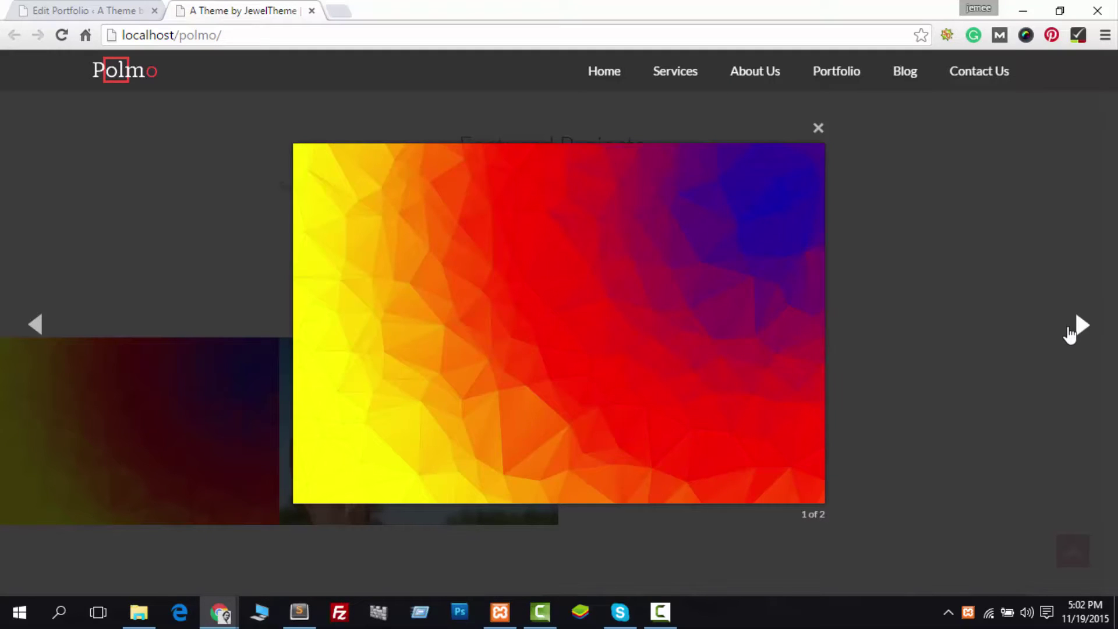
click(1076, 325)
click(1076, 325)
click(1043, 321)
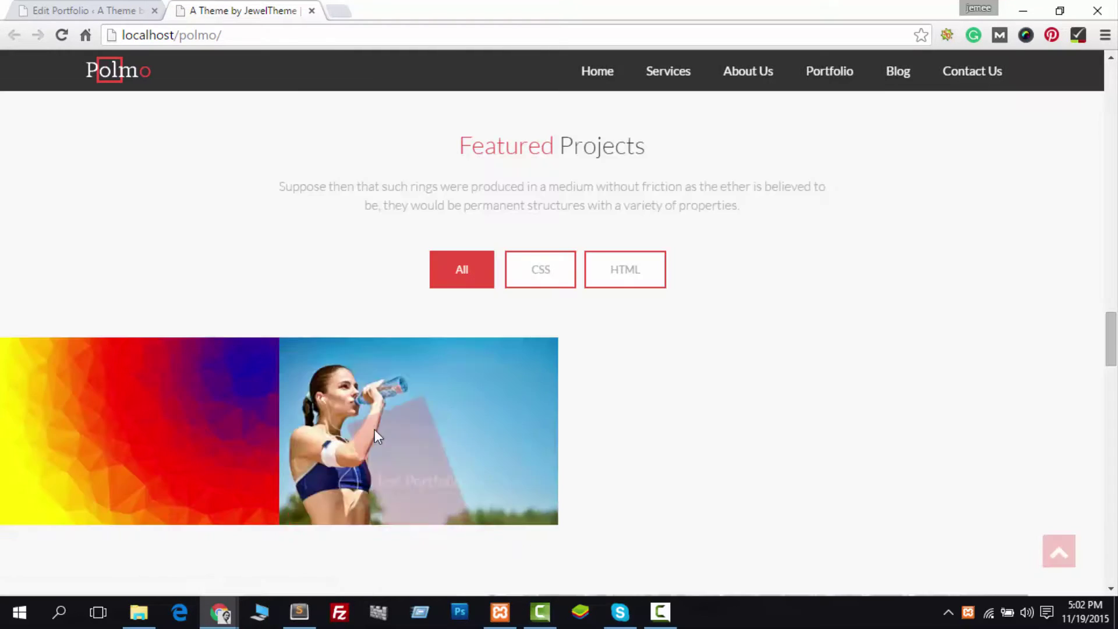
Step: Check the Featured Projects filters by showing the HTML items, the CSS items, and all items again
click(641, 276)
click(509, 276)
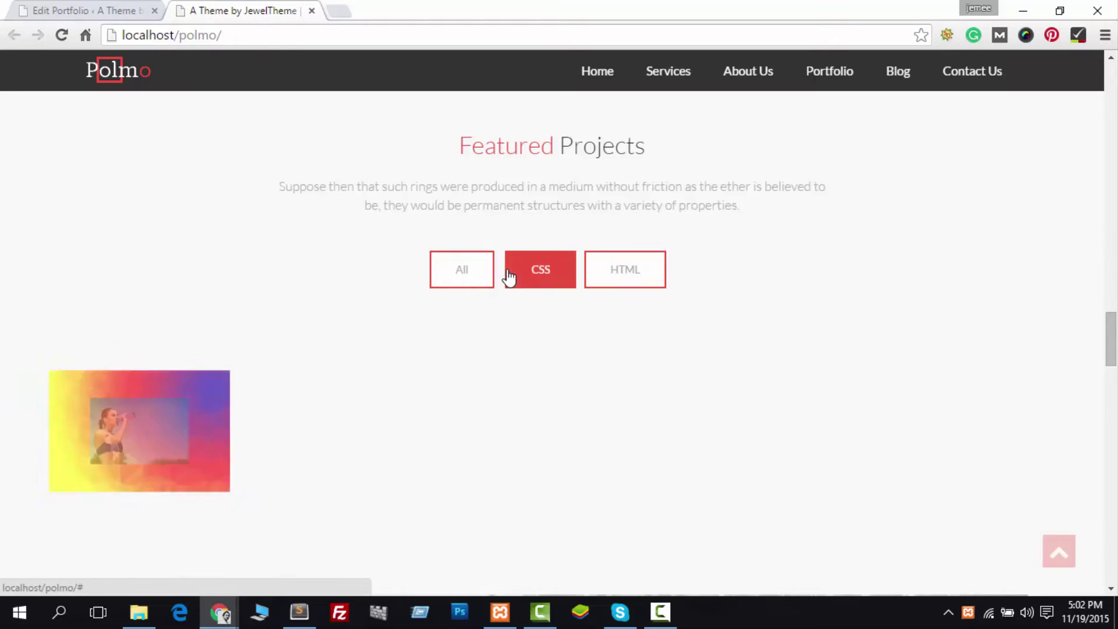
click(455, 274)
scroll(360, 298, up, 2)
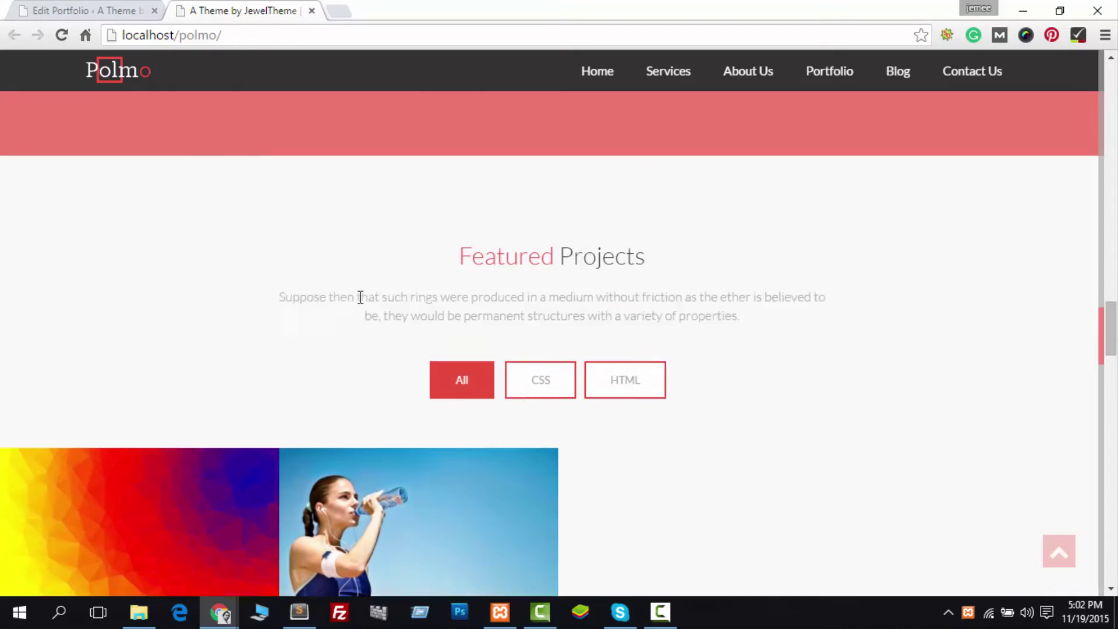